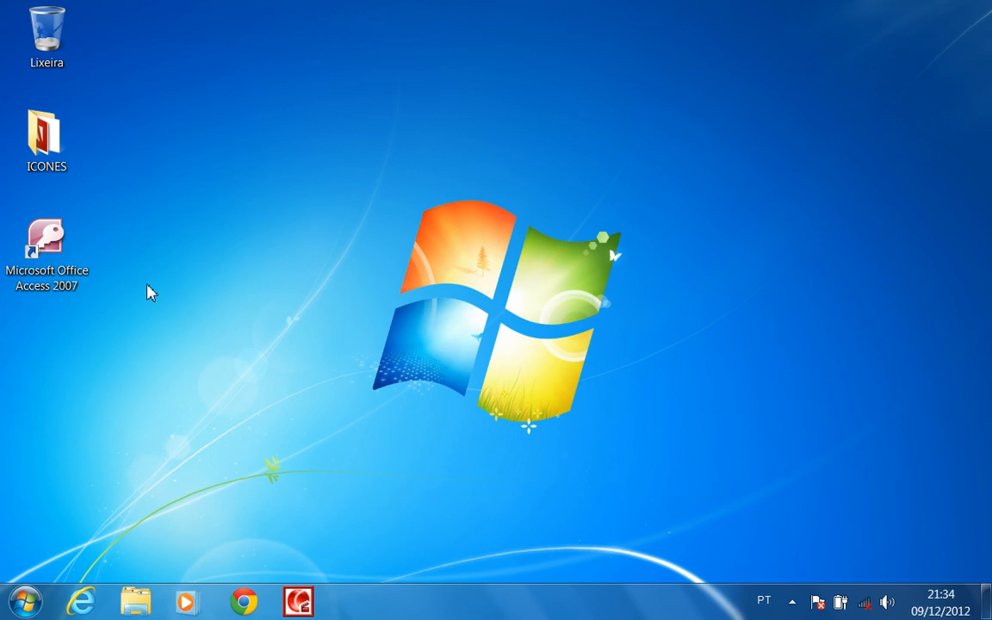
# Launch Access 2007 and scroll the template list up so the blank database option shows
pyautogui.click(36, 247)
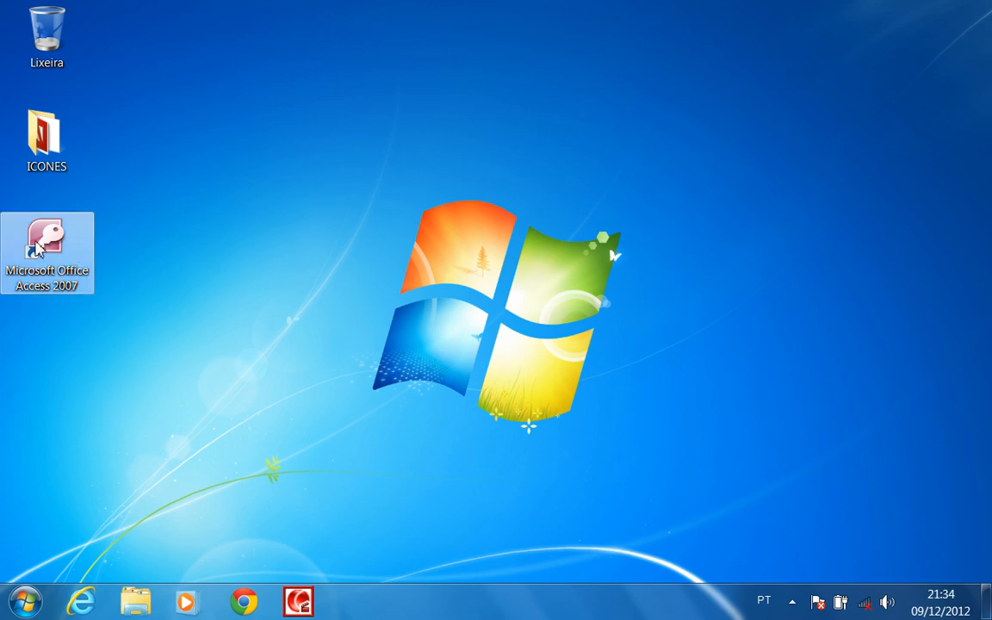
pyautogui.doubleClick(36, 247)
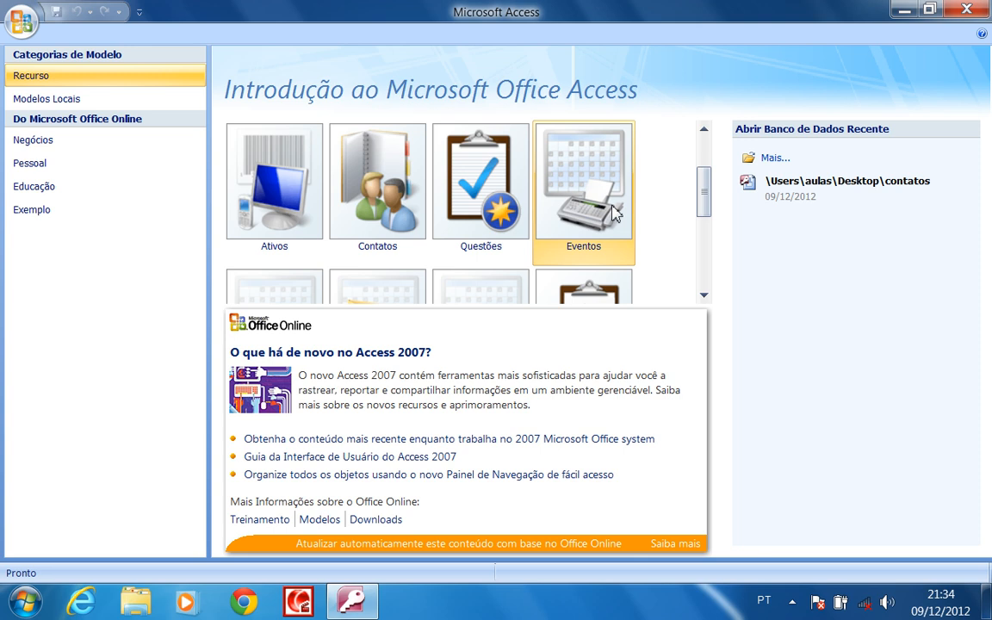
pyautogui.moveTo(705, 199)
pyautogui.mouseDown()
pyautogui.moveTo(704, 155)
pyautogui.moveTo(704, 255)
pyautogui.moveTo(704, 176)
pyautogui.moveTo(704, 226)
pyautogui.moveTo(706, 190)
pyautogui.mouseUp()
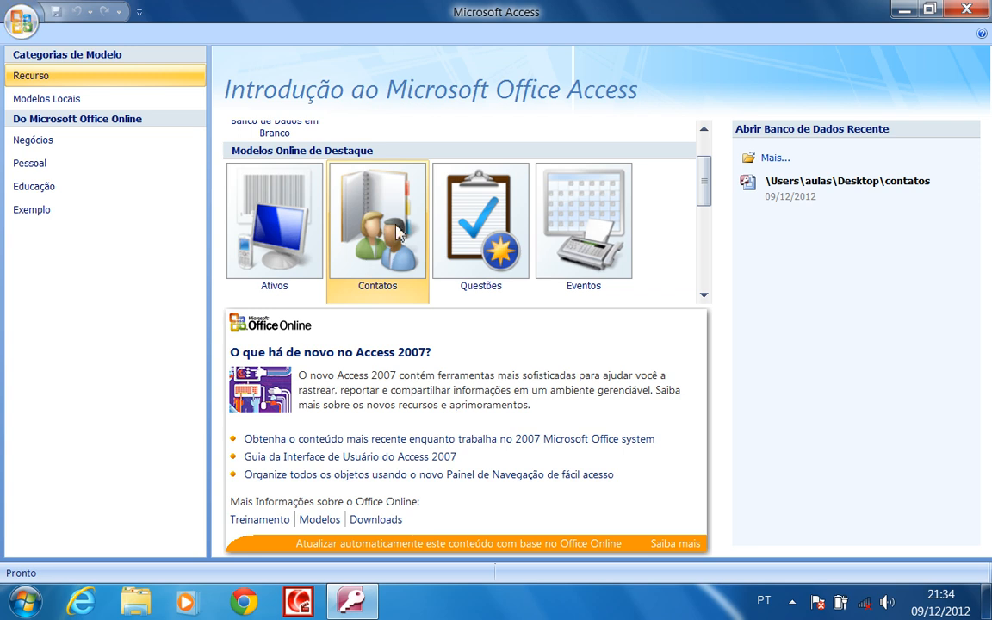
pyautogui.moveTo(708, 195); pyautogui.dragTo(708, 167)
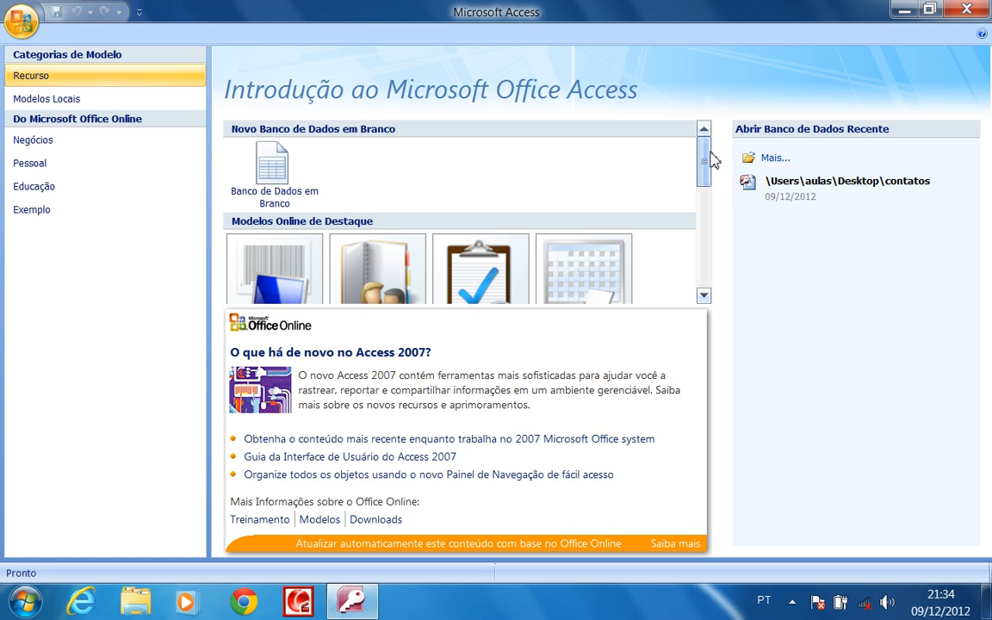
# Start a blank database and set its save location to the Desktop (Área de Trabalho)
pyautogui.click(275, 175)
pyautogui.scroll(-1, 990, 403)
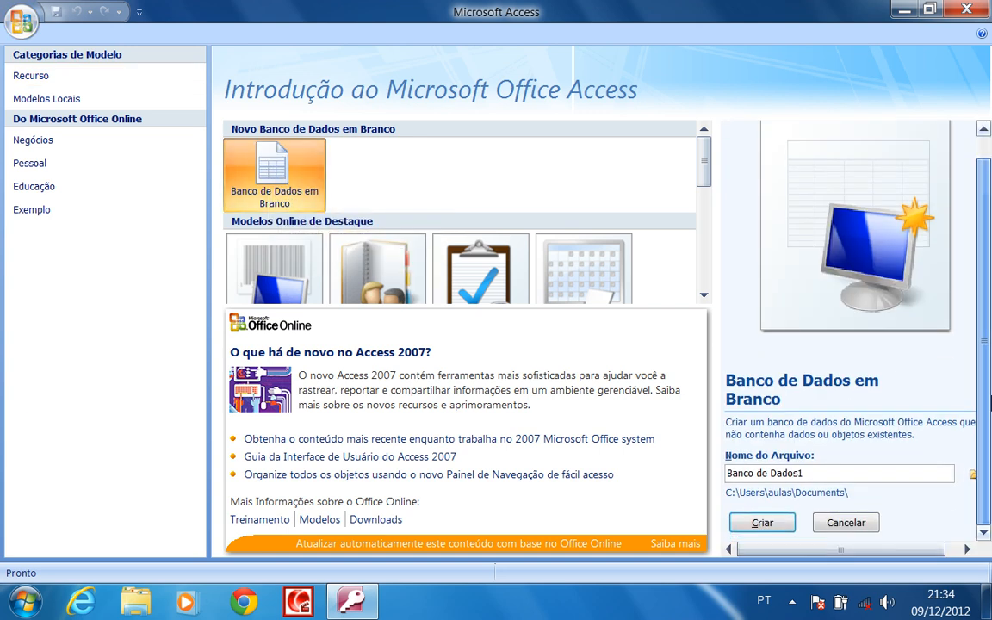
pyautogui.moveTo(801, 548)
pyautogui.mouseDown()
pyautogui.moveTo(835, 560)
pyautogui.moveTo(793, 552)
pyautogui.mouseUp()
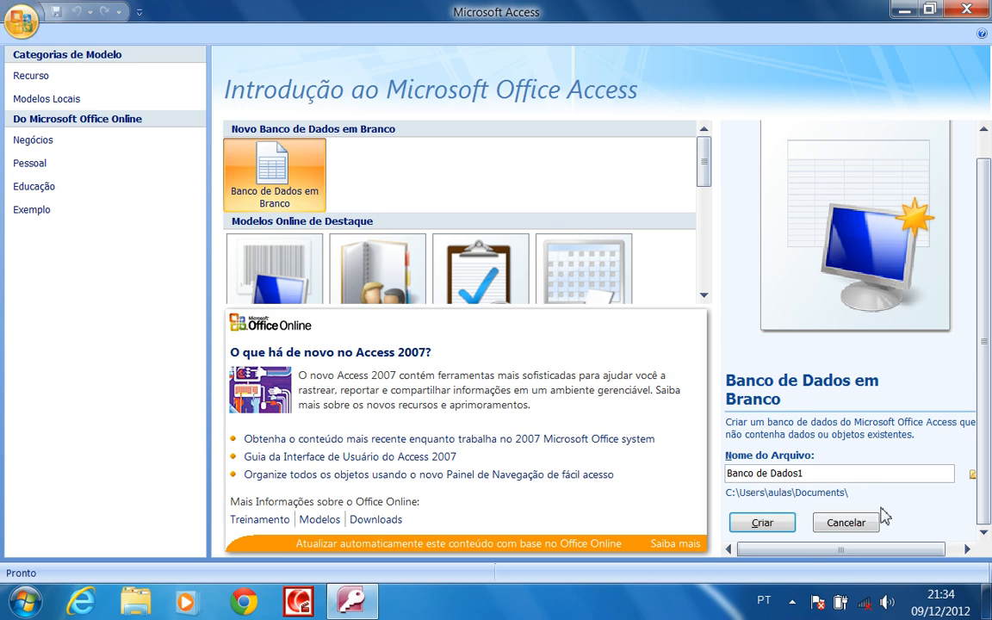
pyautogui.moveTo(836, 551); pyautogui.dragTo(875, 556)
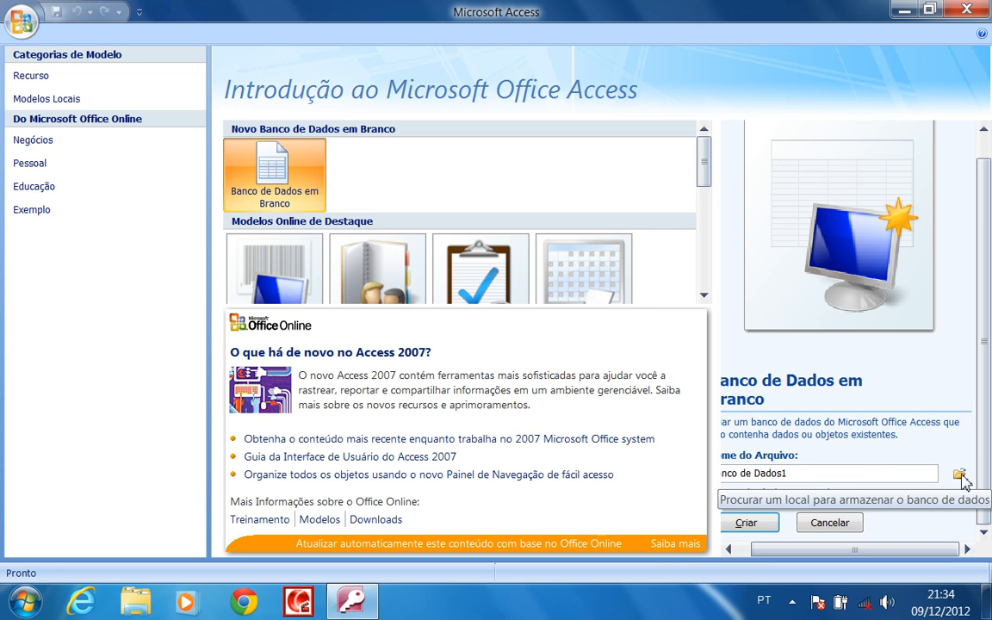
pyautogui.click(964, 479)
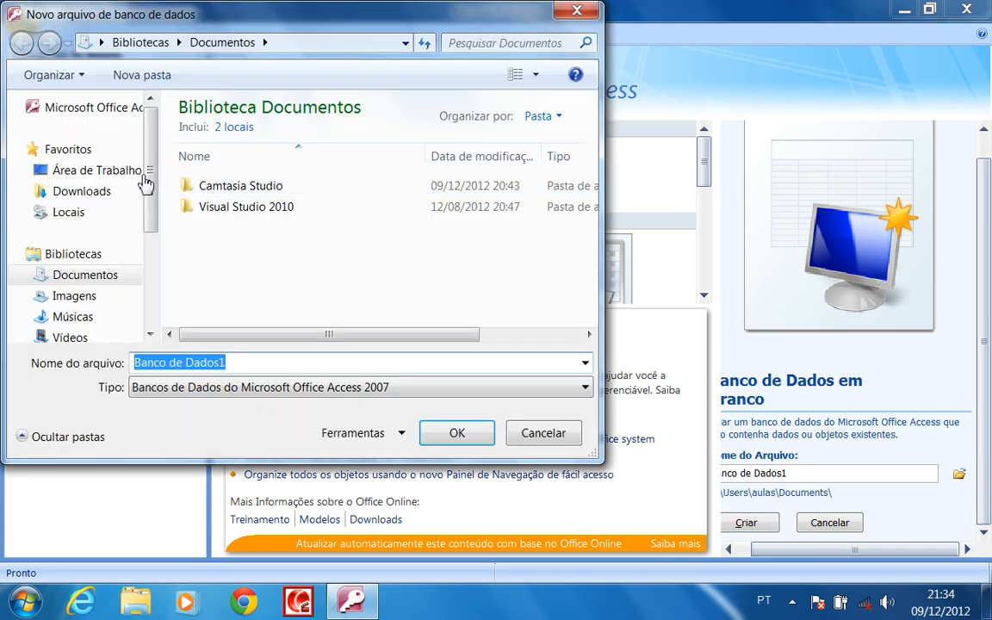
pyautogui.click(116, 172)
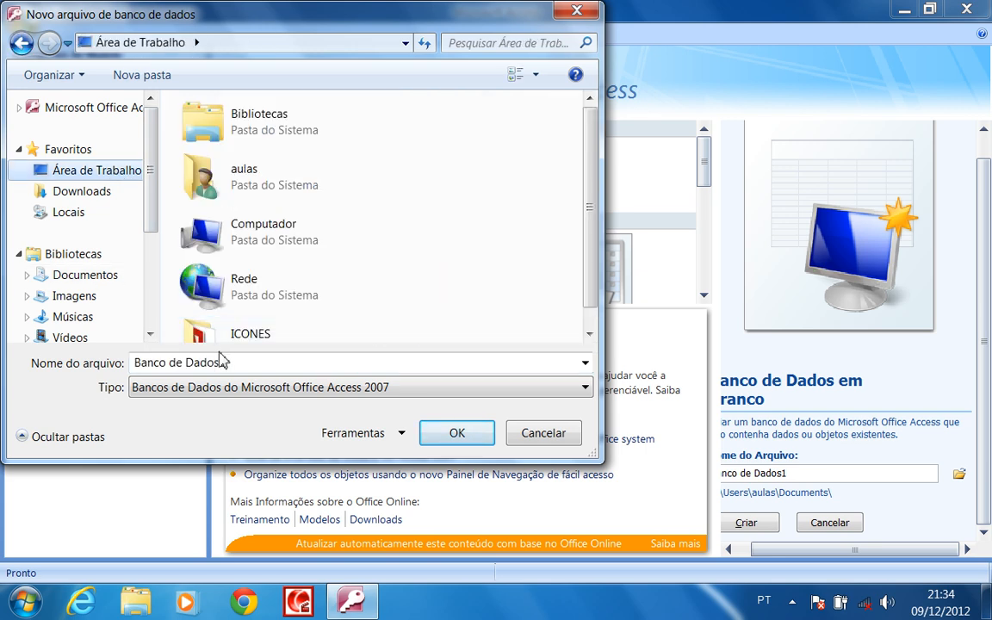
# Name the file Contatos, confirm, and create the database
pyautogui.click(275, 365)
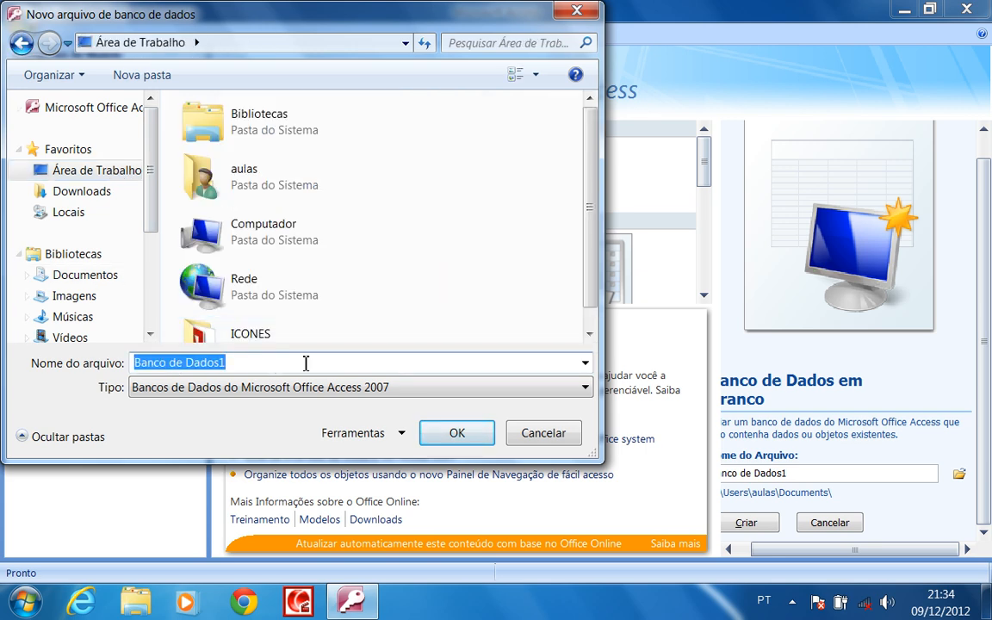
pyautogui.write('Contt')
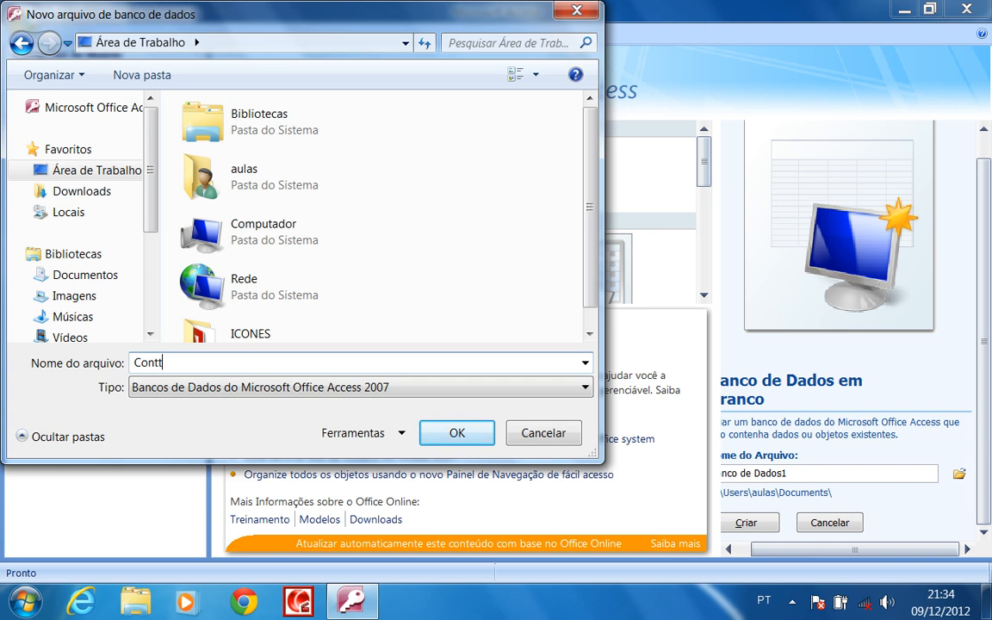
pyautogui.press('BackSpace')
pyautogui.write('atos')
pyautogui.click(477, 441)
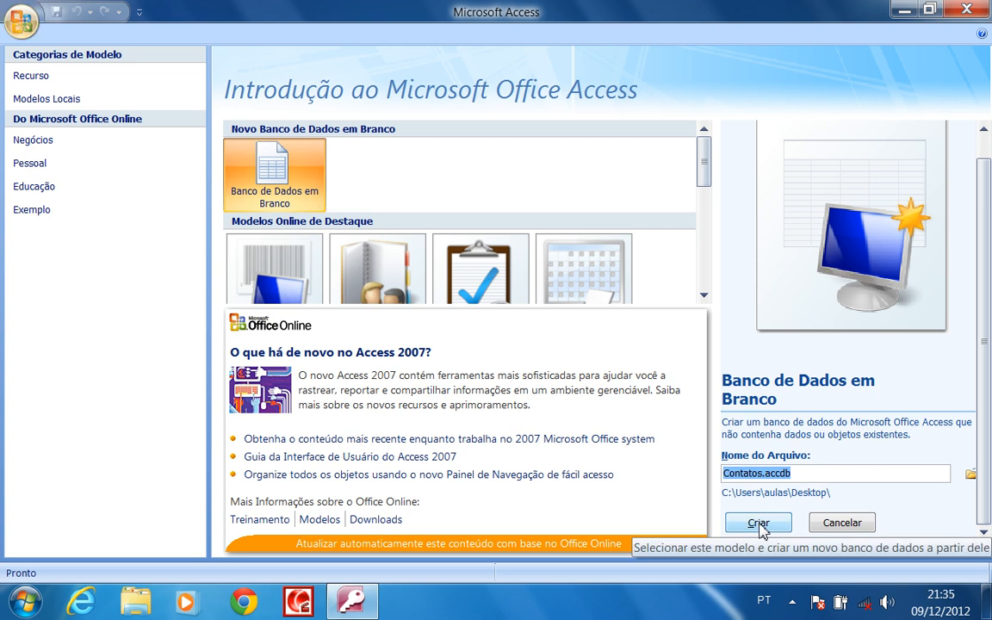
pyautogui.click(758, 523)
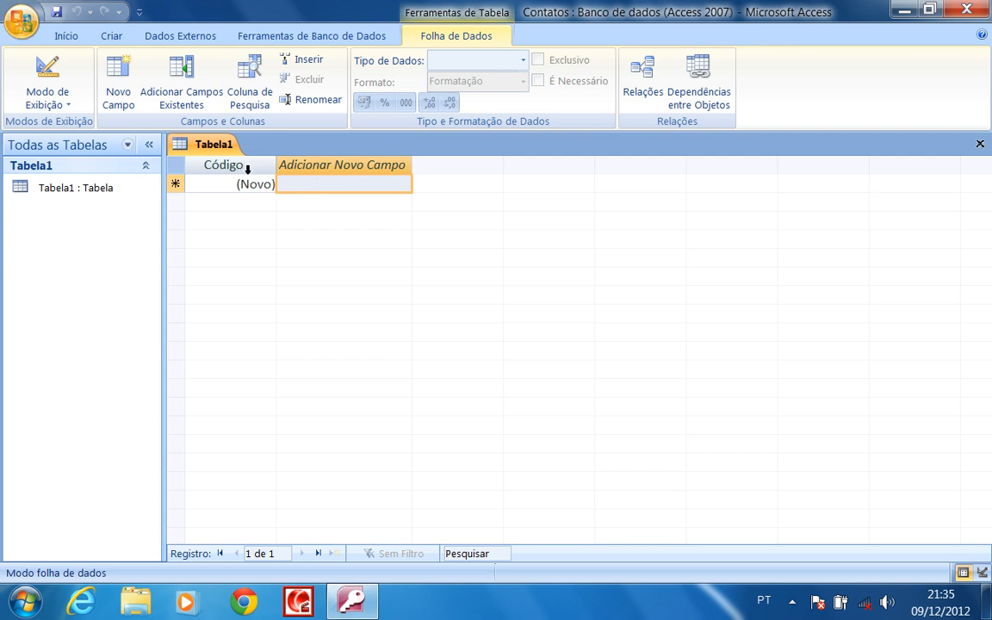
# Select Tabela1's Adicionar Novo Campo cell to begin adding a field
pyautogui.click(321, 184)
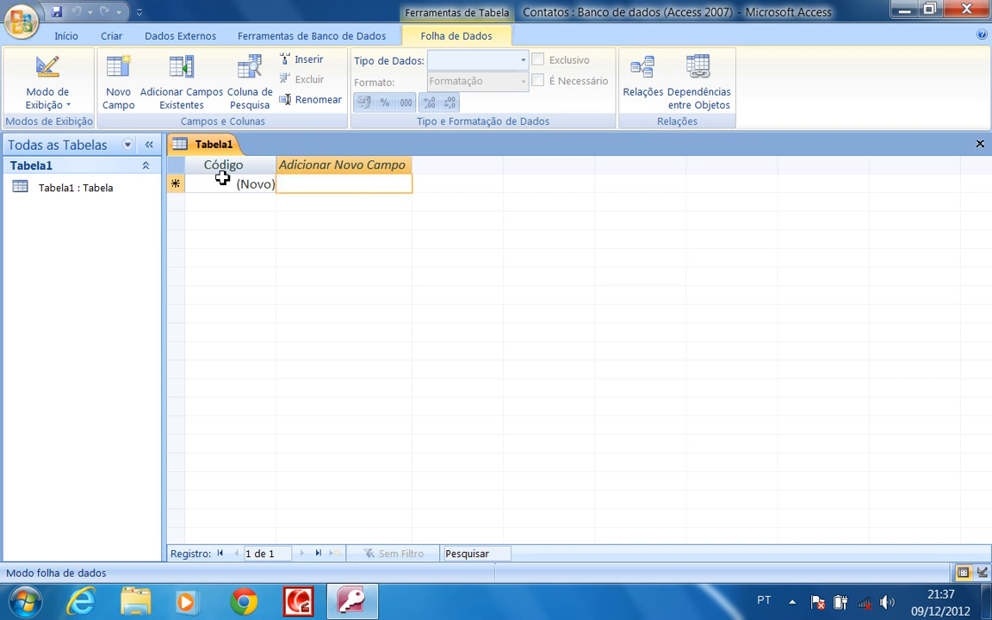
# Add the Nome and Celular fields after Código
pyautogui.click(330, 168)
pyautogui.doubleClick(330, 168)
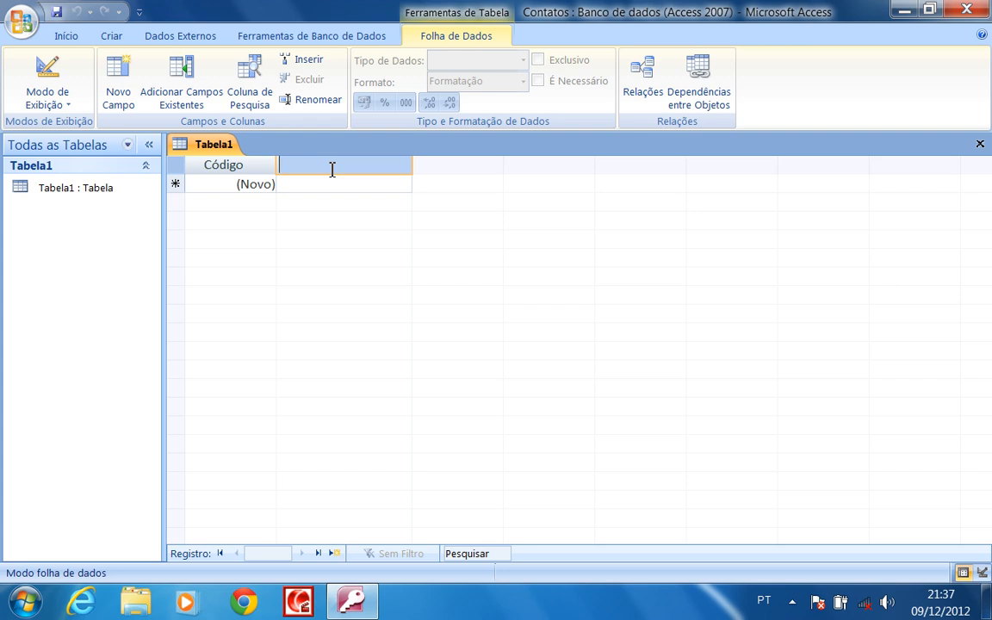
pyautogui.write('Nome')
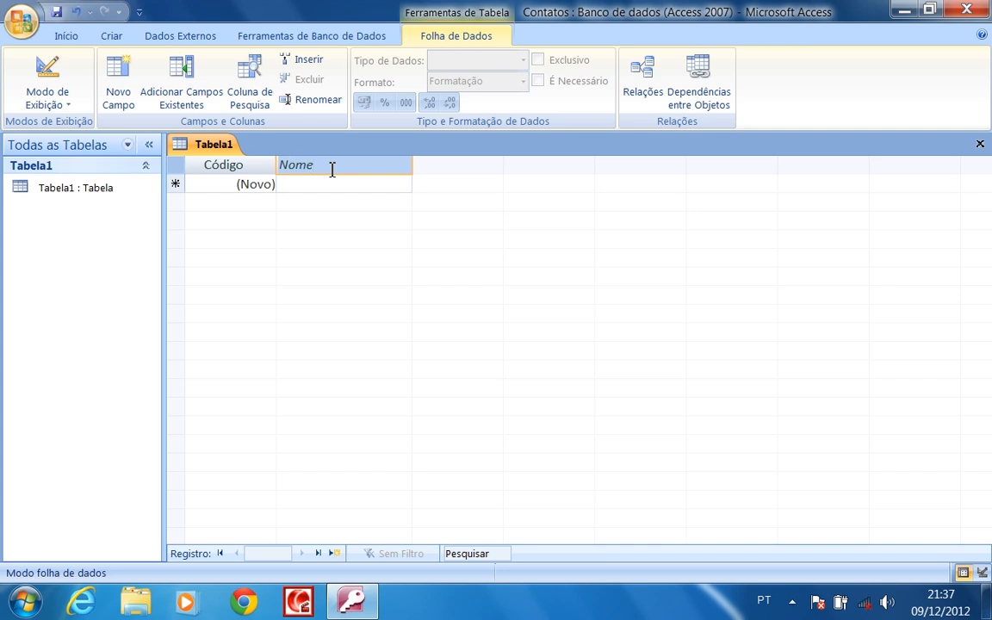
pyautogui.press('Return')
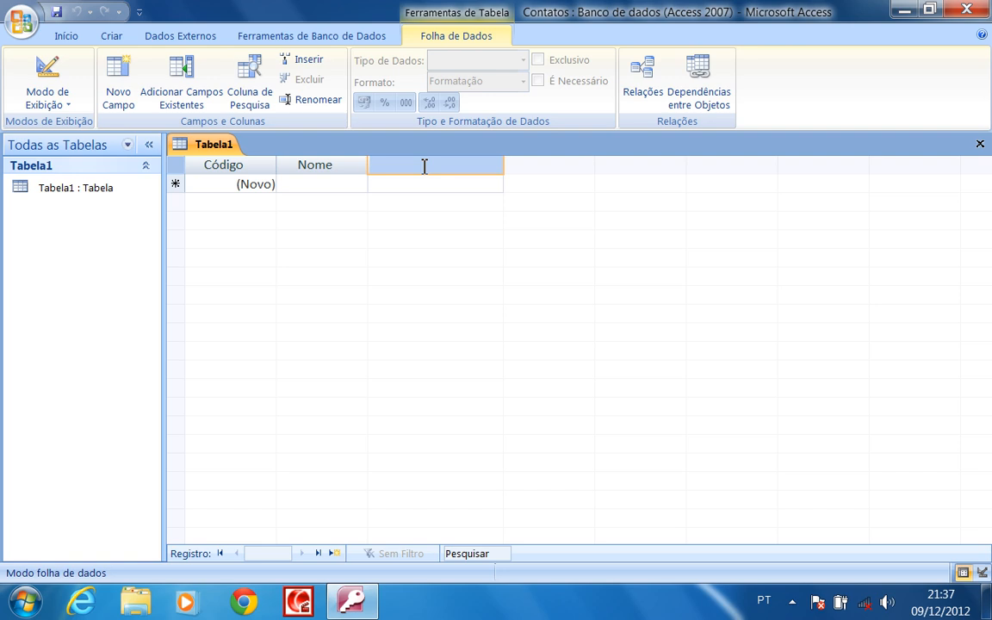
pyautogui.write('elule')
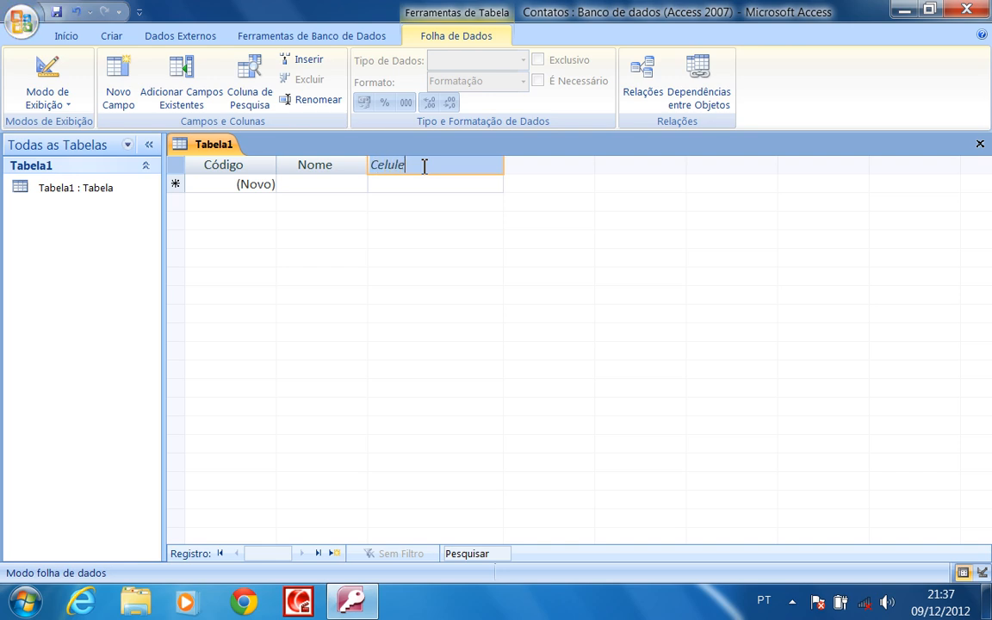
pyautogui.press('BackSpace')
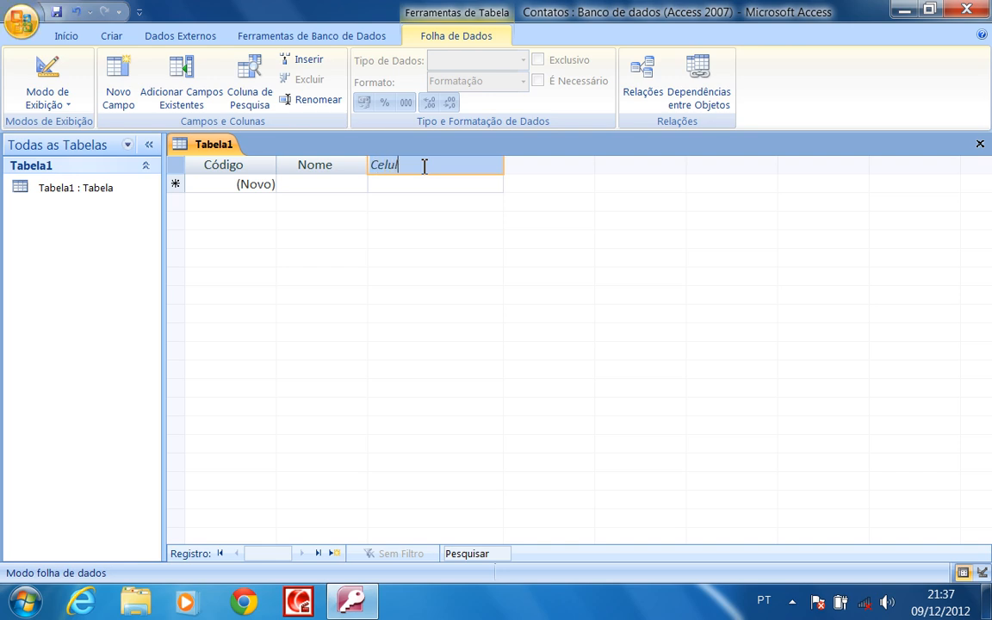
pyautogui.write('ar')
pyautogui.press('Return')
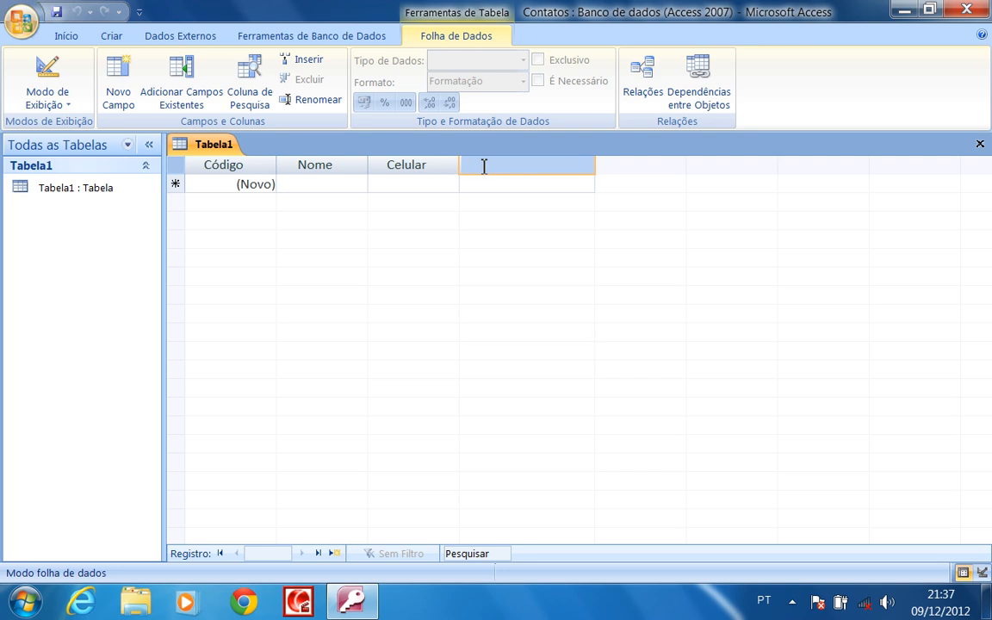
# Add the telefone, e-mail and endereco fields
pyautogui.write('telefone')
pyautogui.press('Return')
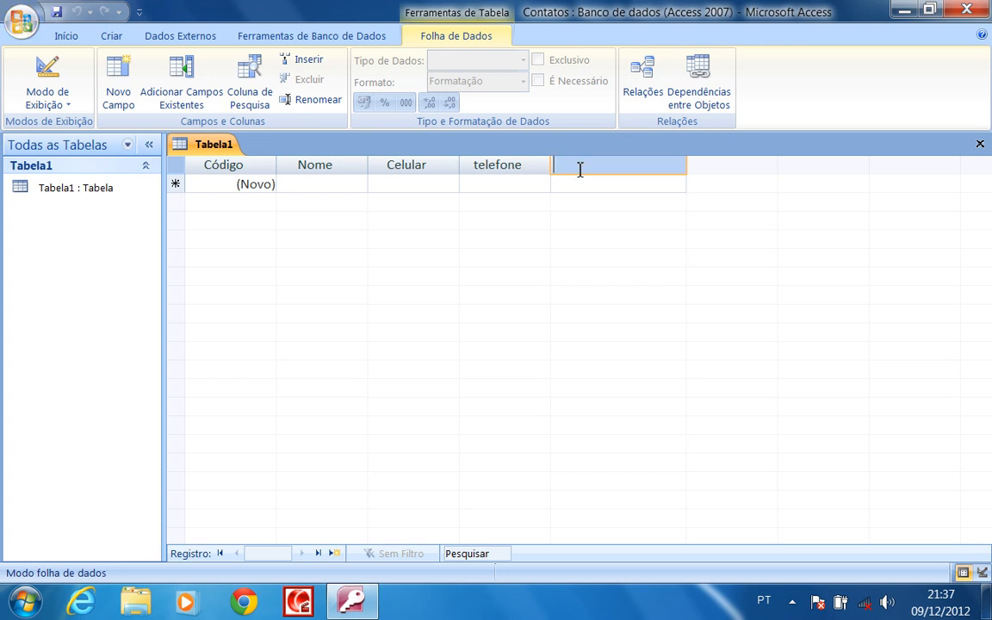
pyautogui.write('e-mail')
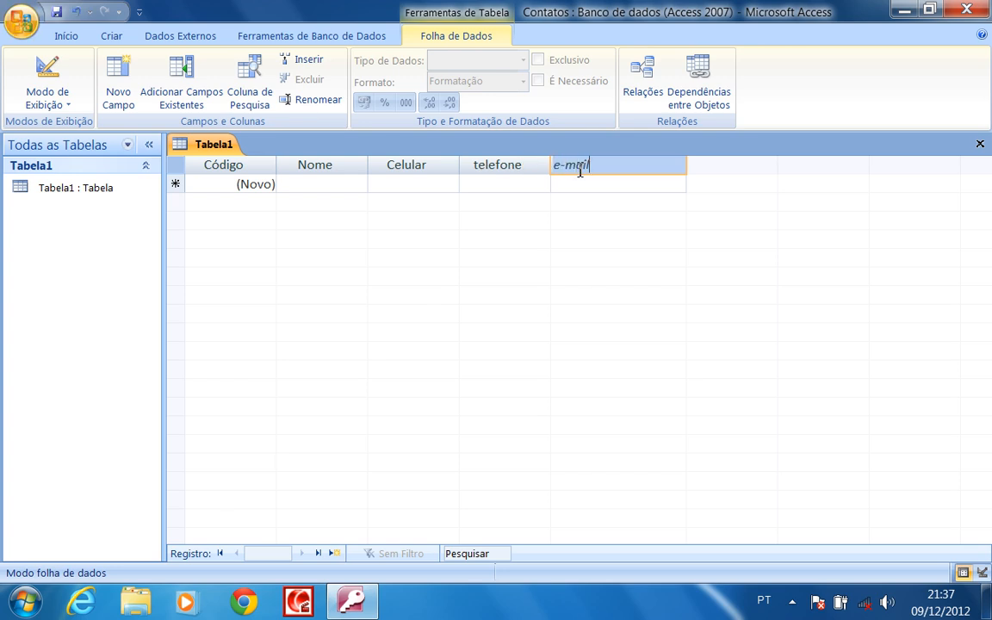
pyautogui.press('Tab')
pyautogui.write('e')
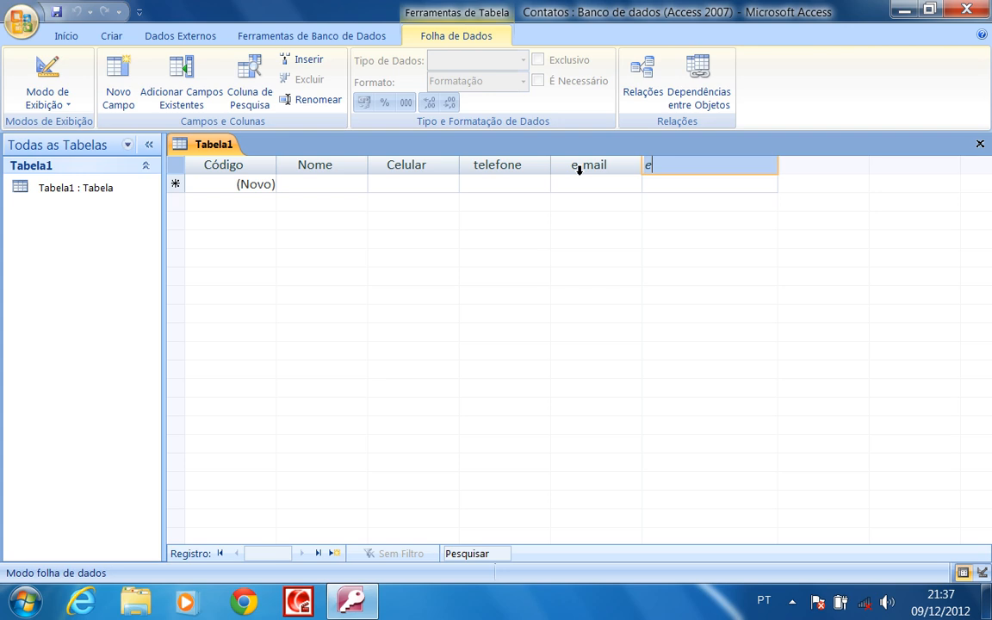
pyautogui.write('ndere')
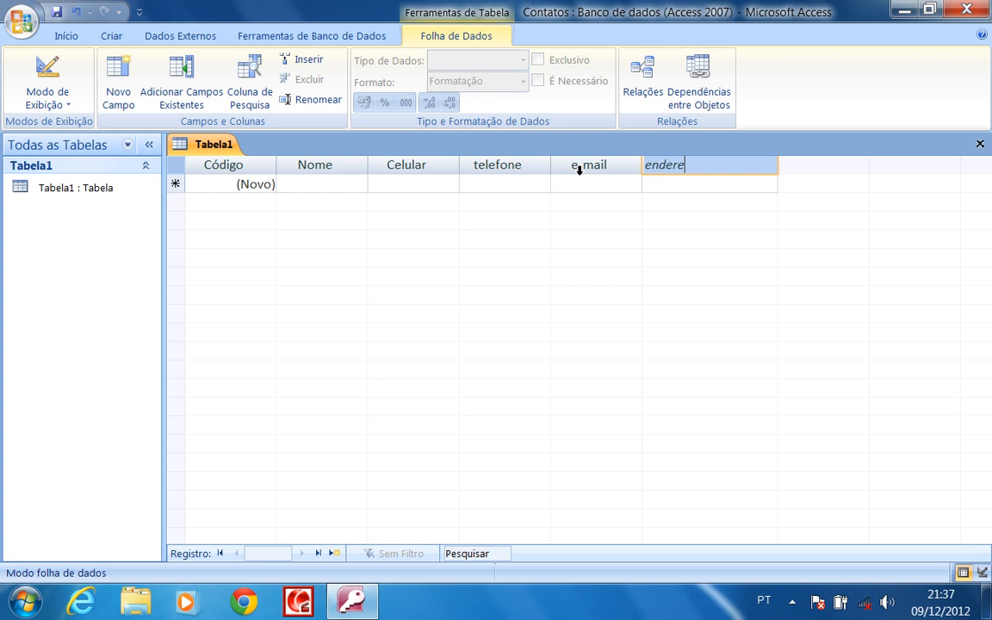
pyautogui.write('co')
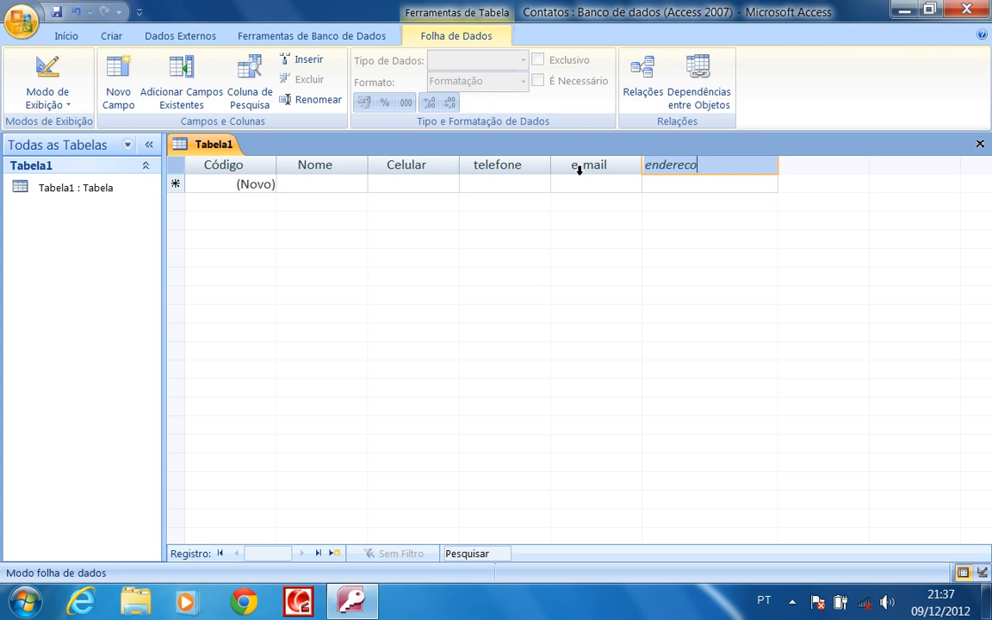
pyautogui.press('Tab')
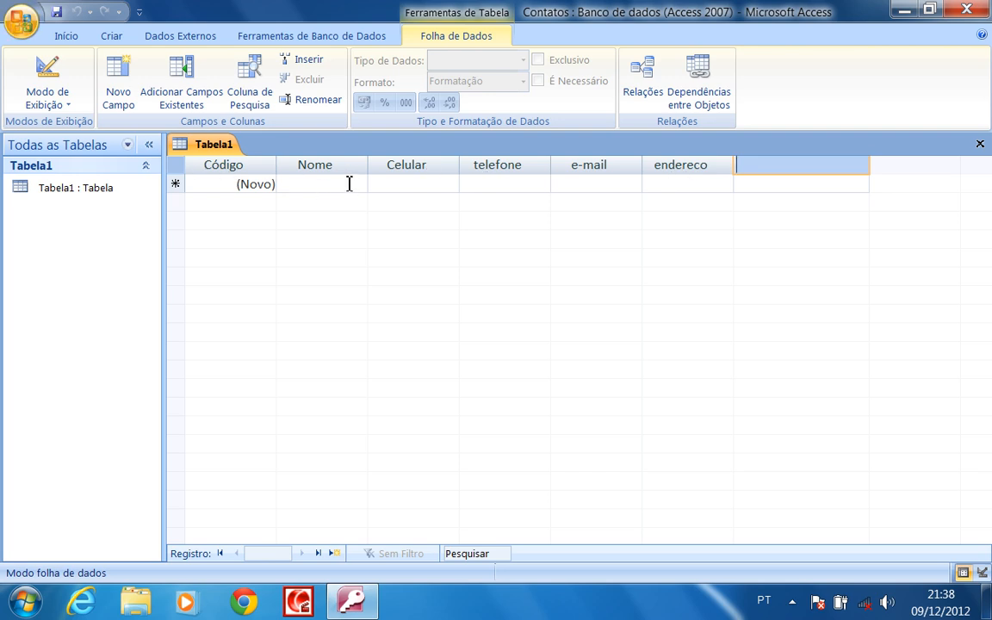
# Rename the telefone and e-mail columns to Telefone and E-mail
pyautogui.doubleClick(483, 166)
pyautogui.click(467, 169)
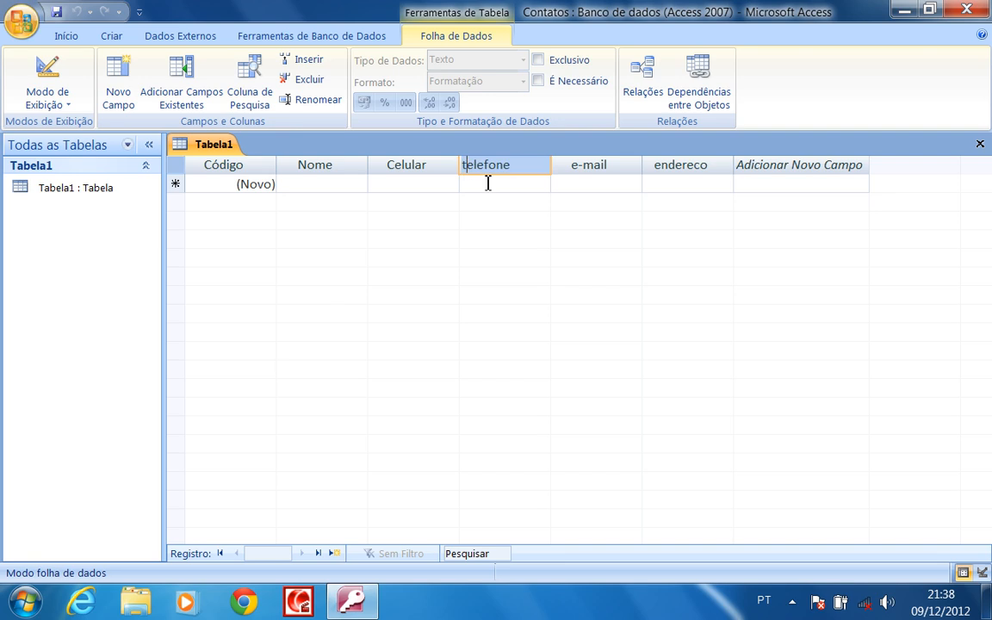
pyautogui.press('BackSpace')
pyautogui.write('T')
pyautogui.click(580, 168)
pyautogui.doubleClick(577, 169)
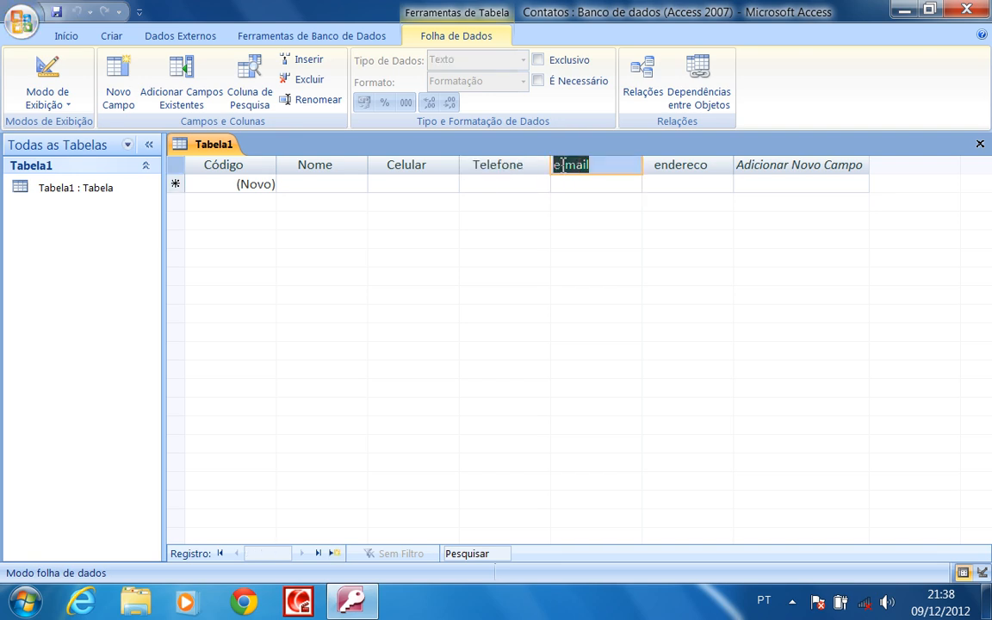
pyautogui.click(575, 172)
pyautogui.press('BackSpace')
pyautogui.write('E-')
# Rename the endereco column to Endereco
pyautogui.click(659, 171)
pyautogui.doubleClick(662, 170)
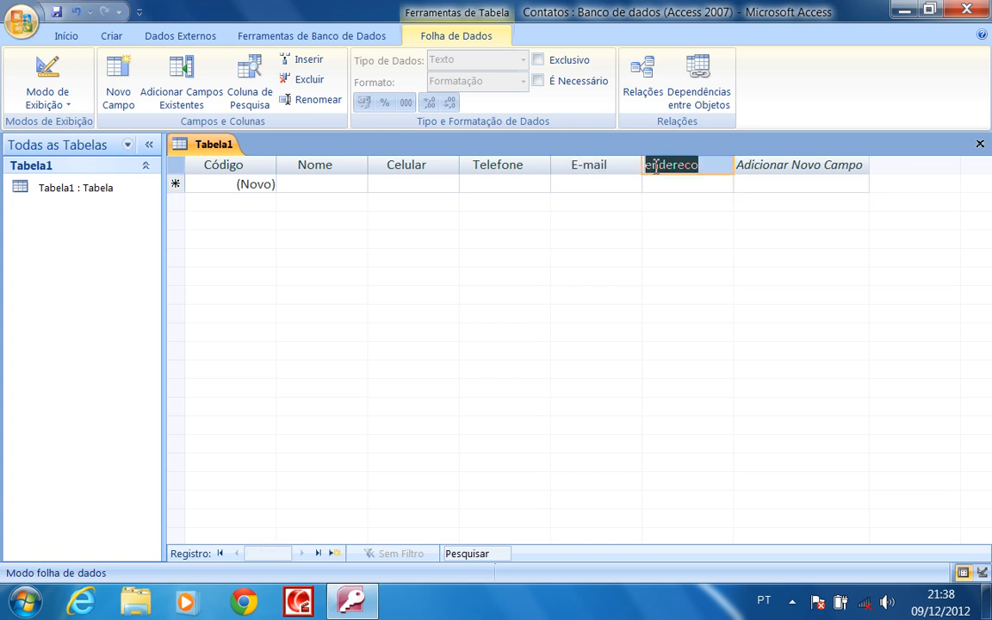
pyautogui.click(669, 172)
pyautogui.press('BackSpace')
pyautogui.write('E')
pyautogui.press('Return')
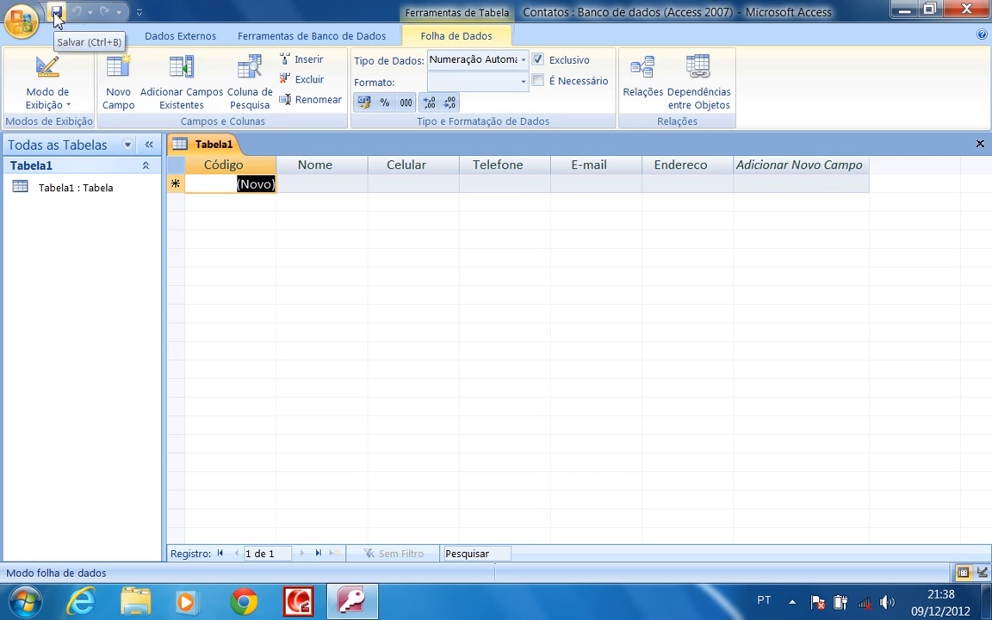
# Save the table as Clientes, replacing the default name Tabela1
pyautogui.click(56, 13)
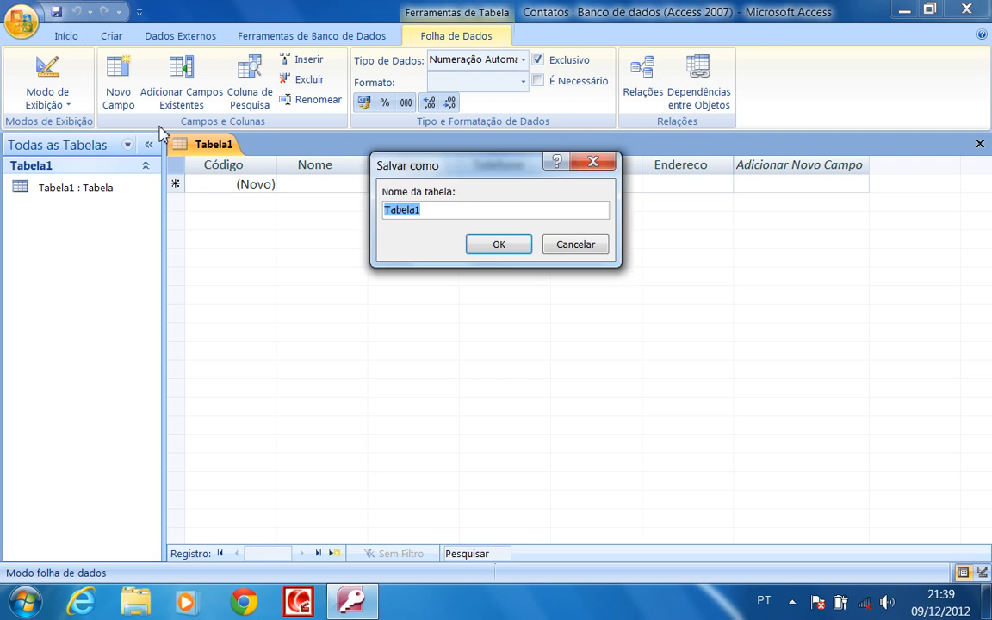
pyautogui.click(462, 211)
pyautogui.moveTo(462, 211); pyautogui.dragTo(360, 213)
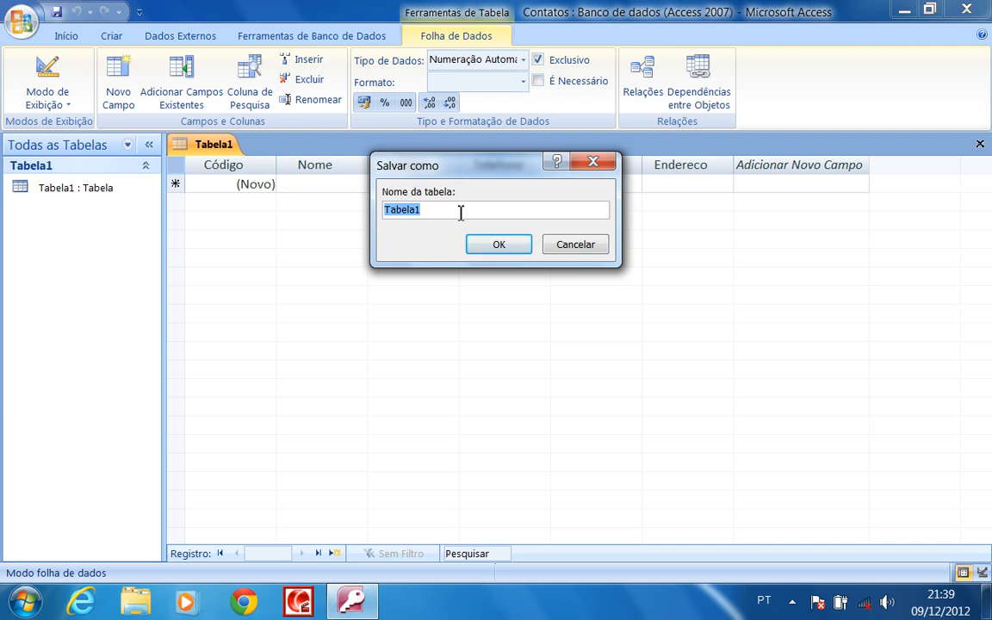
pyautogui.write('Cl')
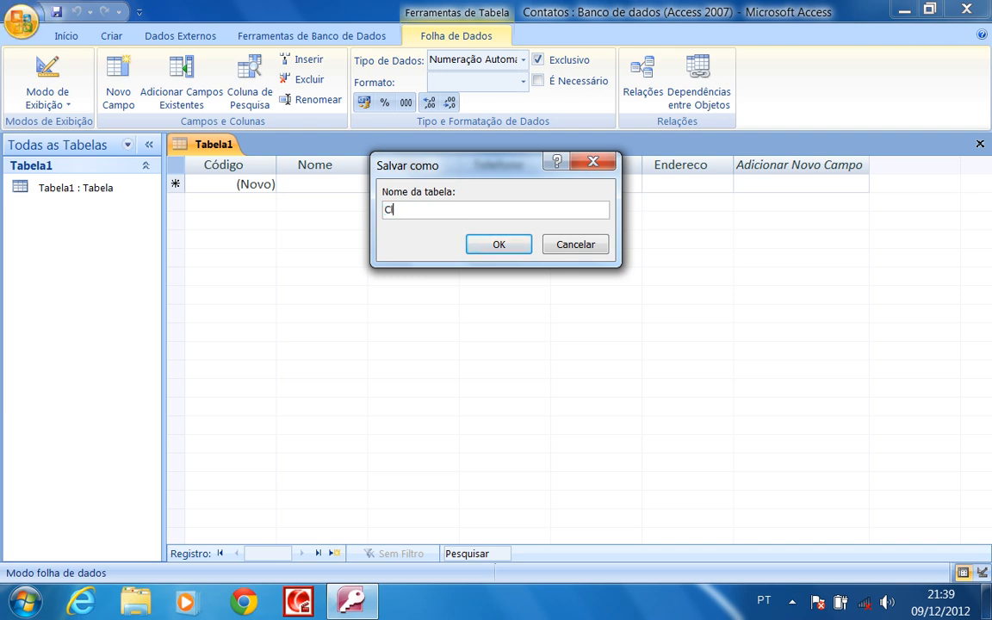
pyautogui.write('ientes')
pyautogui.click(506, 249)
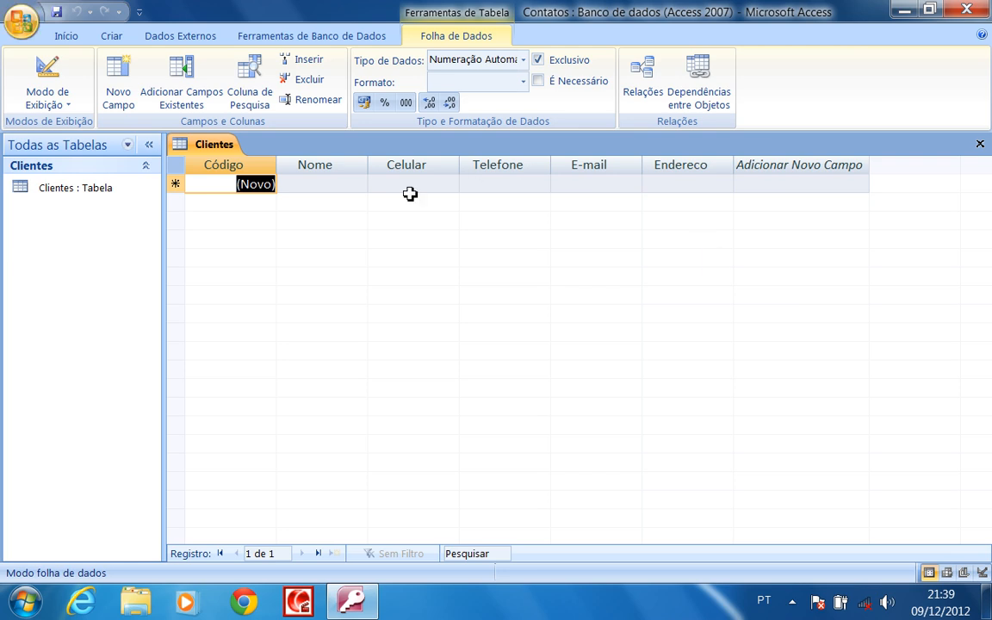
# Switch the Clientes table from datasheet view to Modo Design
pyautogui.click(336, 183)
pyautogui.press('Tab')
pyautogui.press('Tab')
pyautogui.press('Tab')
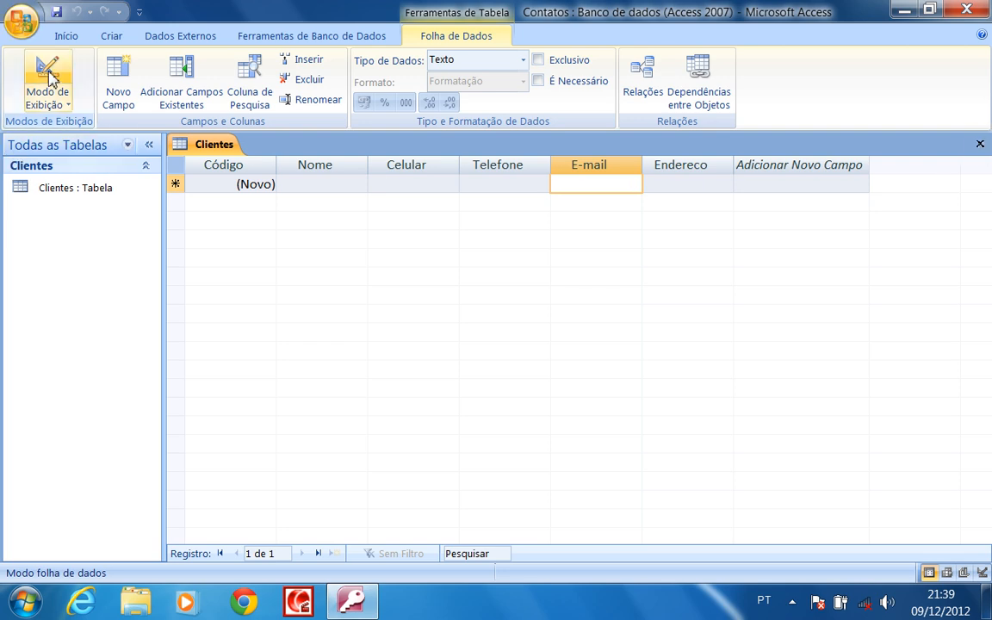
pyautogui.click(68, 107)
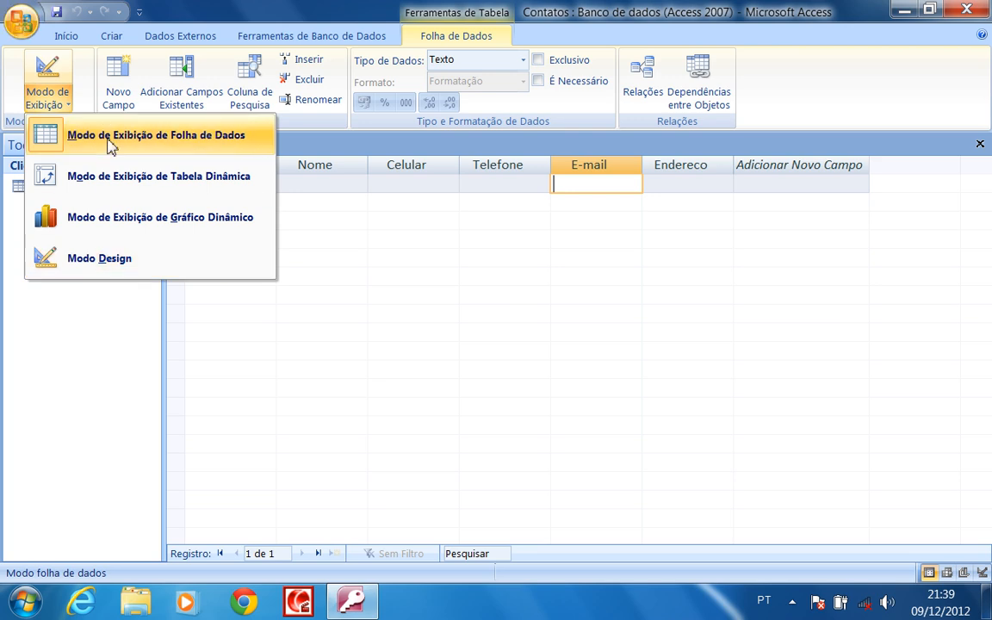
pyautogui.click(101, 261)
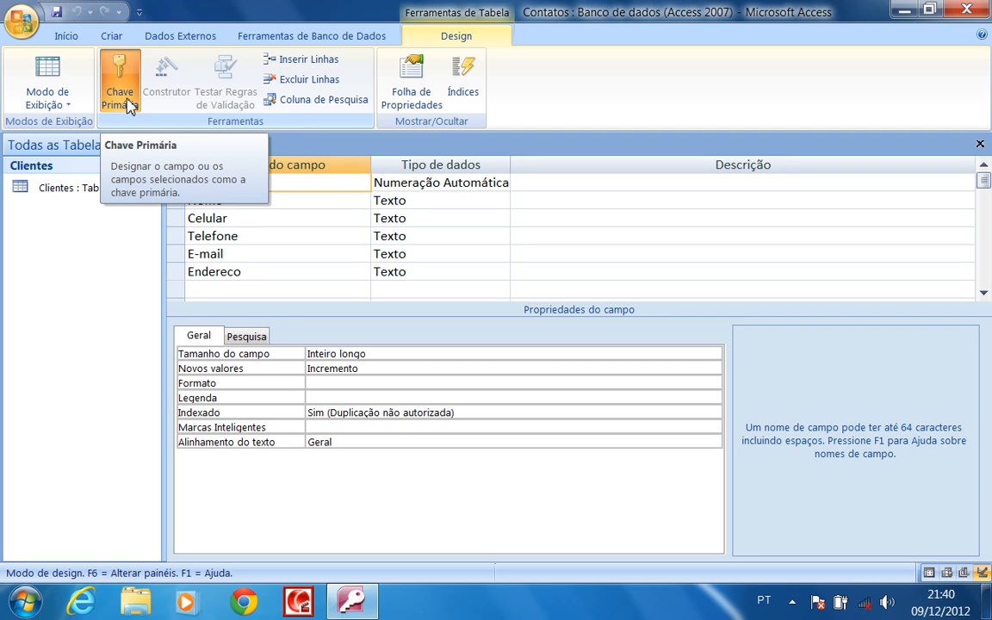
pyautogui.click(127, 102)
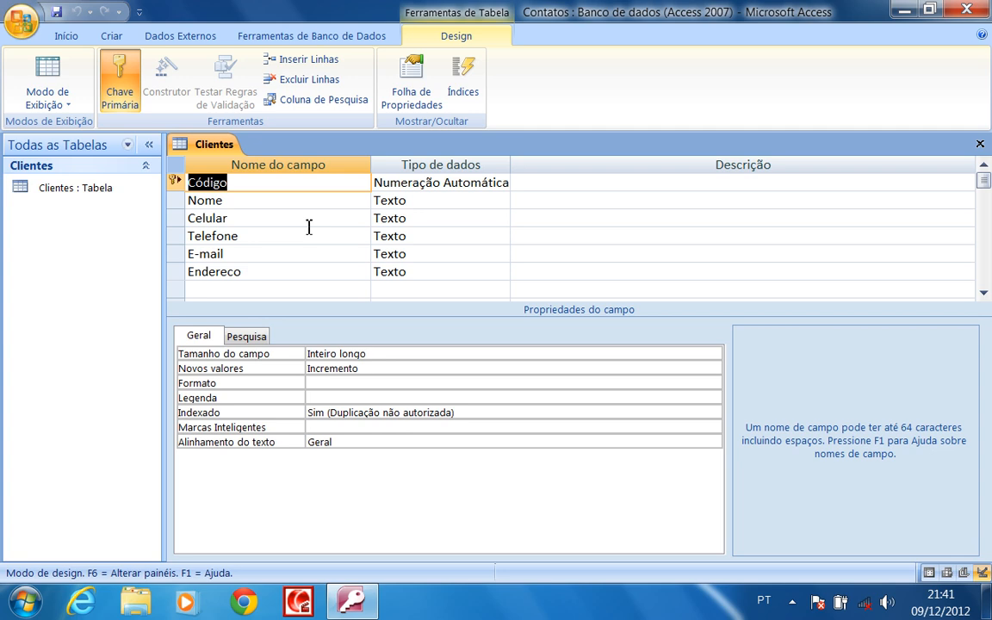
pyautogui.click(337, 240)
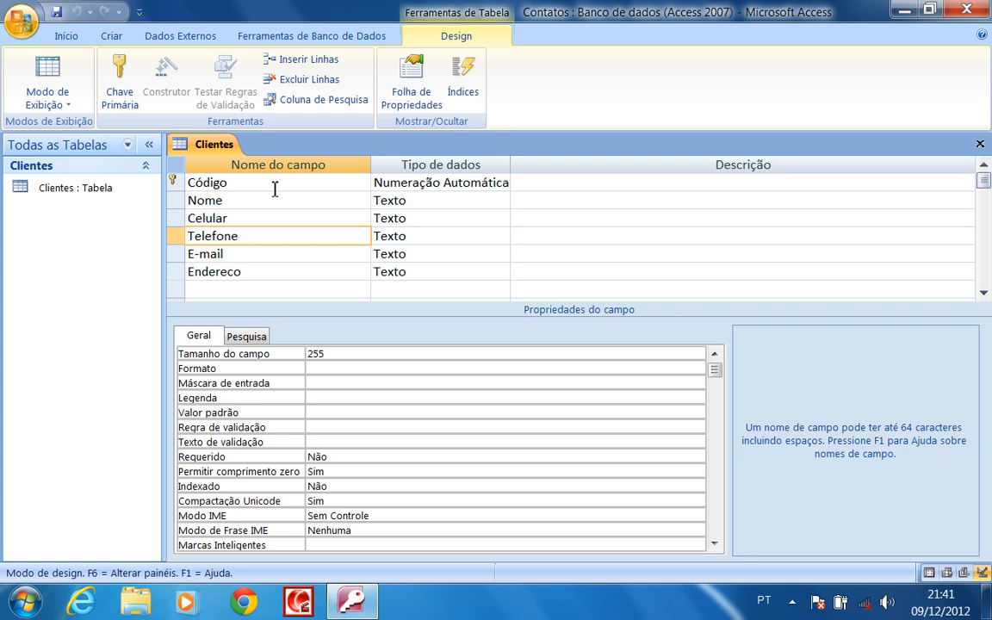
pyautogui.click(236, 187)
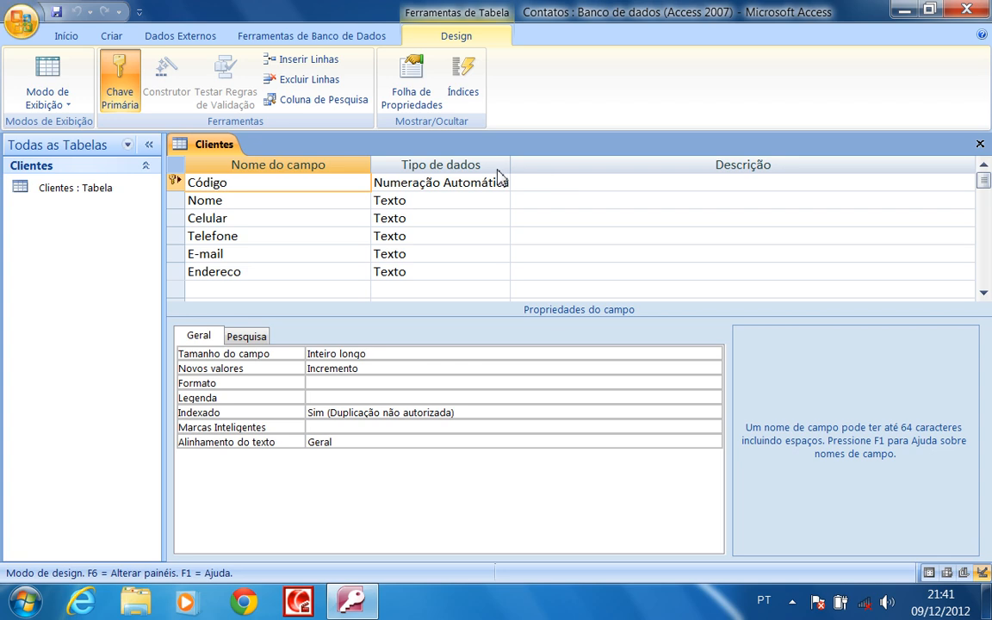
pyautogui.click(577, 186)
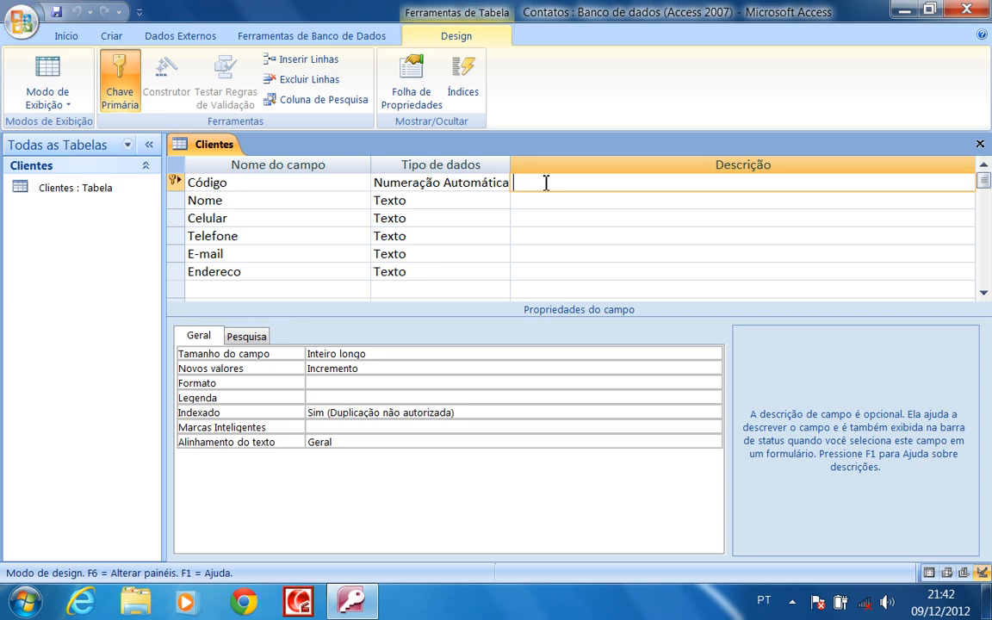
# Enter descriptions 'Numera todos os campos' for Código and 'Campo nome de clientes' for Nome
pyautogui.write('N')
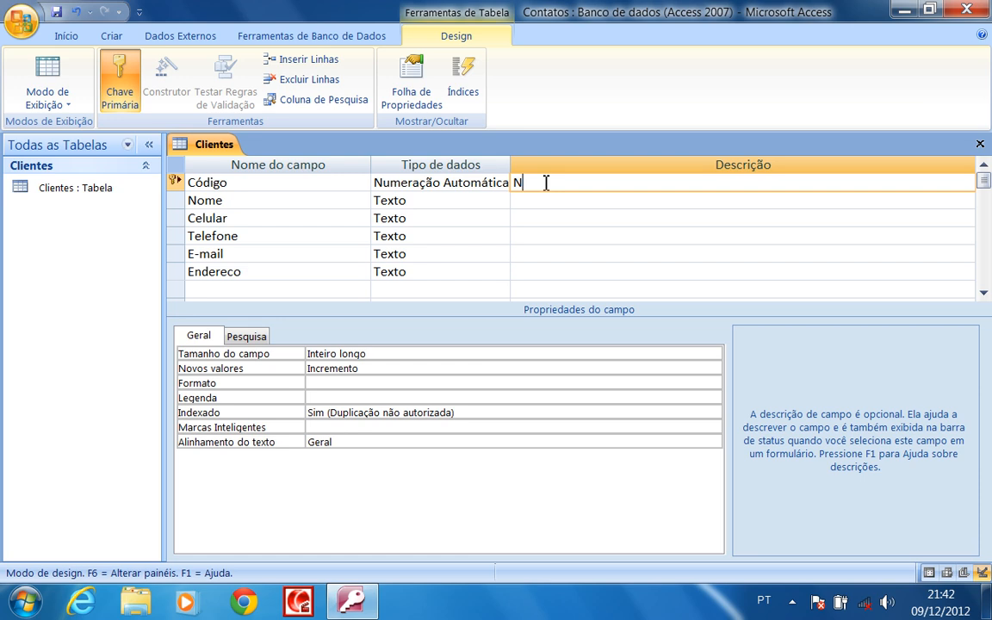
pyautogui.write('umera todos os campos')
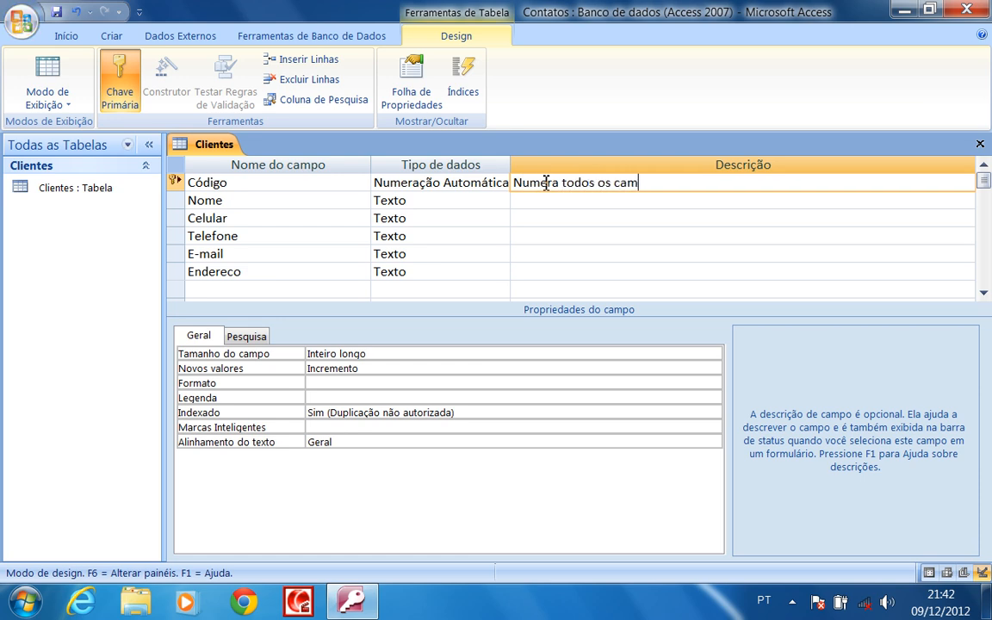
pyautogui.click(585, 201)
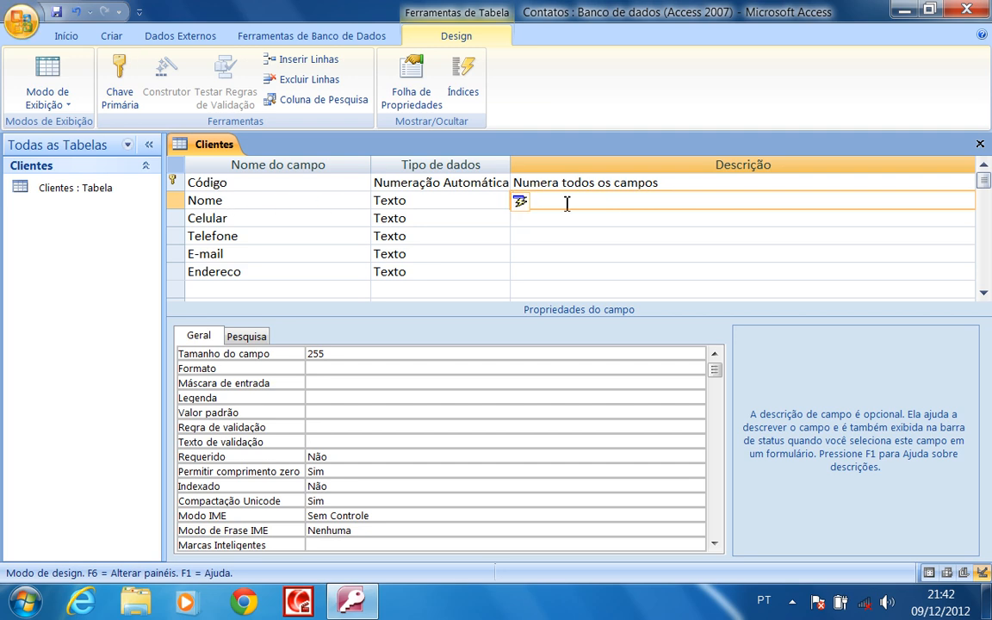
pyautogui.write('Cam')
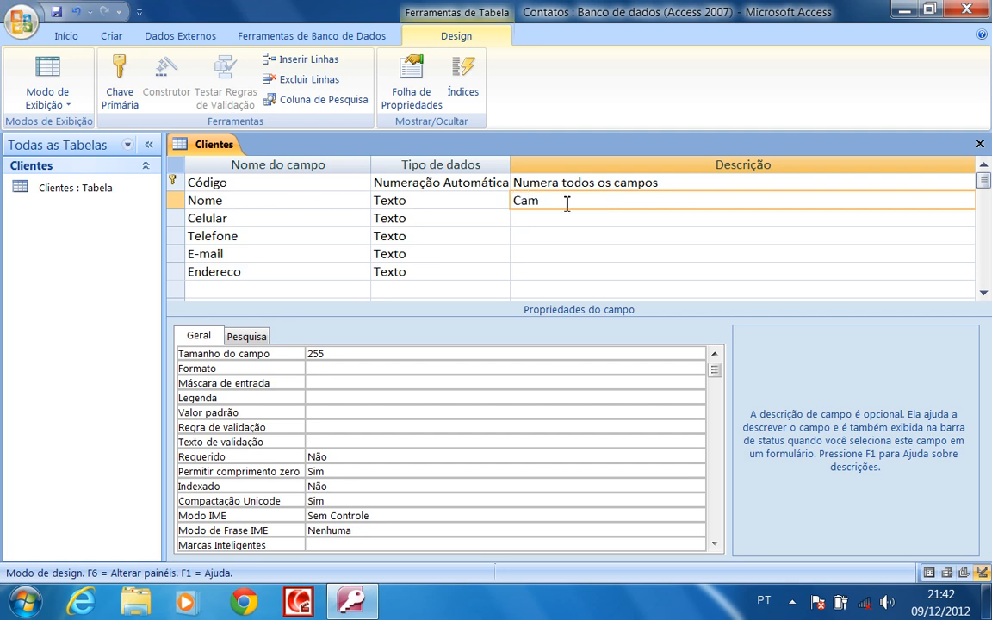
pyautogui.write('po nome de clientes')
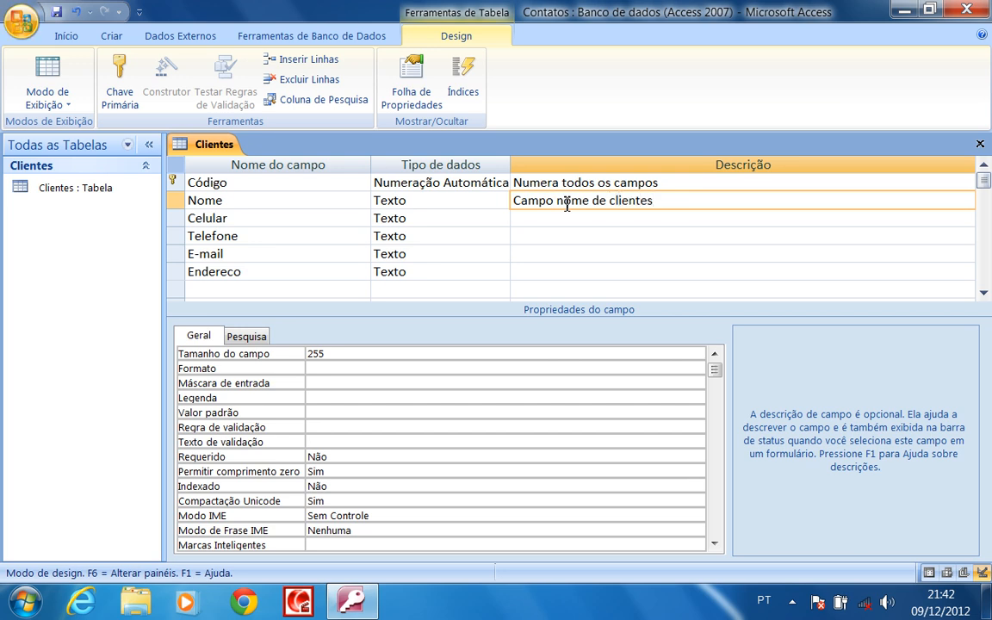
pyautogui.click(631, 222)
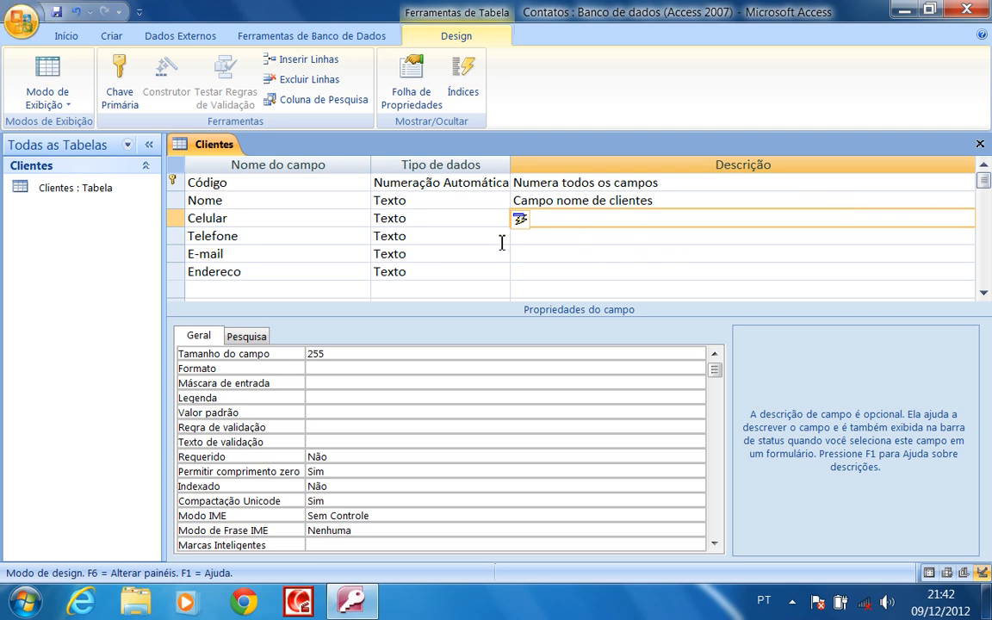
pyautogui.click(244, 218)
pyautogui.click(256, 243)
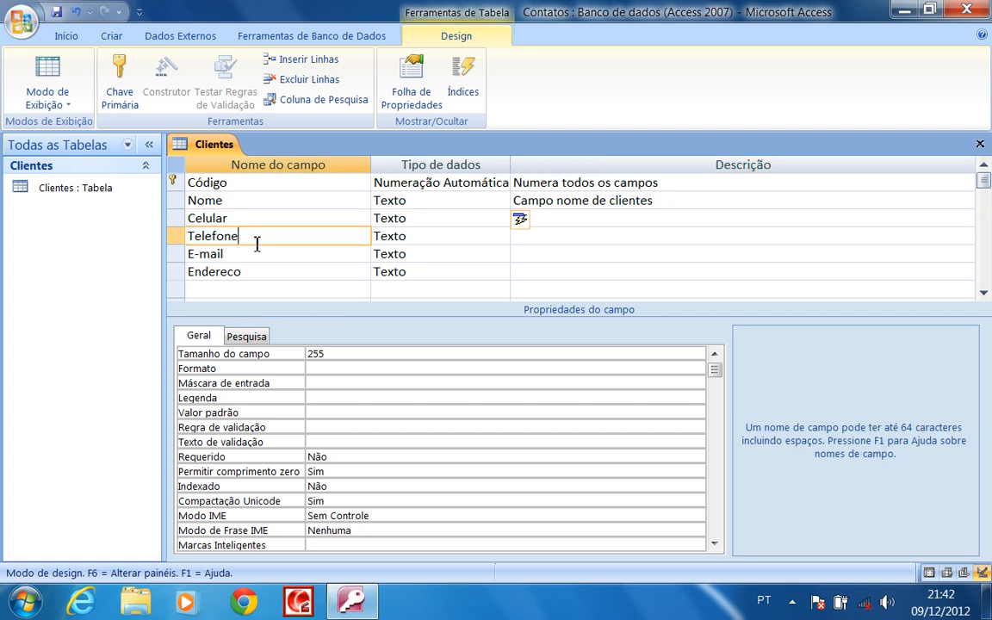
pyautogui.click(246, 218)
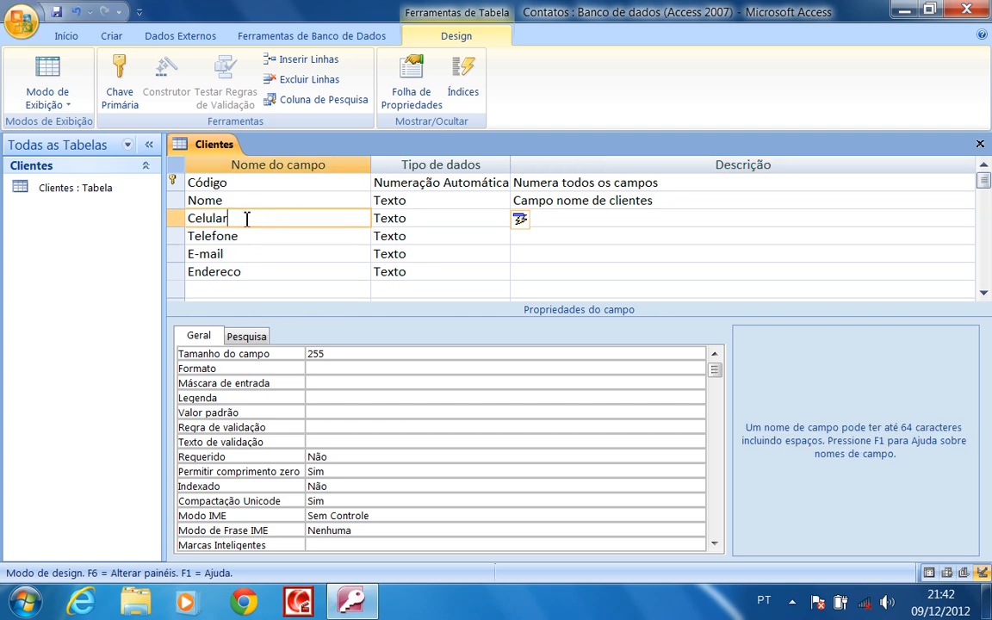
pyautogui.click(419, 219)
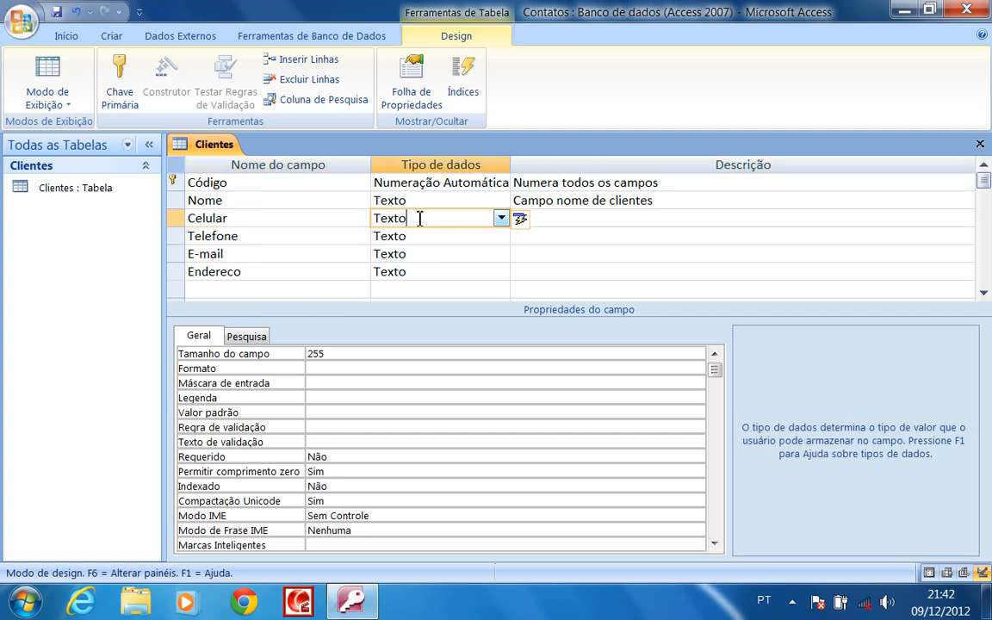
pyautogui.click(498, 220)
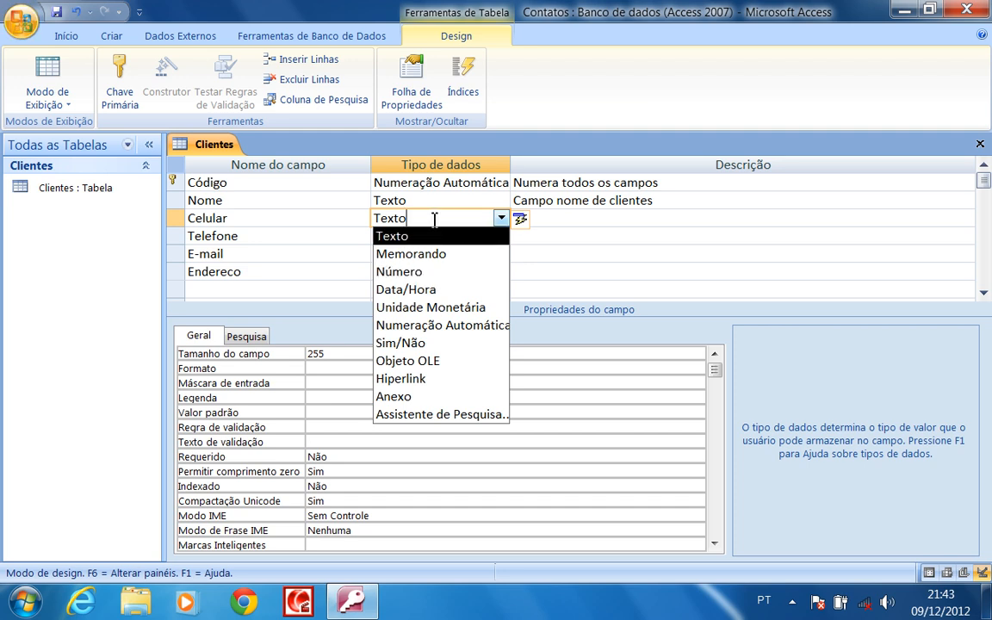
pyautogui.click(581, 220)
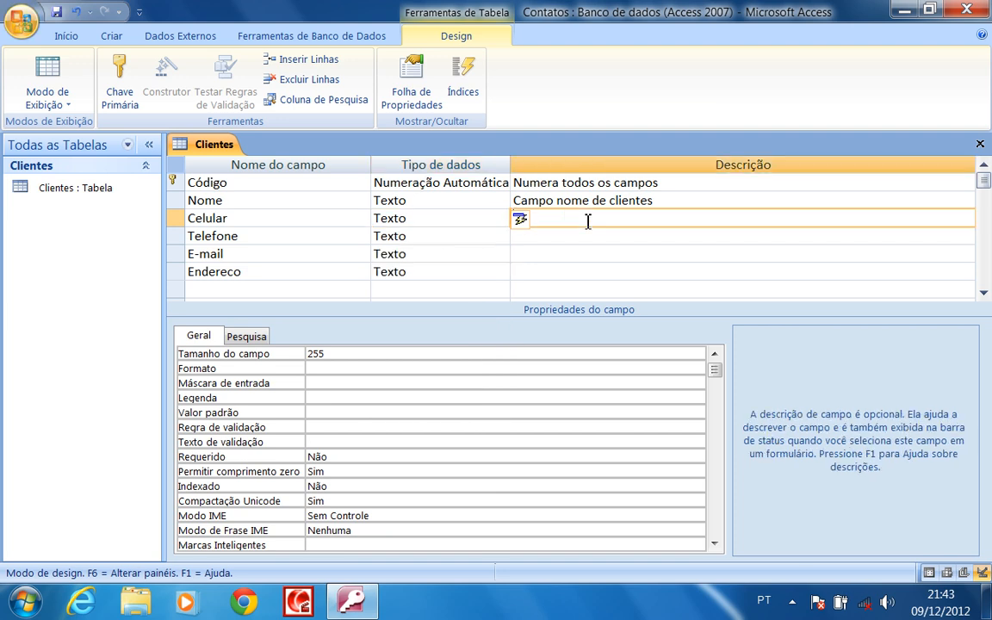
pyautogui.click(295, 237)
pyautogui.click(466, 236)
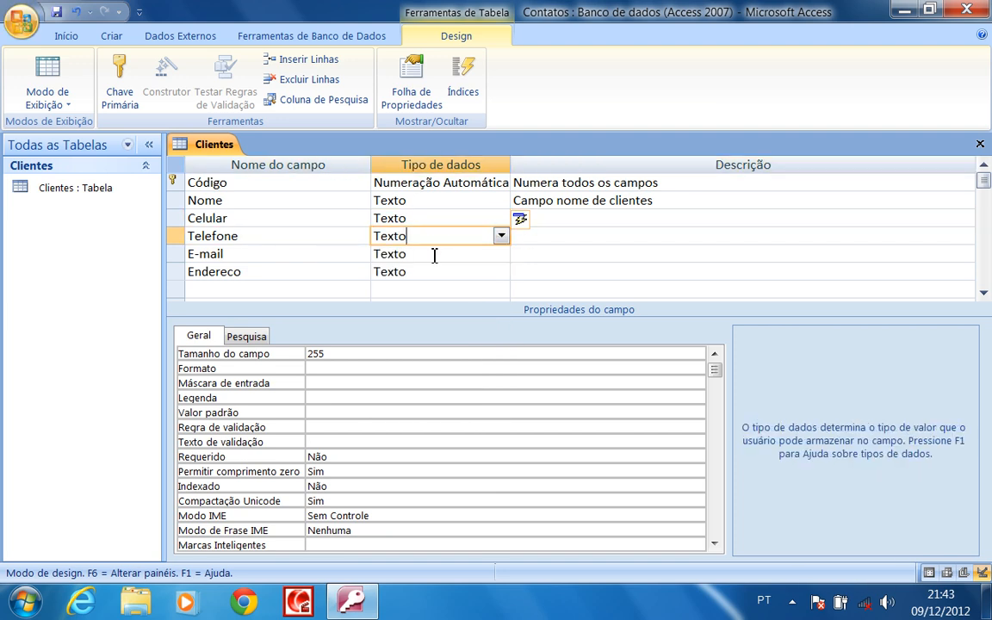
pyautogui.click(434, 255)
pyautogui.click(435, 274)
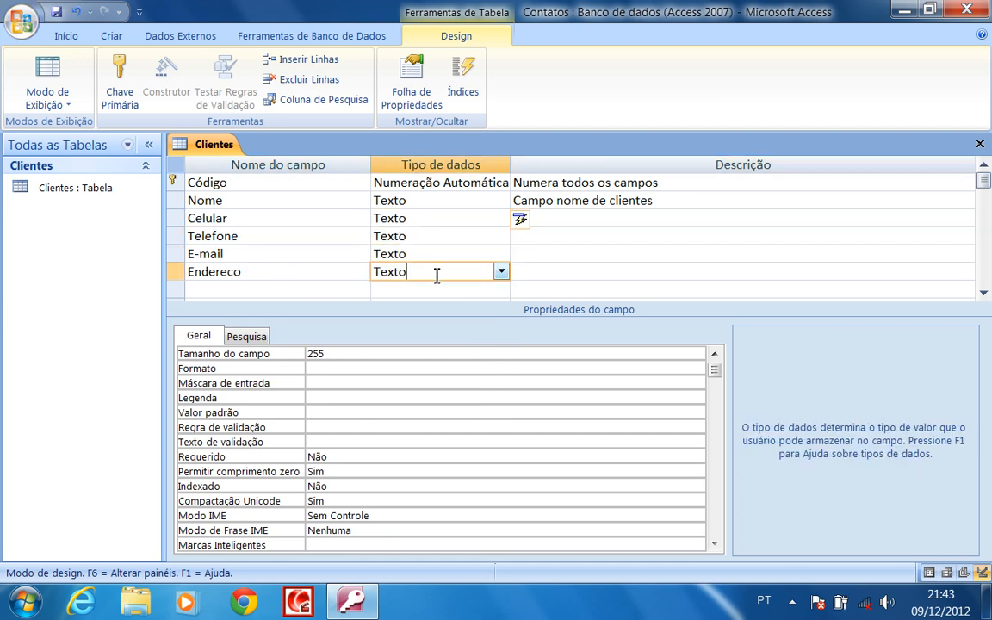
pyautogui.click(291, 288)
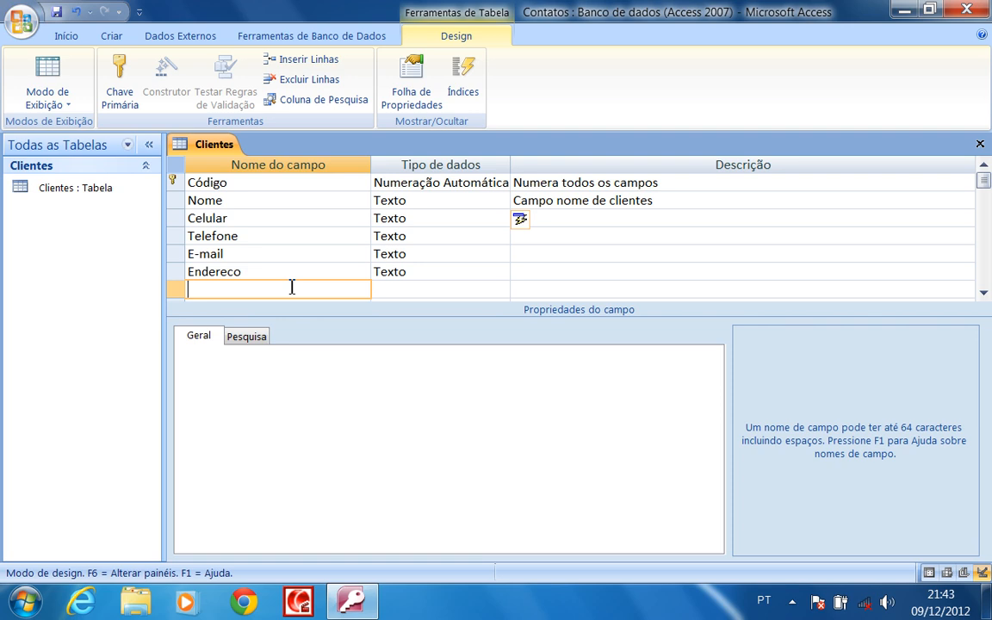
# Add an observacao field with data type Memorando, checking Endereco's field size of 255
pyautogui.write('ob')
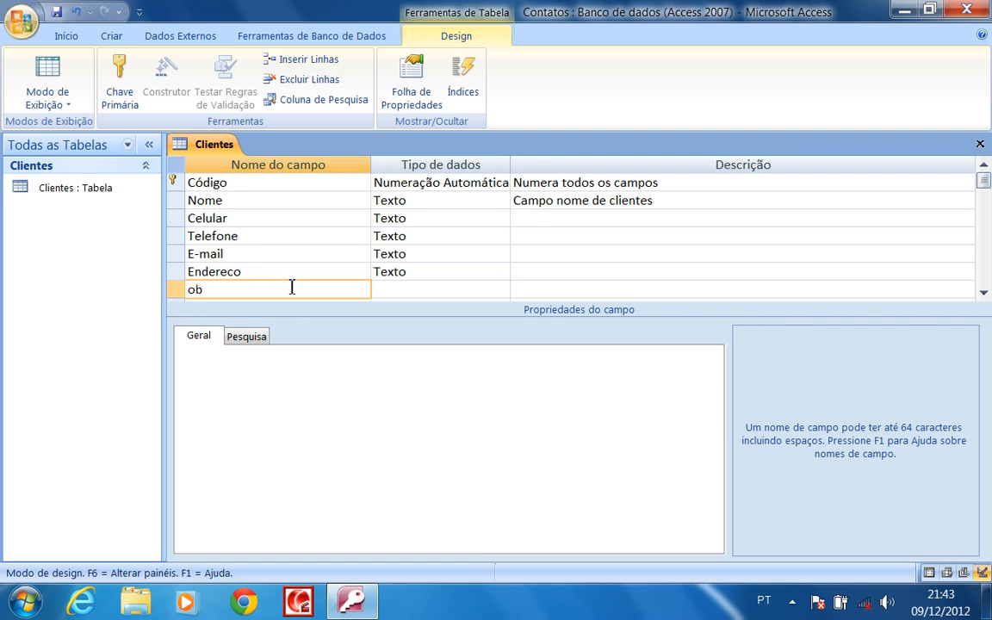
pyautogui.write('servac')
pyautogui.write('ao')
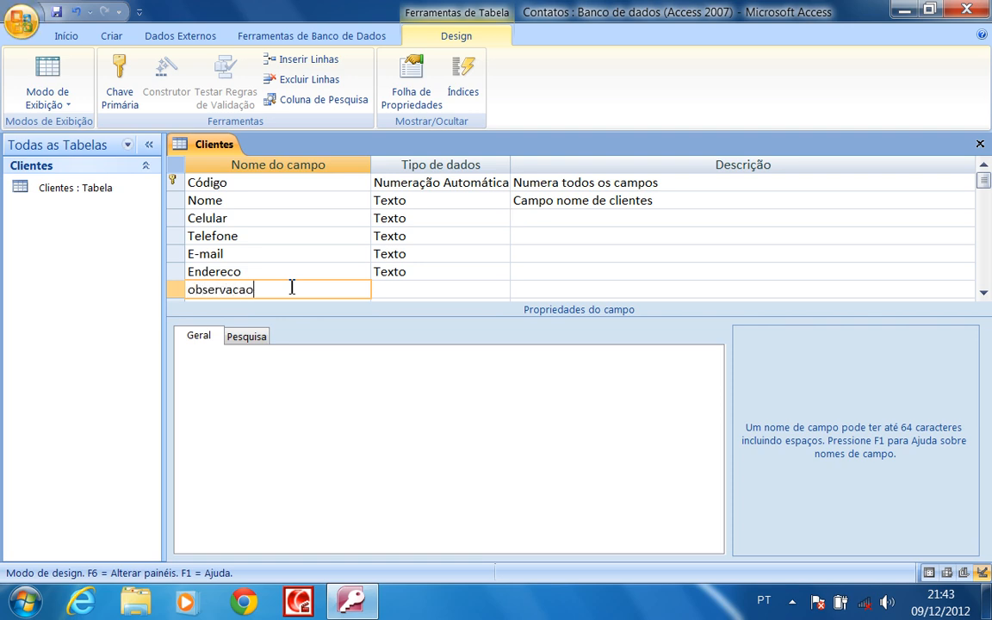
pyautogui.click(456, 289)
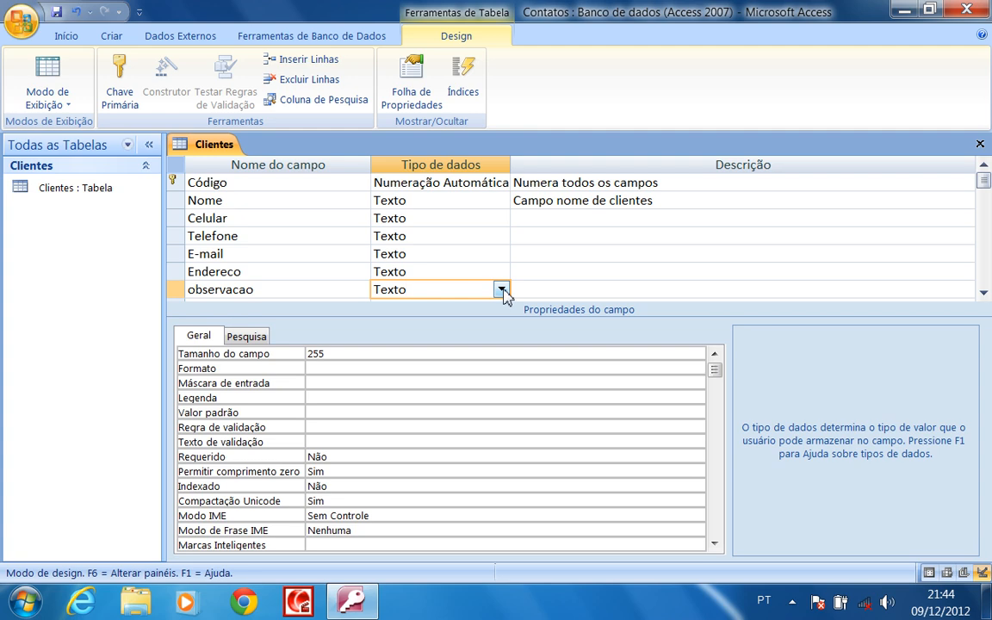
pyautogui.click(502, 291)
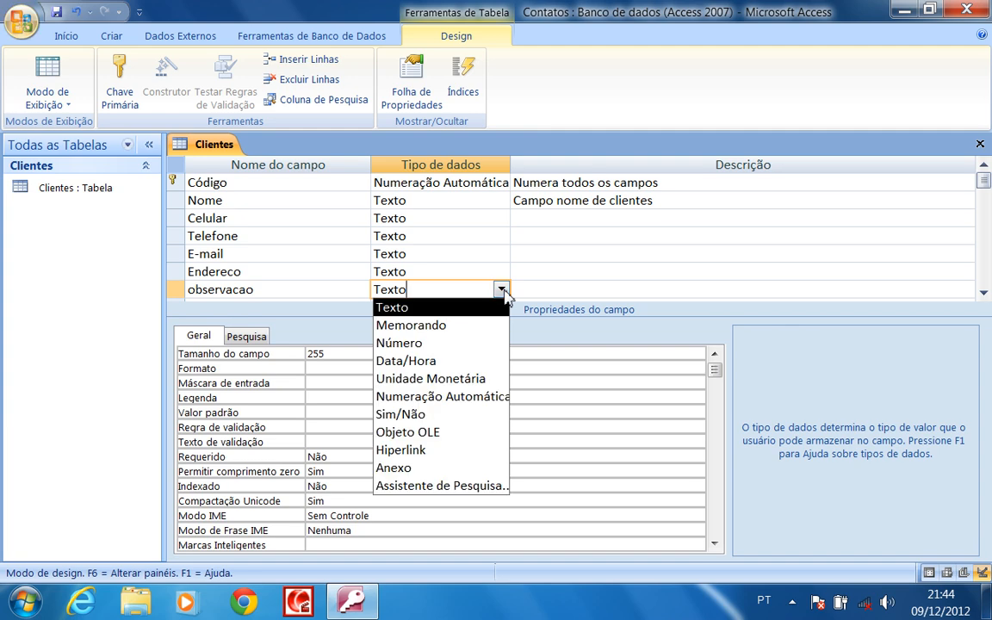
pyautogui.click(443, 332)
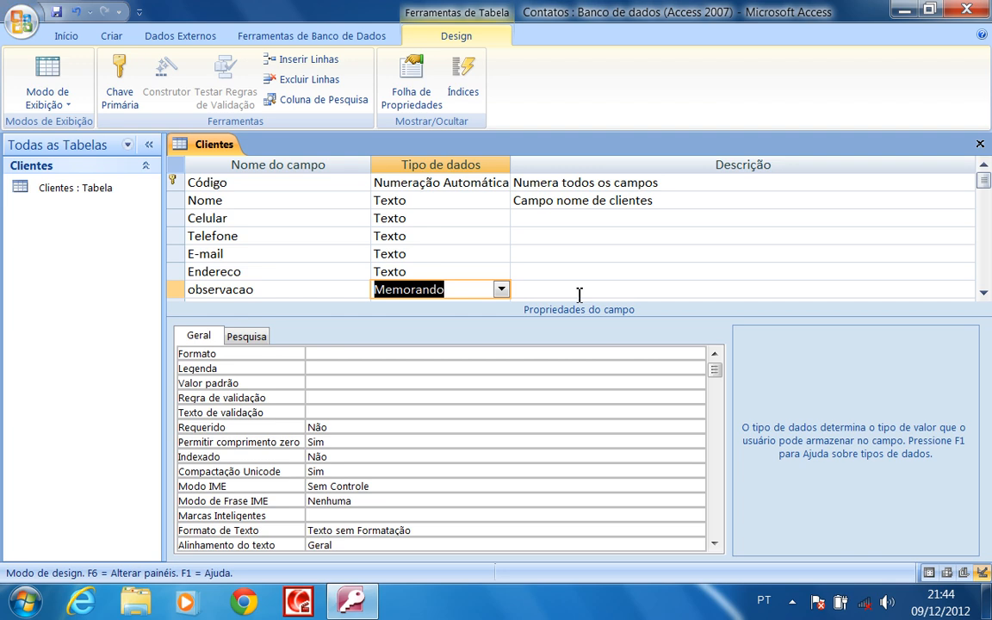
pyautogui.click(389, 271)
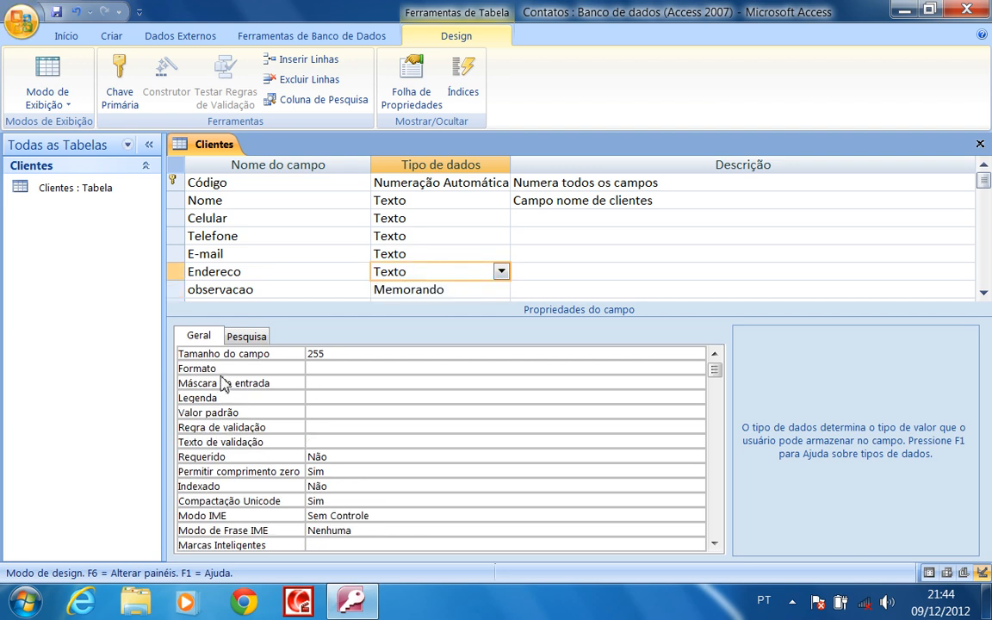
pyautogui.click(350, 353)
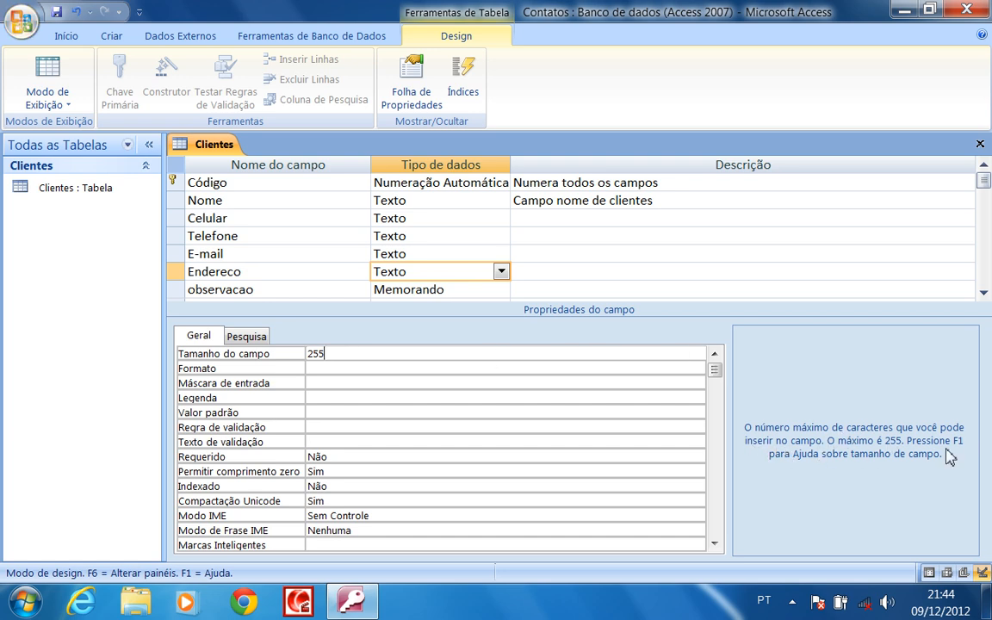
# Give observacao the description Obs and save the Clientes table design
pyautogui.click(458, 289)
pyautogui.click(558, 289)
pyautogui.scroll(-2, 560, 267)
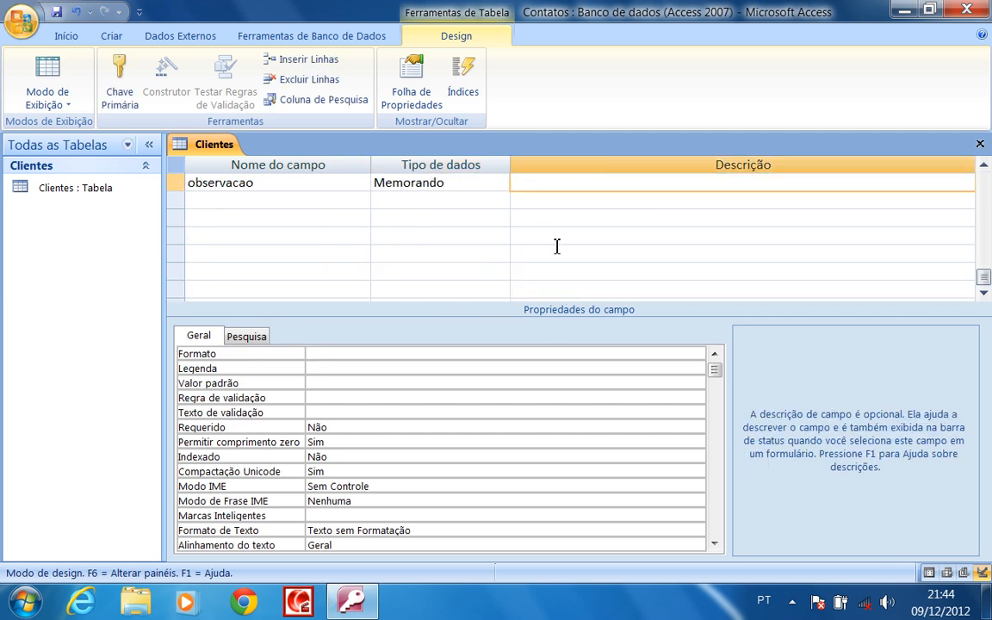
pyautogui.scroll(1, 560, 239)
pyautogui.write('Obs')
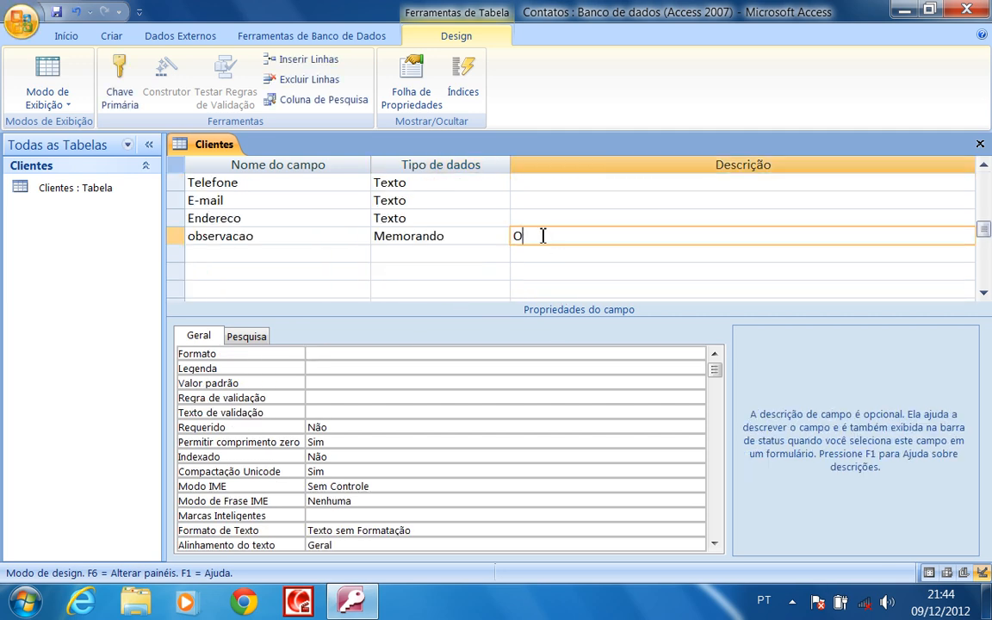
pyautogui.click(484, 249)
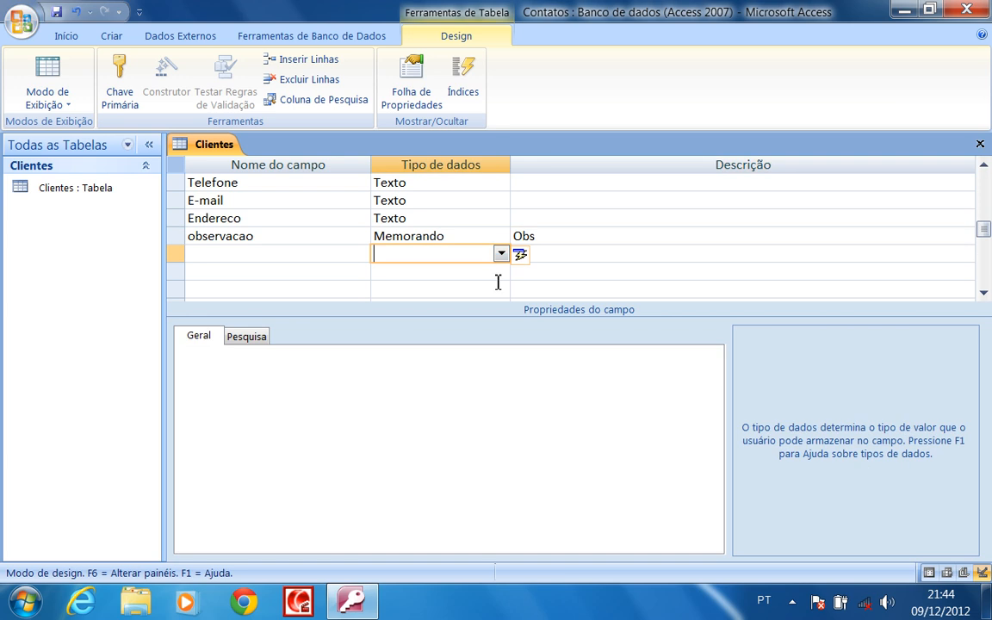
pyautogui.scroll(1, 497, 280)
pyautogui.scroll(-1, 498, 280)
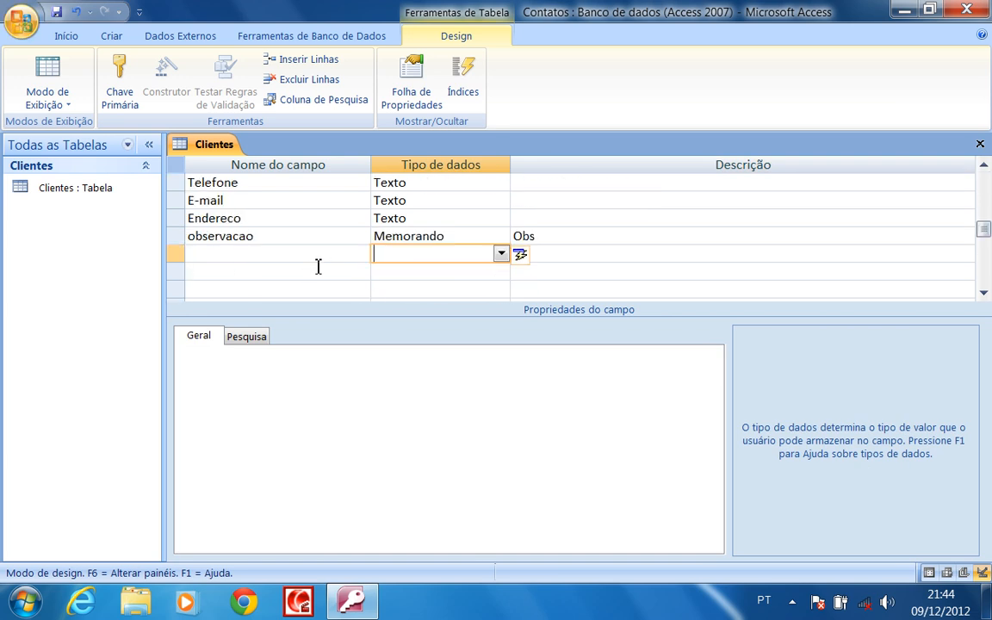
pyautogui.scroll(1, 310, 263)
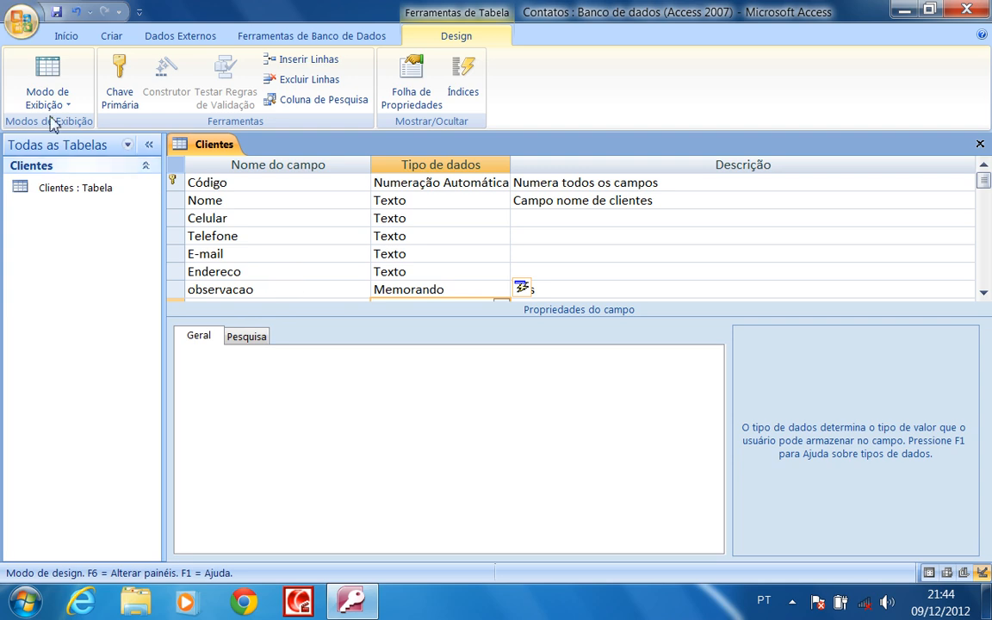
pyautogui.click(57, 12)
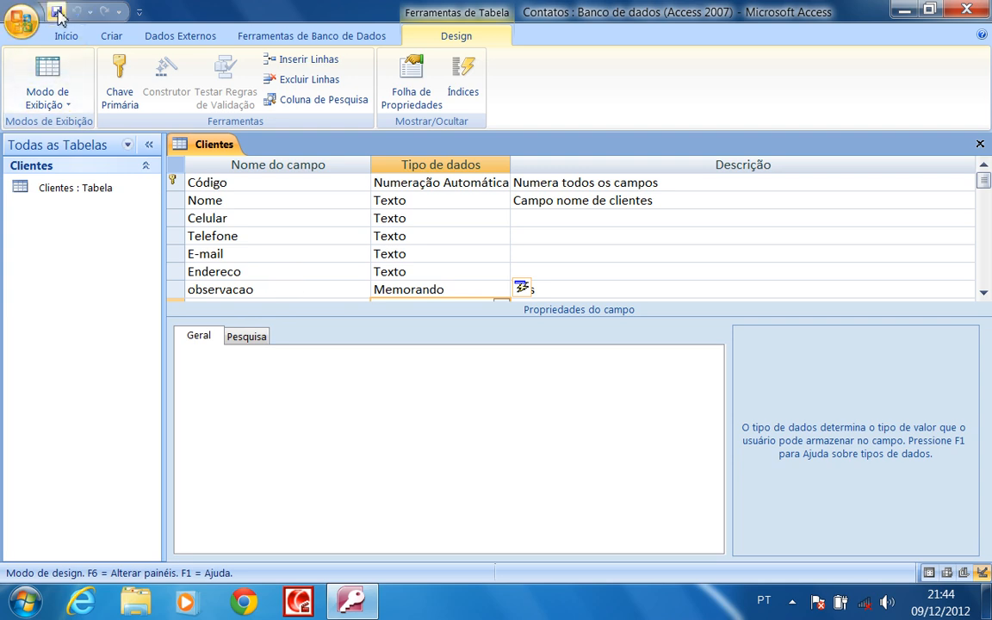
pyautogui.click(45, 75)
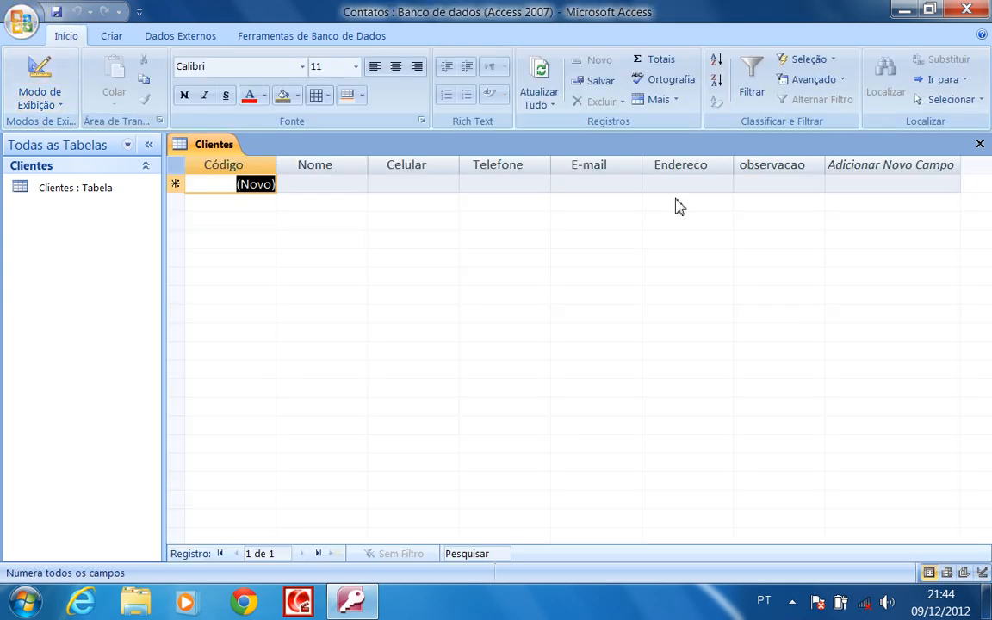
pyautogui.click(779, 183)
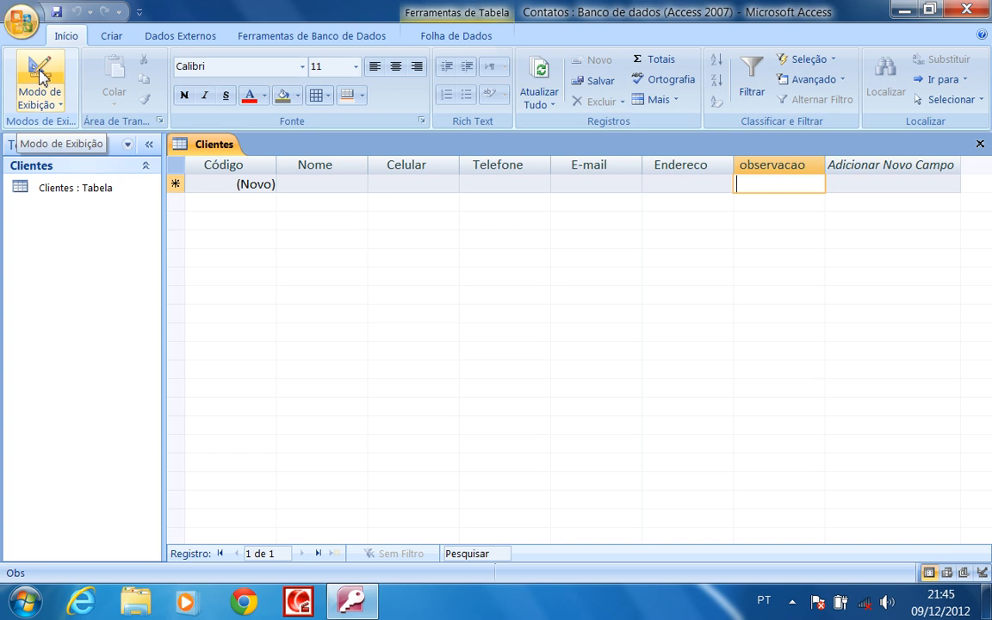
pyautogui.click(41, 76)
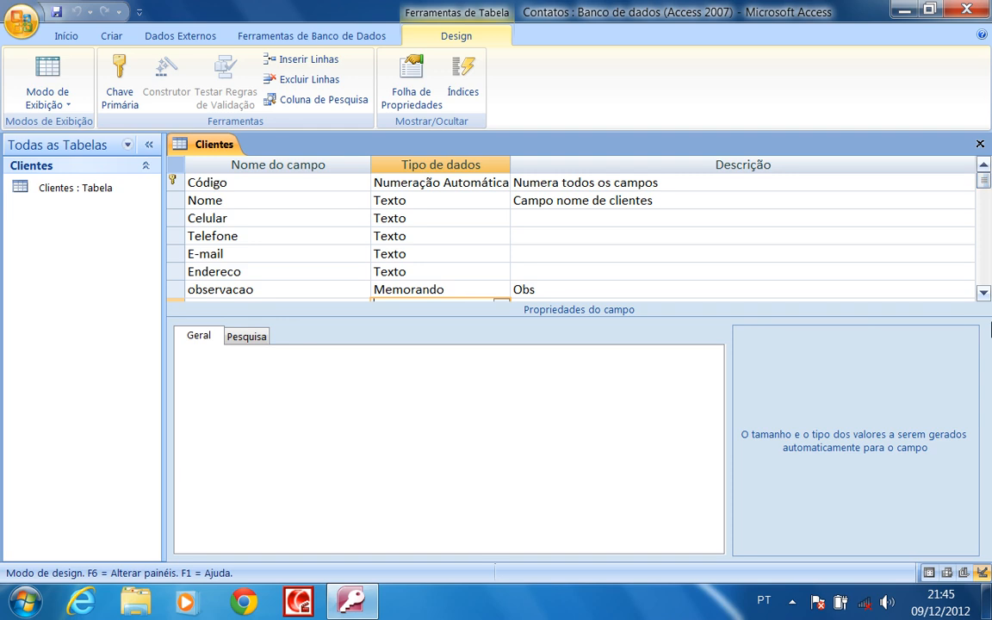
pyautogui.click(983, 293)
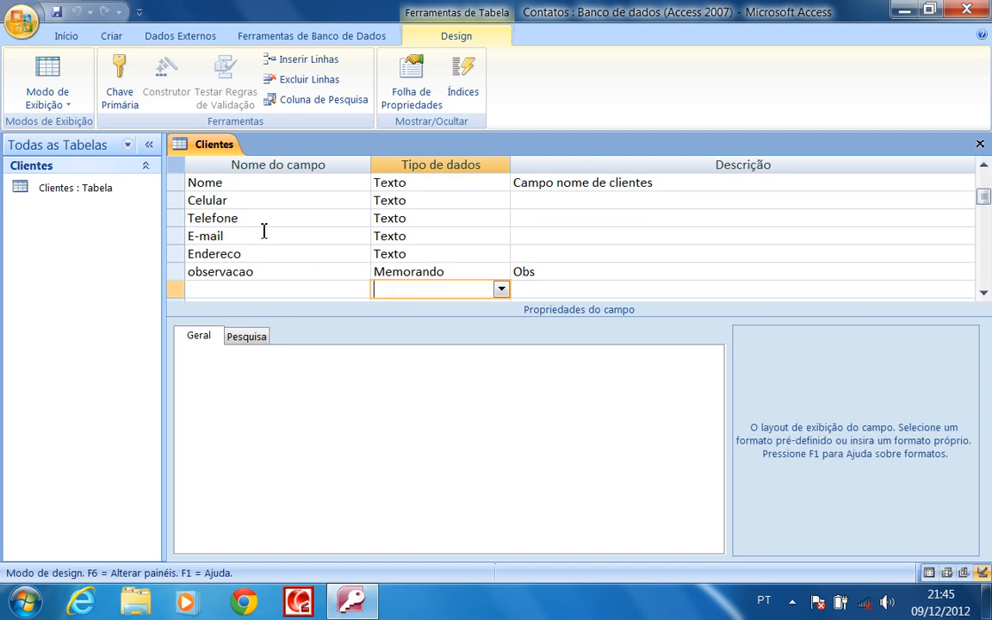
# Apply the Telefone input mask to Celular via the mask wizard, testing it with a sample number
pyautogui.click(457, 201)
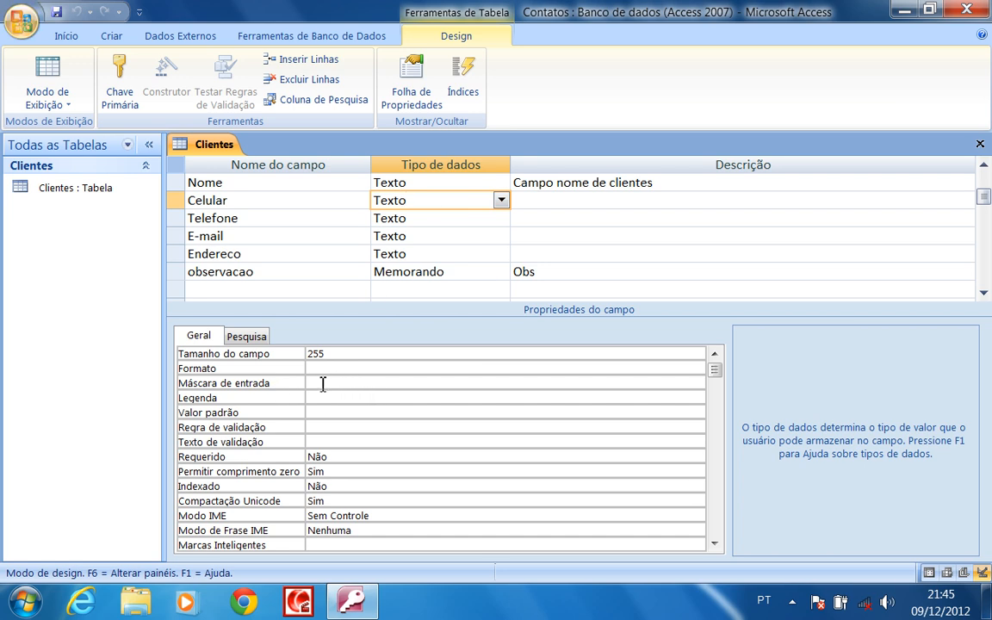
pyautogui.click(258, 338)
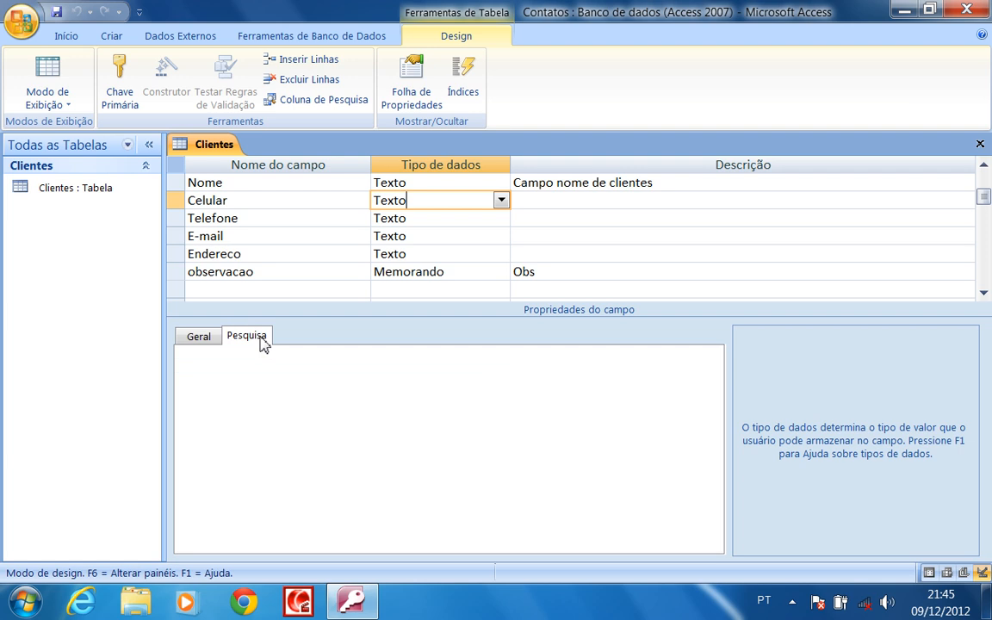
pyautogui.click(198, 336)
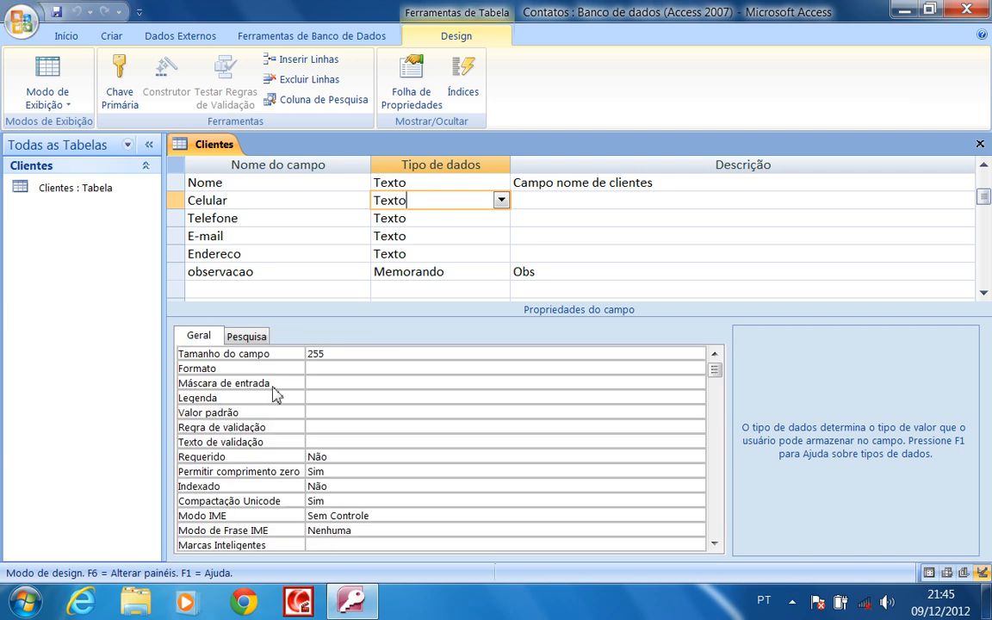
pyautogui.click(343, 384)
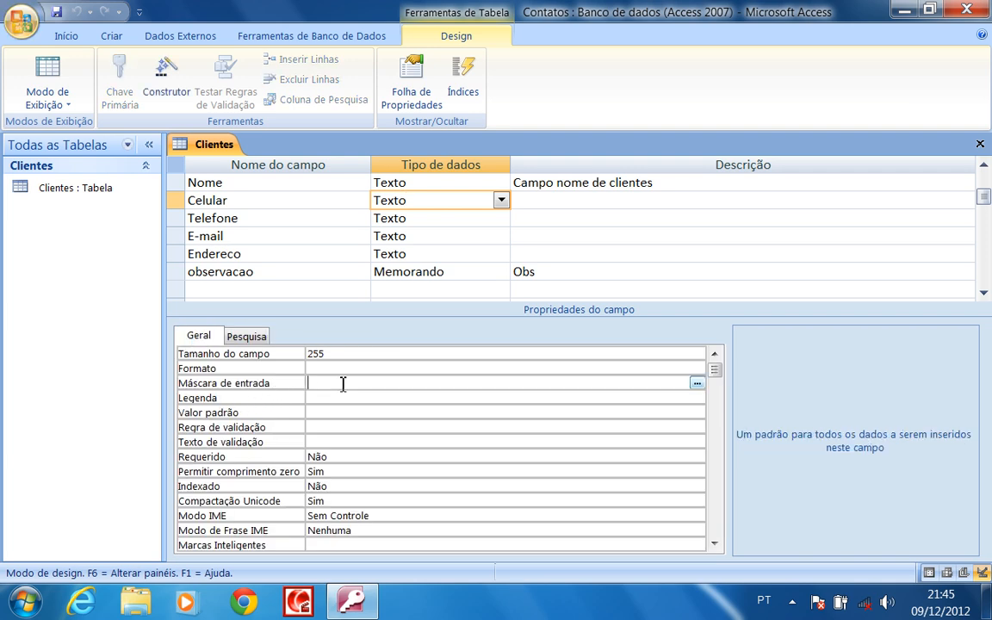
pyautogui.click(697, 384)
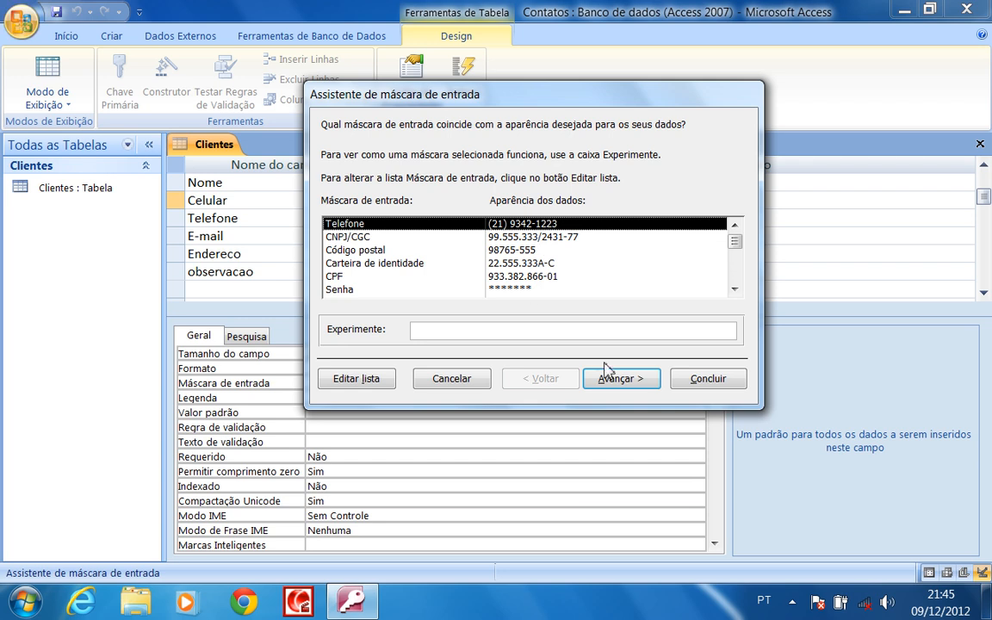
pyautogui.click(442, 330)
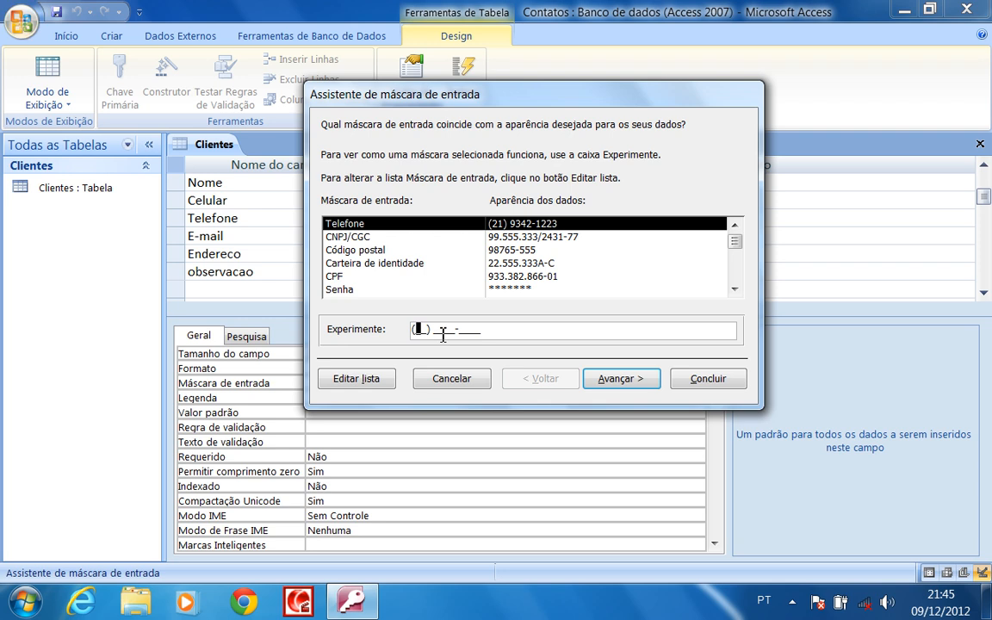
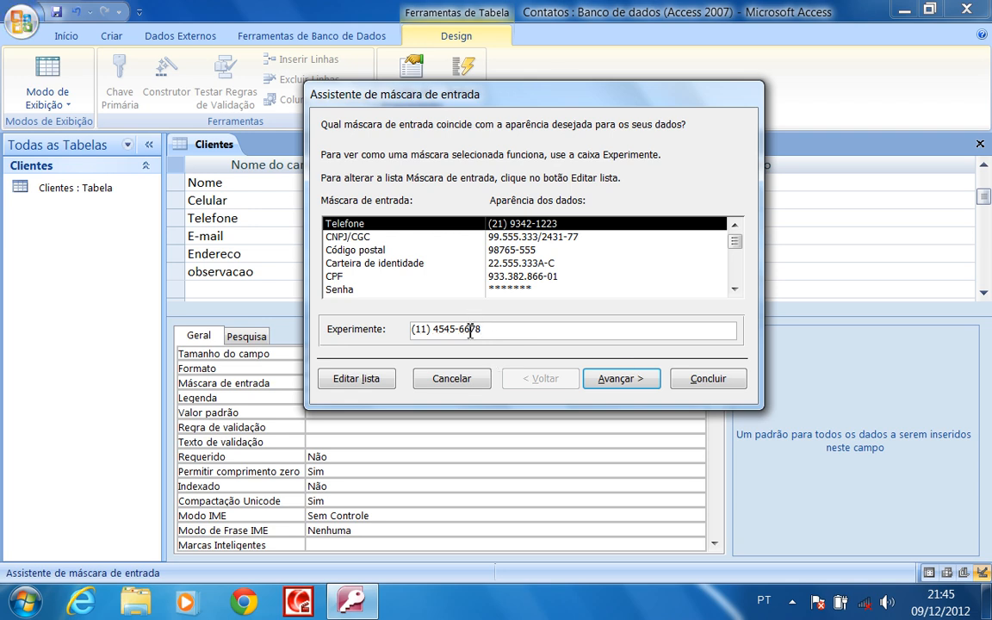
pyautogui.moveTo(487, 328); pyautogui.dragTo(410, 333)
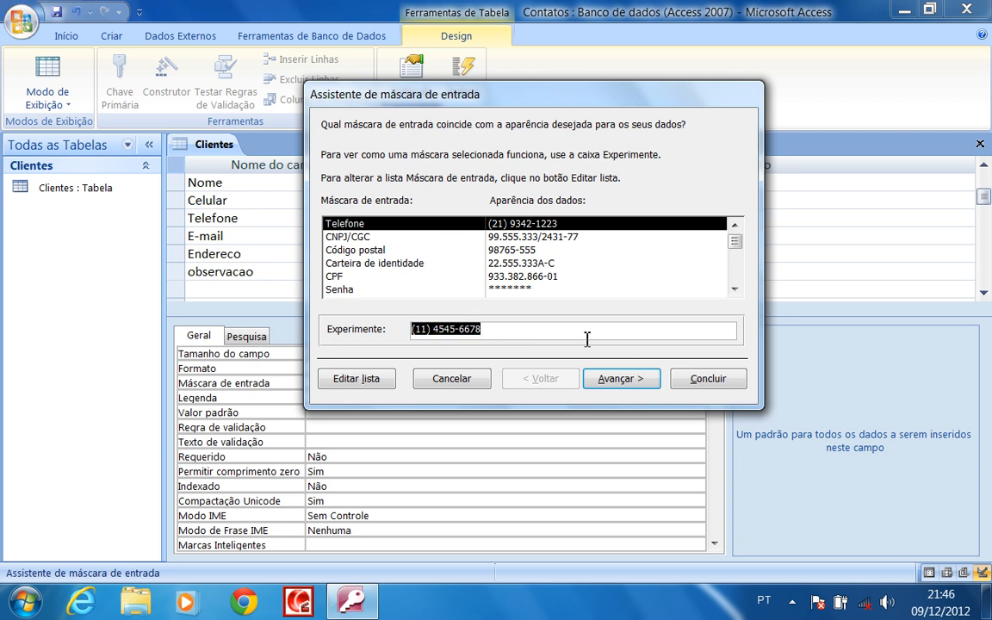
pyautogui.click(708, 379)
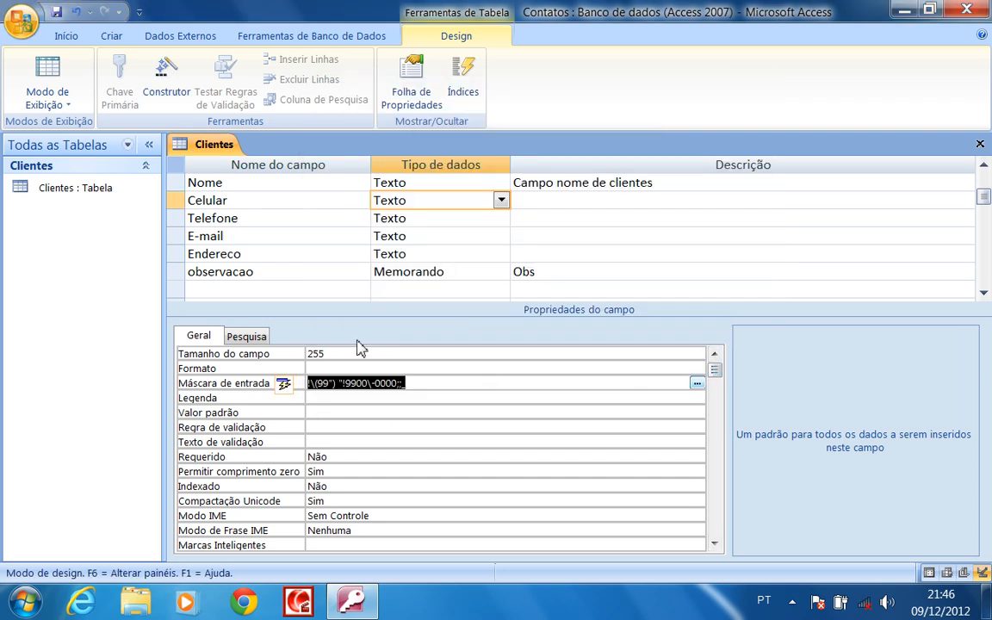
# Apply the Telefone input mask to the Telefone field, saving the table when the wizard asks
pyautogui.click(427, 219)
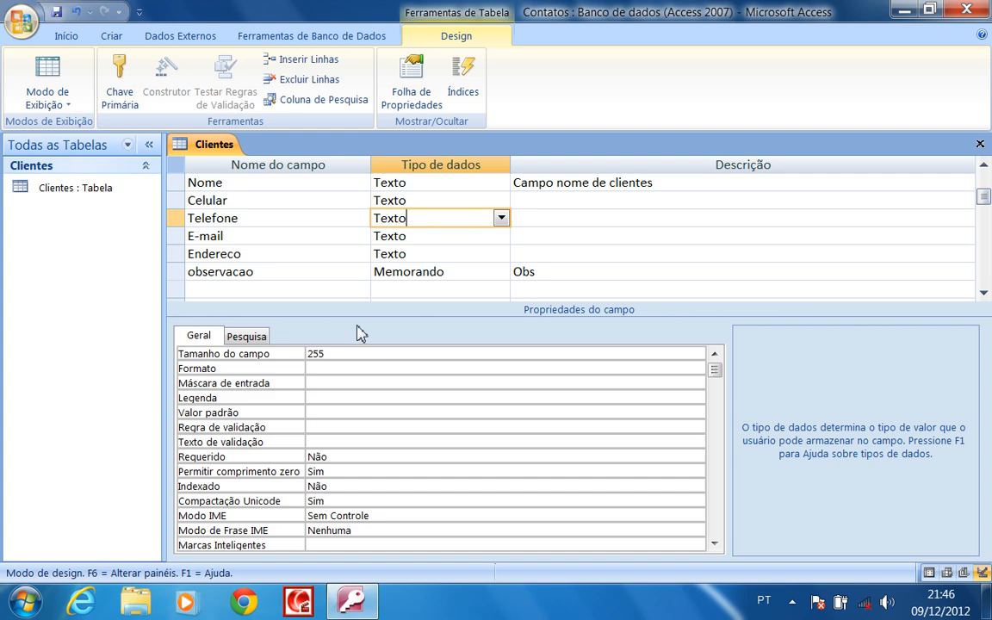
pyautogui.click(340, 383)
pyautogui.click(697, 383)
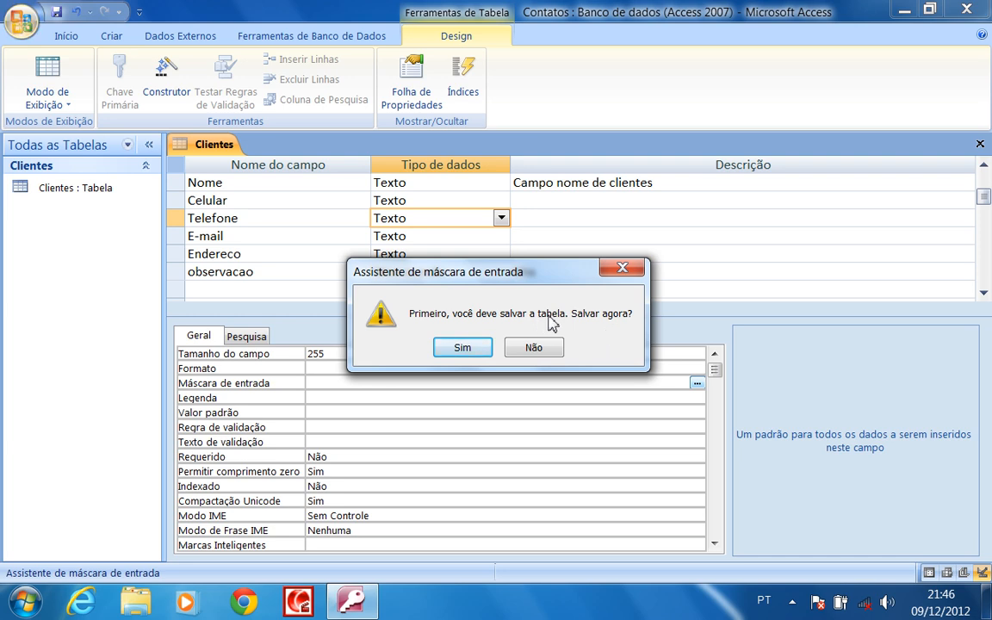
pyautogui.click(463, 348)
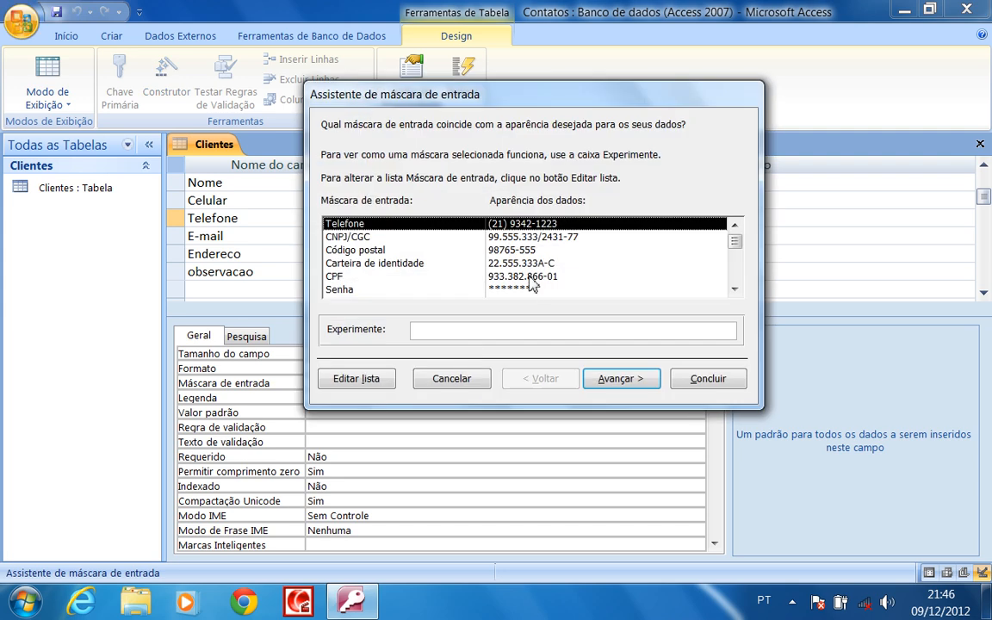
pyautogui.click(711, 380)
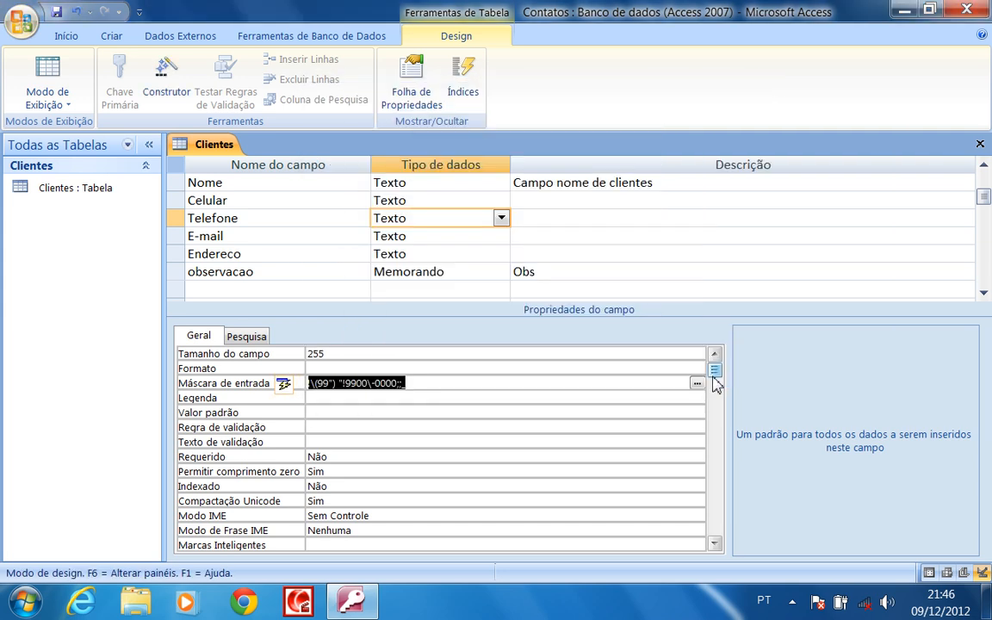
pyautogui.click(321, 235)
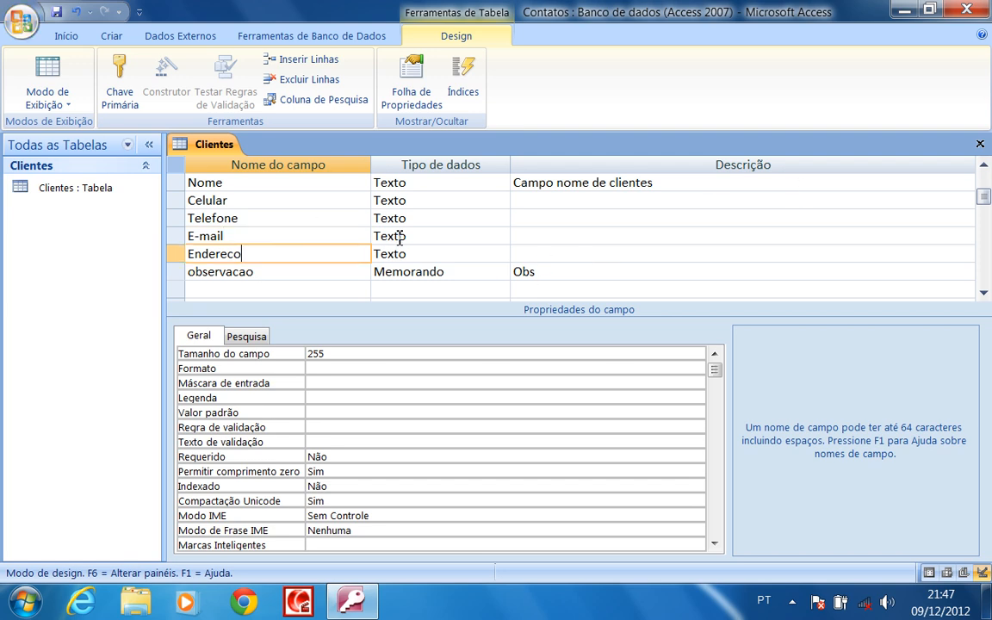
# Check that Celular and Telefone carry the phone mask, then save the Clientes design
pyautogui.click(426, 235)
pyautogui.click(438, 218)
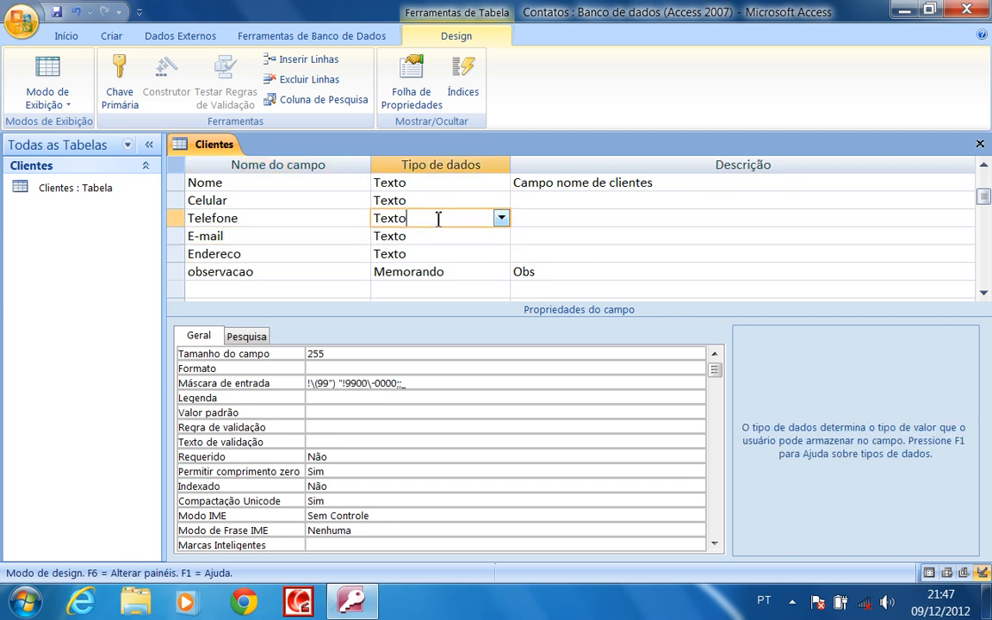
pyautogui.click(436, 200)
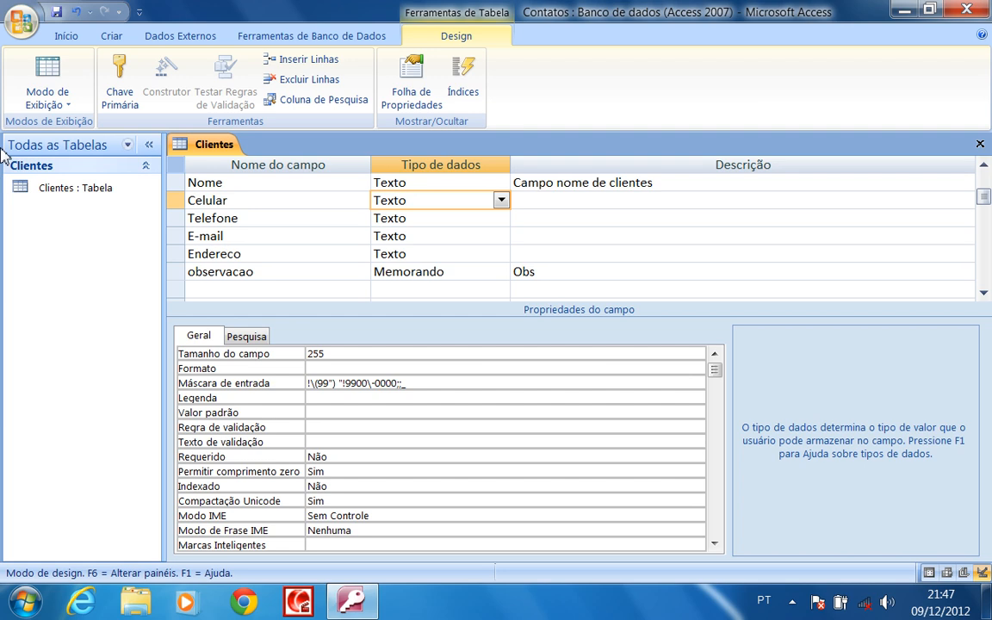
pyautogui.click(57, 12)
# Switch Clientes to datasheet view and enter the first client's name, mobile and landline numbers
pyautogui.click(47, 77)
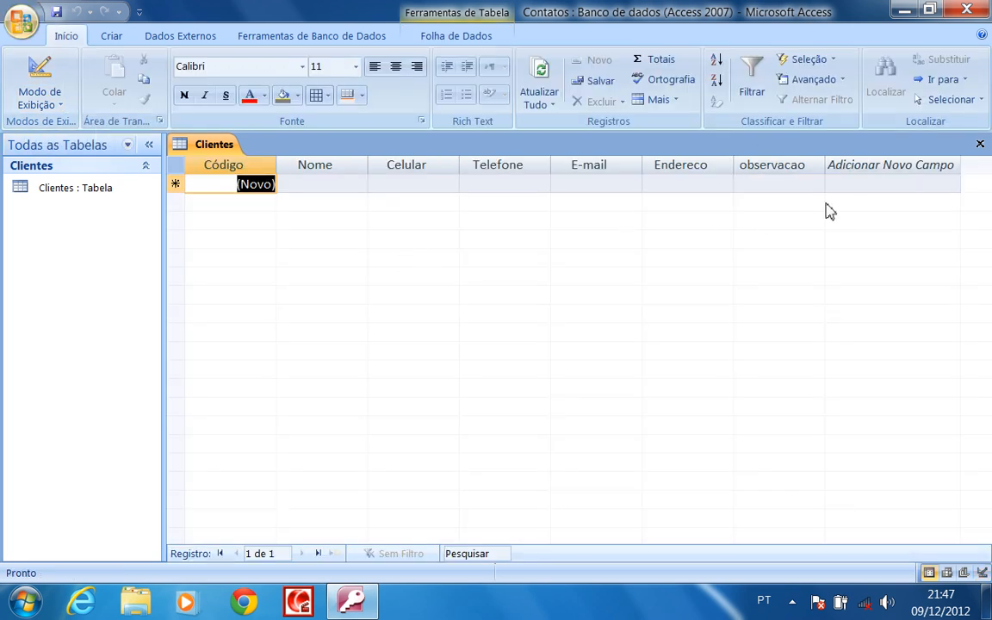
pyautogui.click(319, 187)
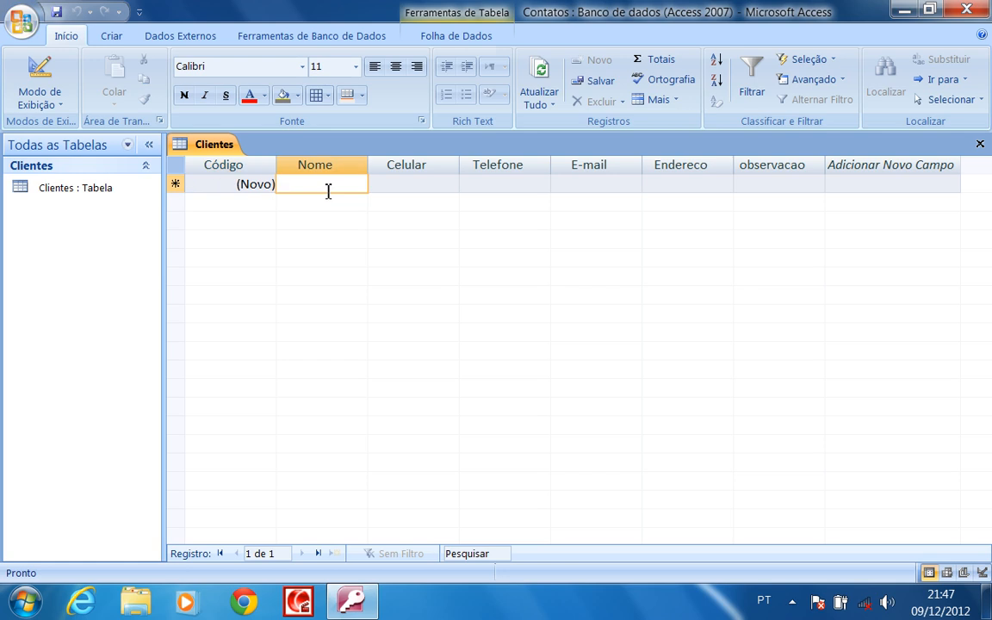
pyautogui.write('Dani')
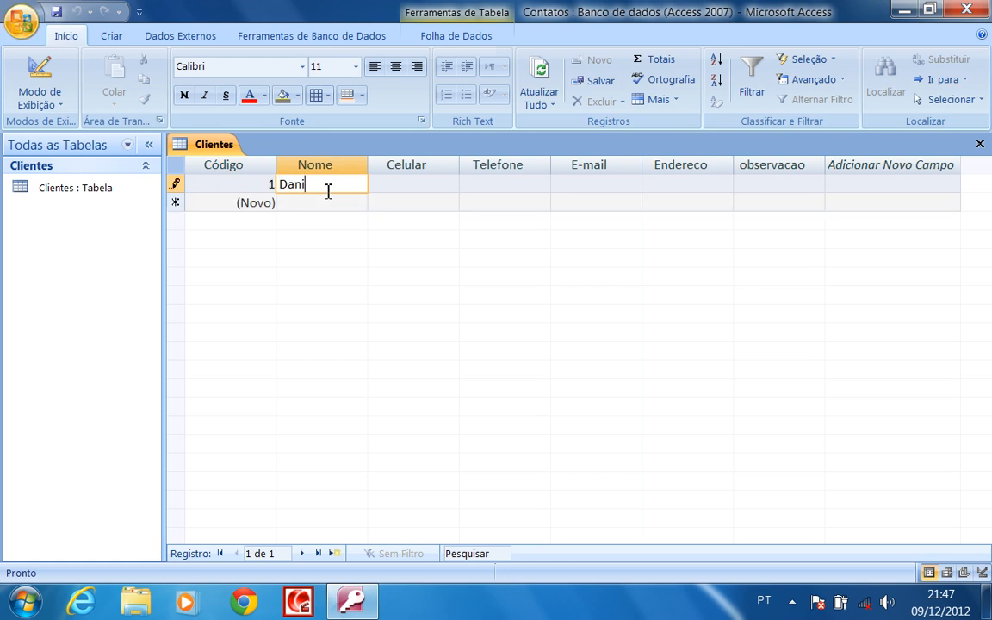
pyautogui.write('el')
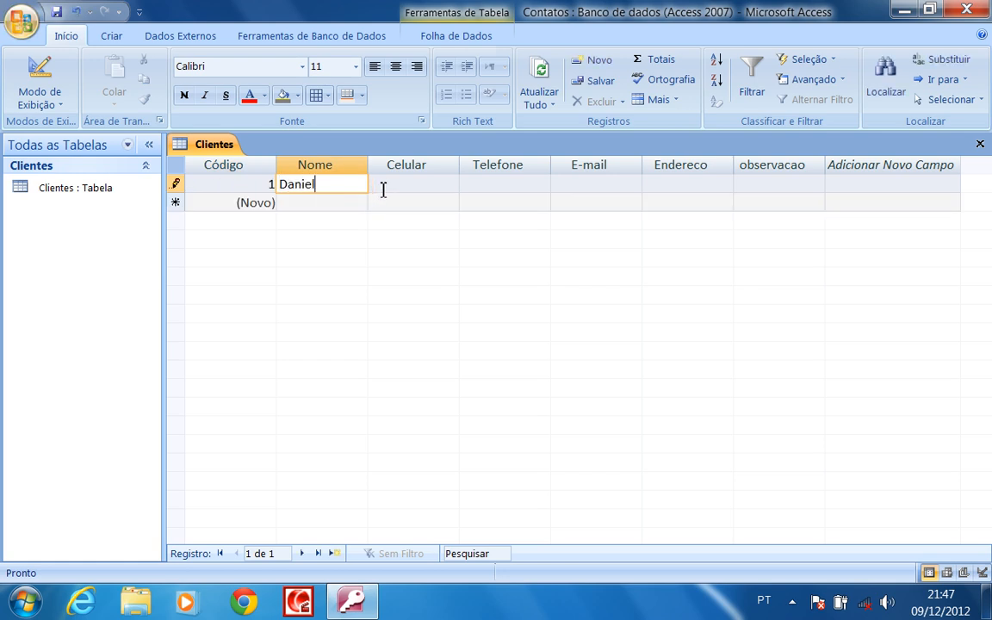
pyautogui.click(389, 190)
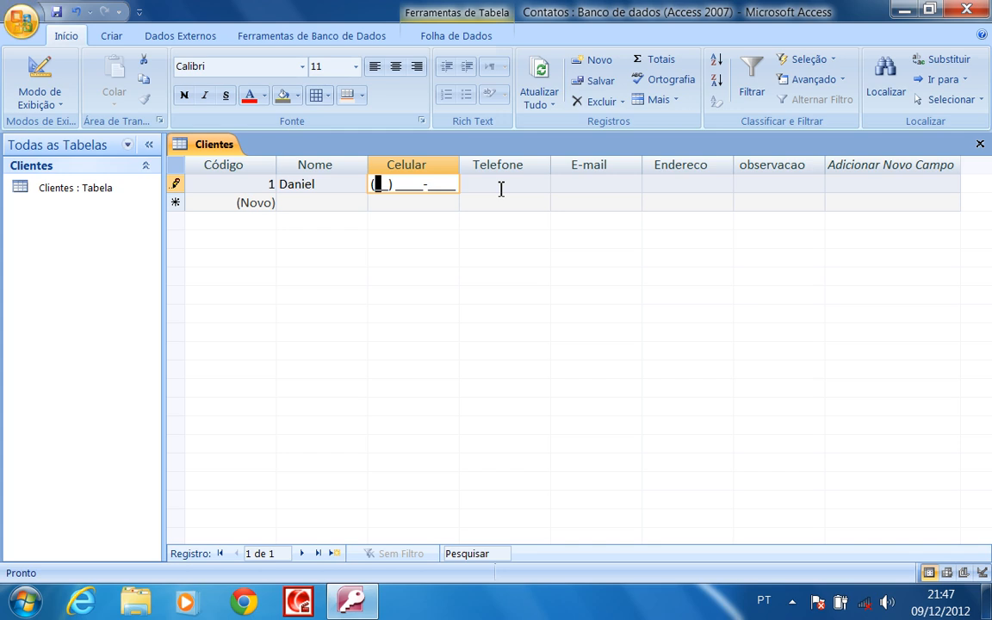
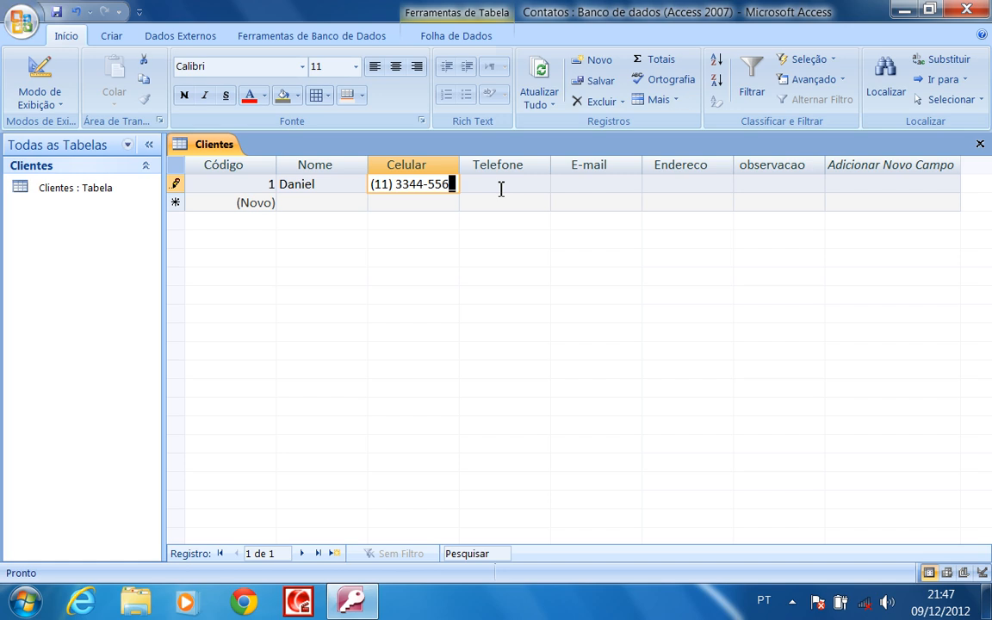
pyautogui.click(500, 188)
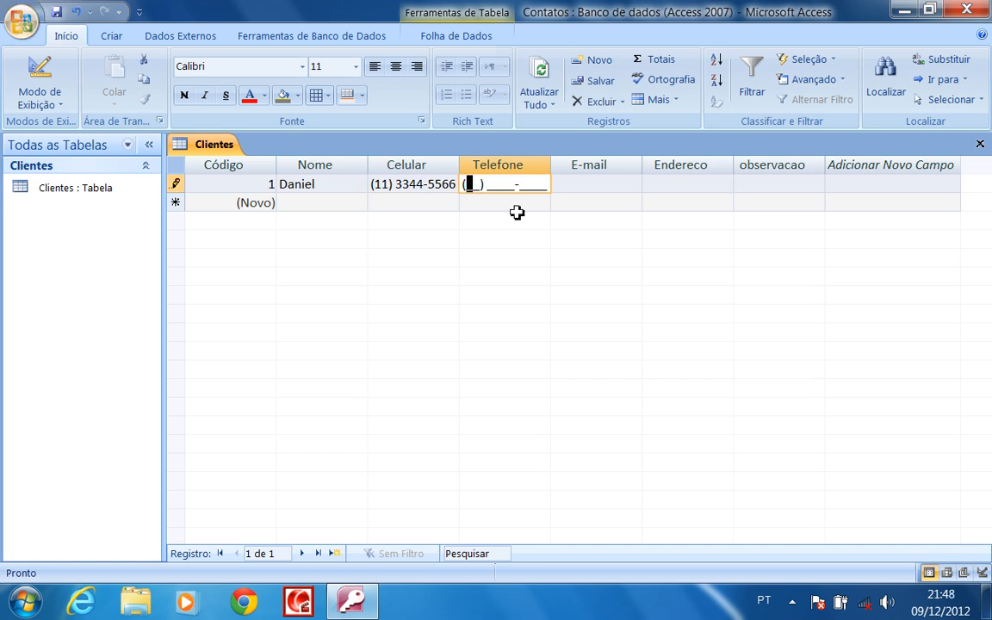
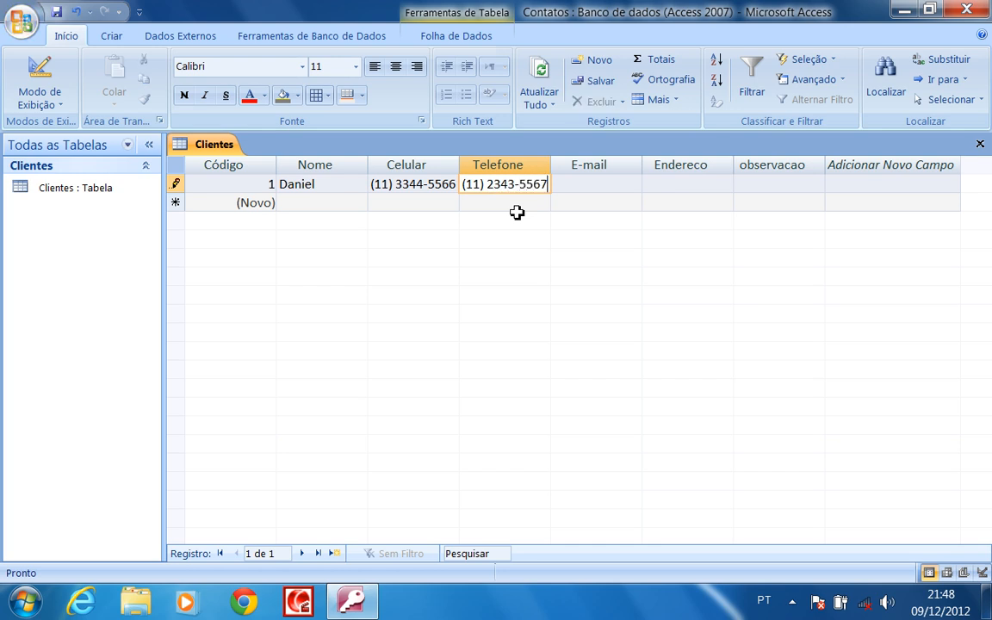
# Type the first client's e-mail address and begin correcting its uppercase domain letters
pyautogui.click(601, 184)
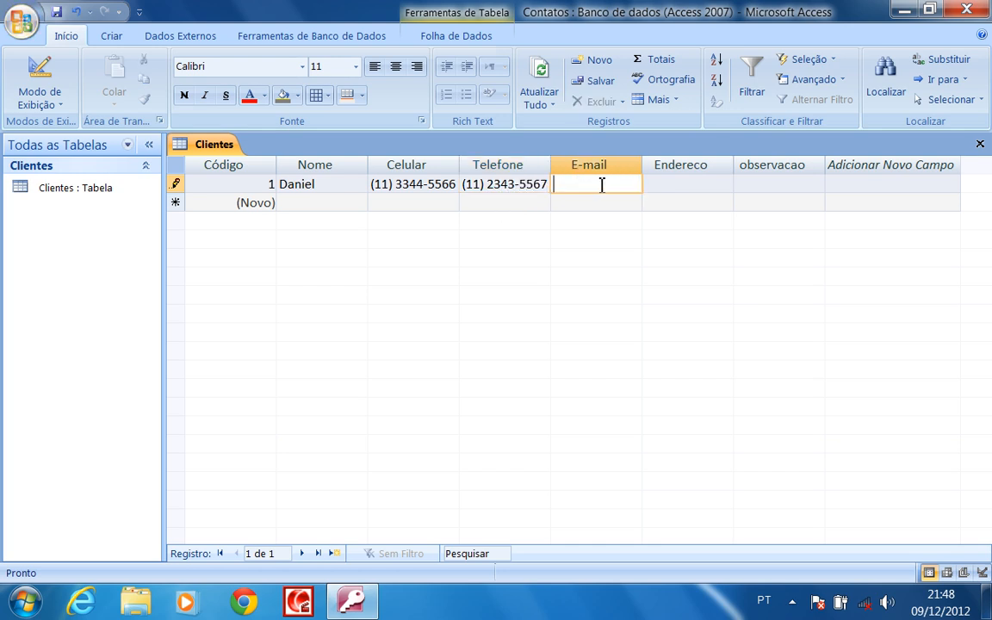
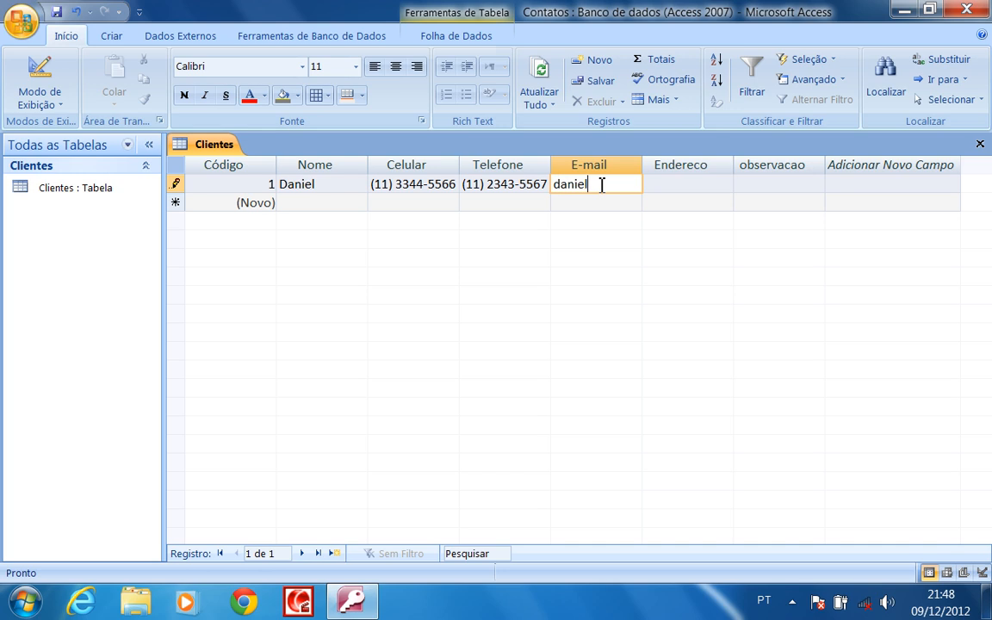
pyautogui.press('capslock')
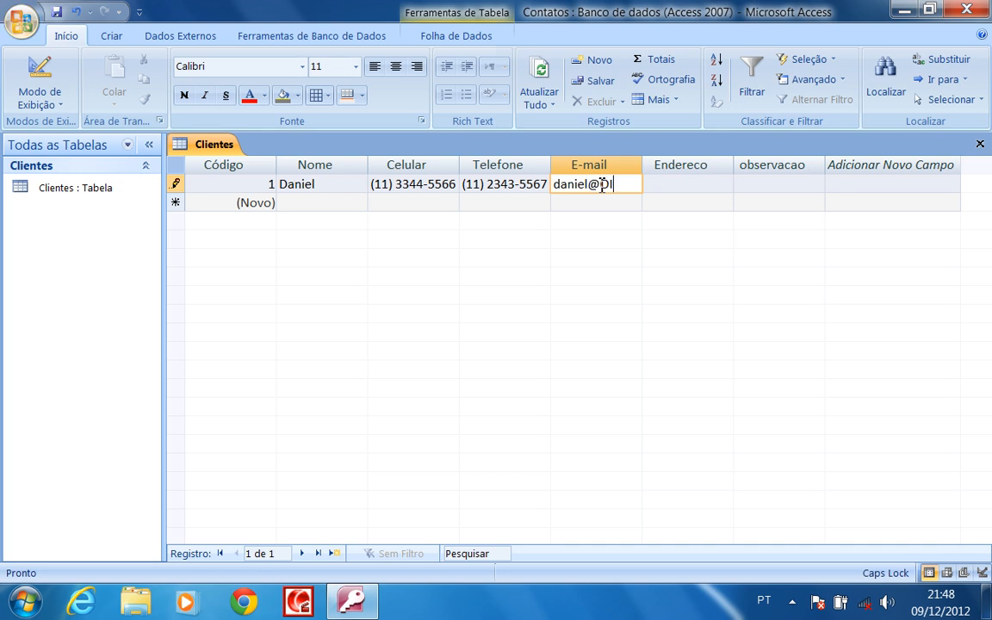
pyautogui.press('capslock')
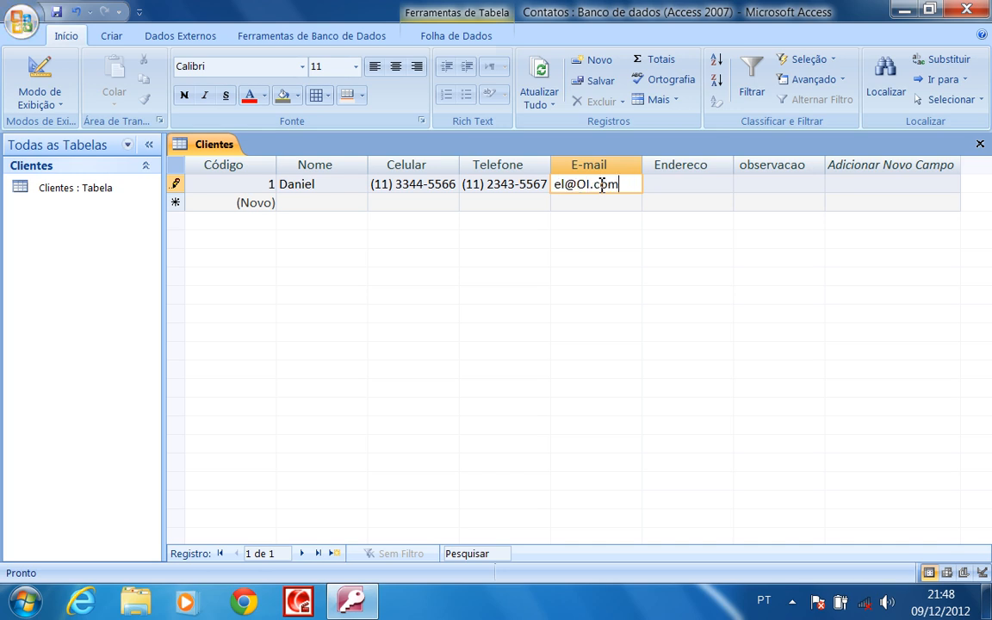
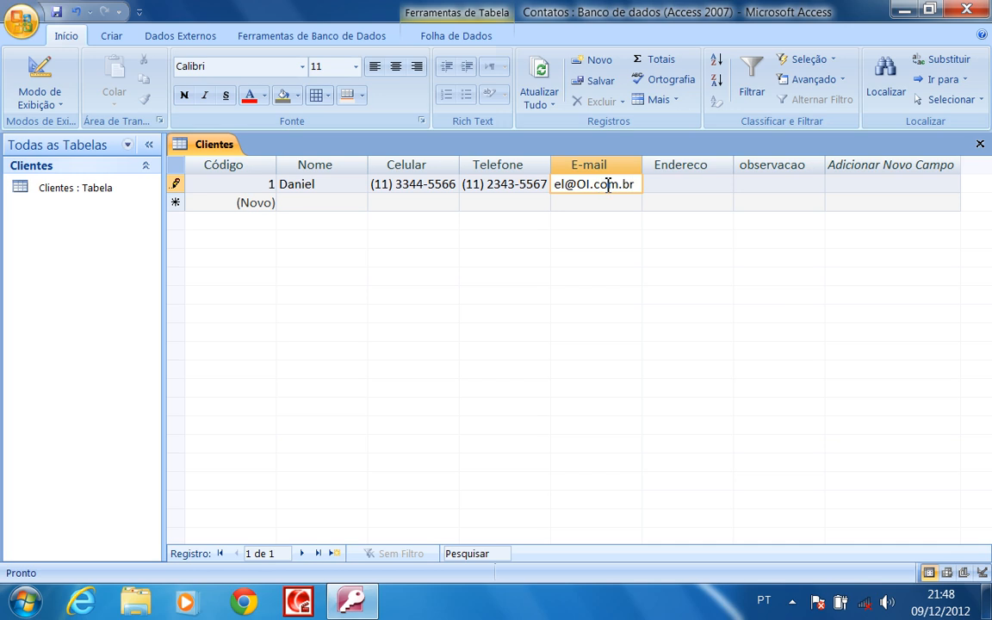
pyautogui.click(589, 184)
pyautogui.press('BackSpace')
pyautogui.press('BackSpace')
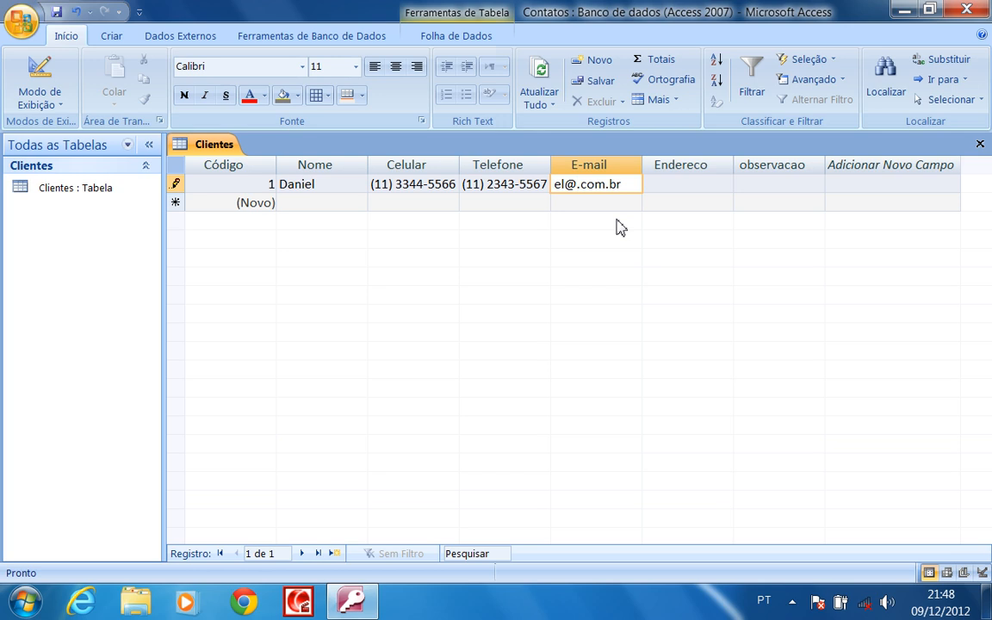
# Finish the e-mail correction and resize the E-mail and Endereco columns to fit
pyautogui.write('oi')
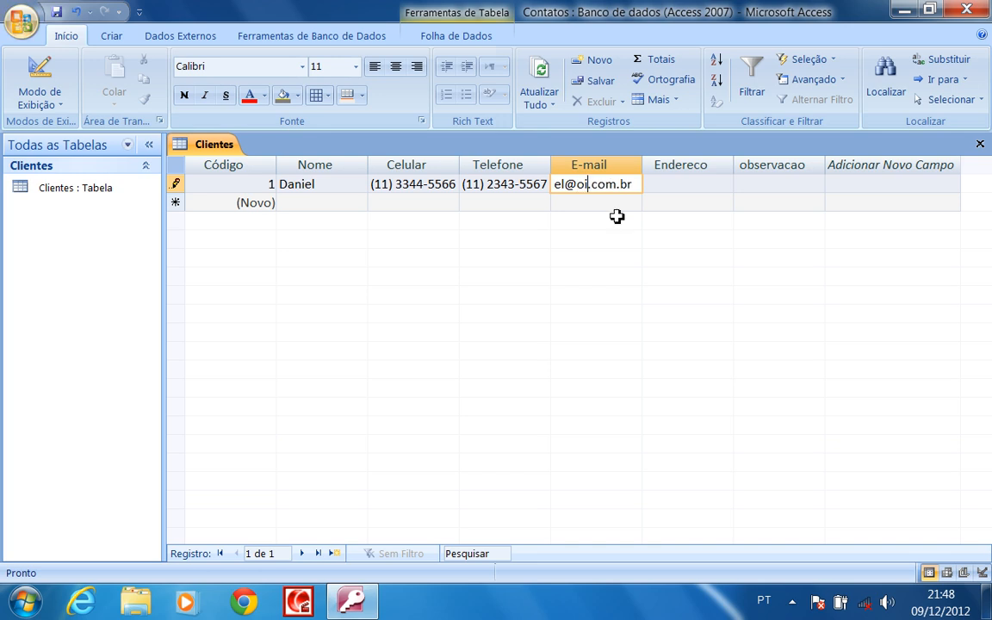
pyautogui.click(695, 189)
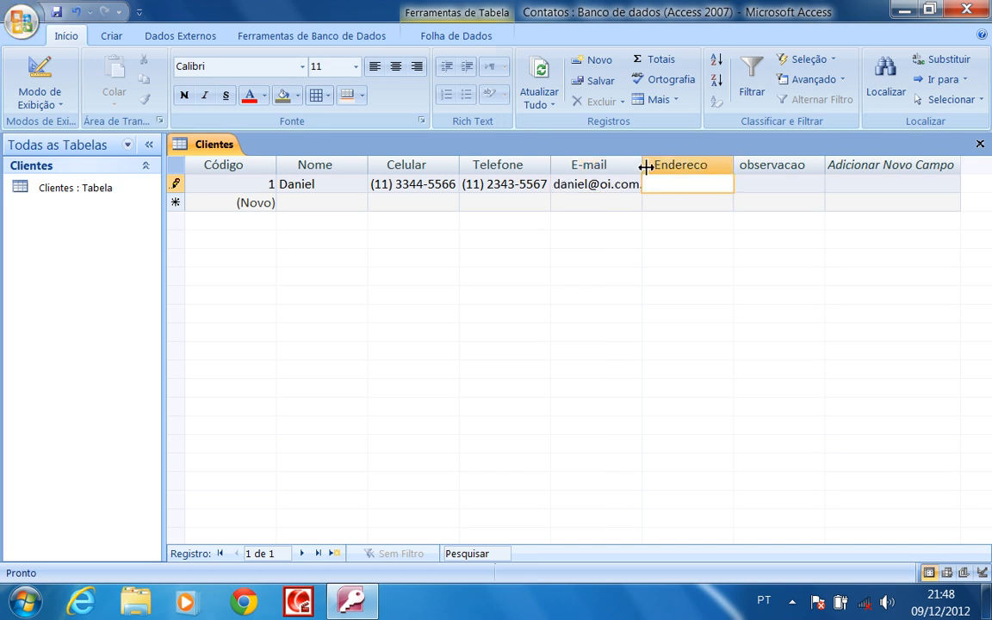
pyautogui.moveTo(644, 166); pyautogui.dragTo(723, 169)
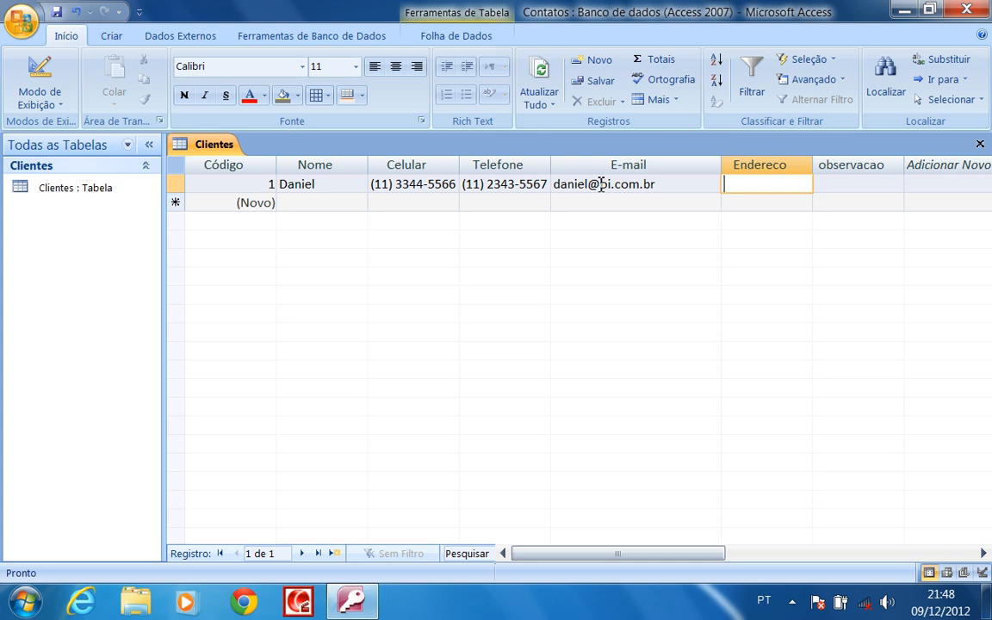
pyautogui.moveTo(598, 184); pyautogui.dragTo(659, 185)
pyautogui.click(767, 184)
pyautogui.moveTo(721, 166); pyautogui.dragTo(685, 169)
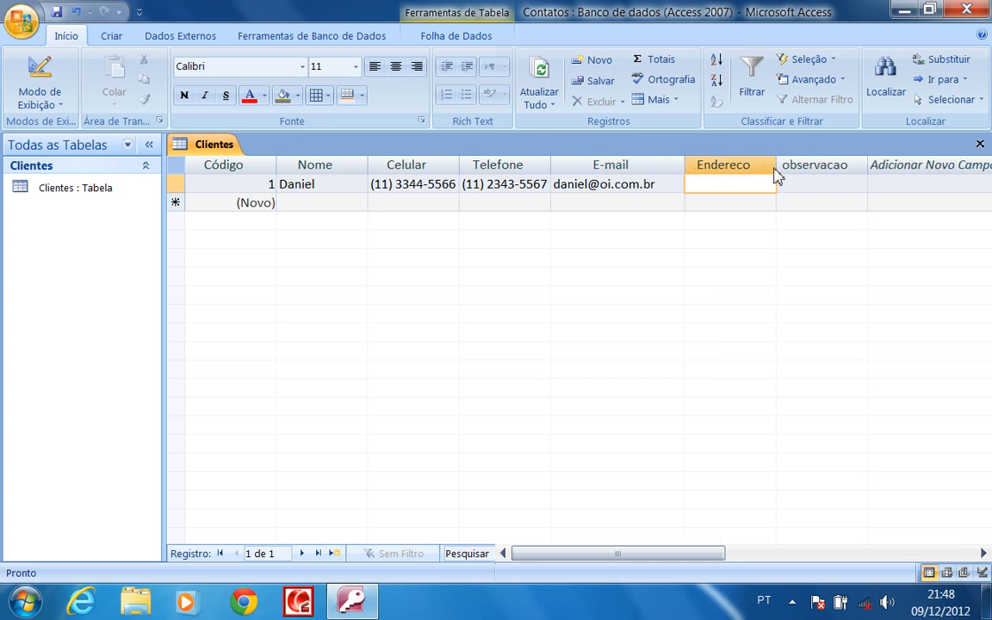
pyautogui.click(769, 165)
pyautogui.click(779, 166)
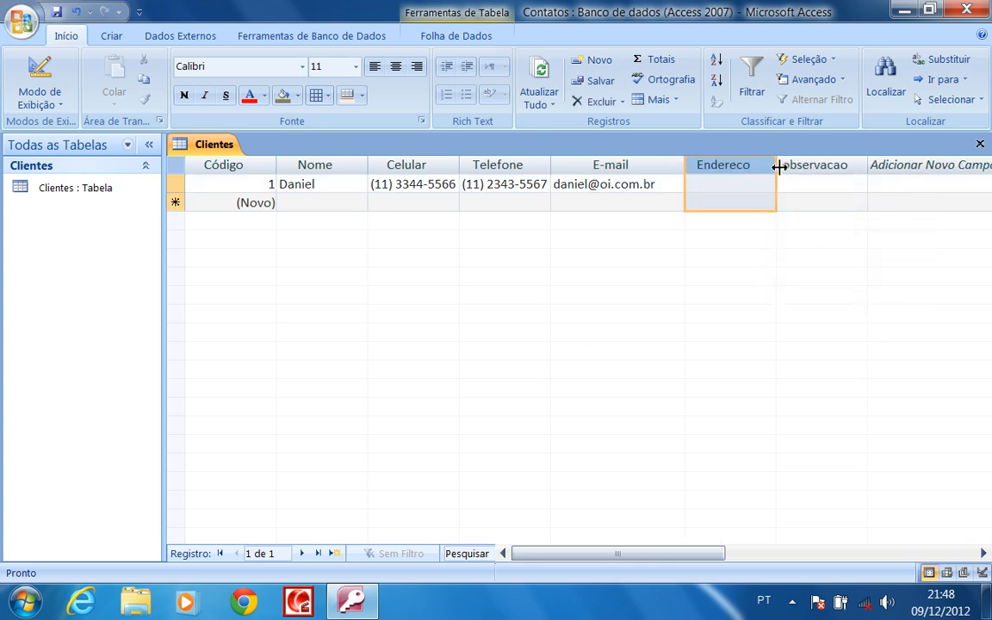
pyautogui.moveTo(777, 163); pyautogui.dragTo(850, 168)
# Enter the first client's street address in Endereco and retry accenting the word 'numero'
pyautogui.click(748, 183)
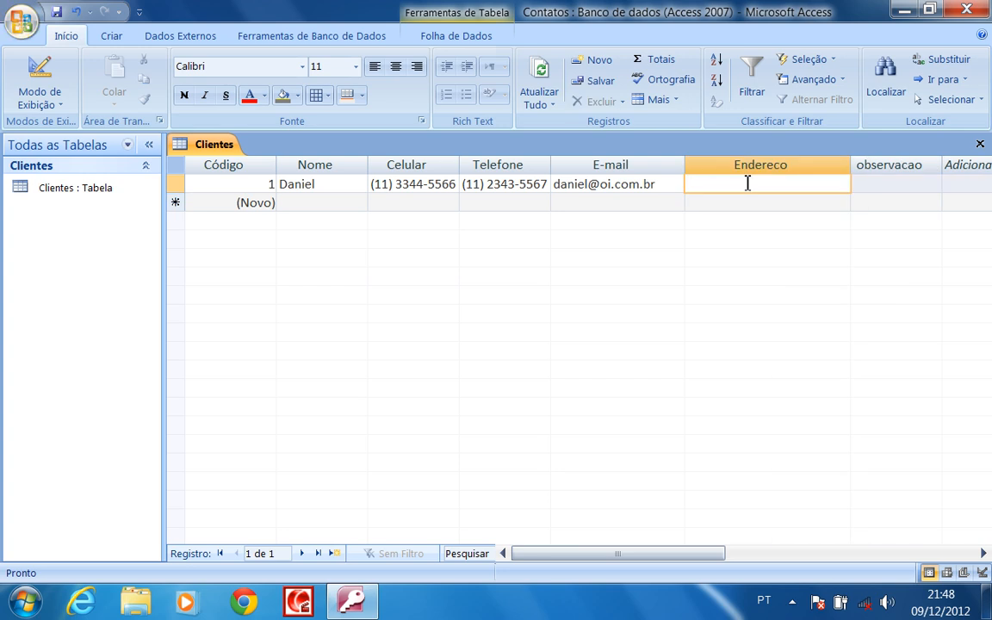
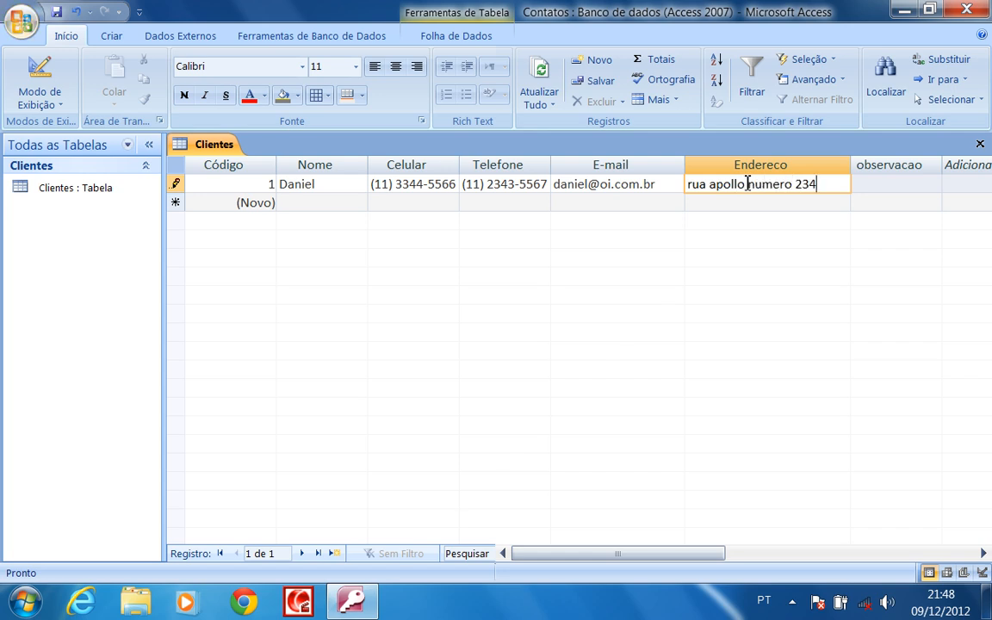
pyautogui.click(822, 206)
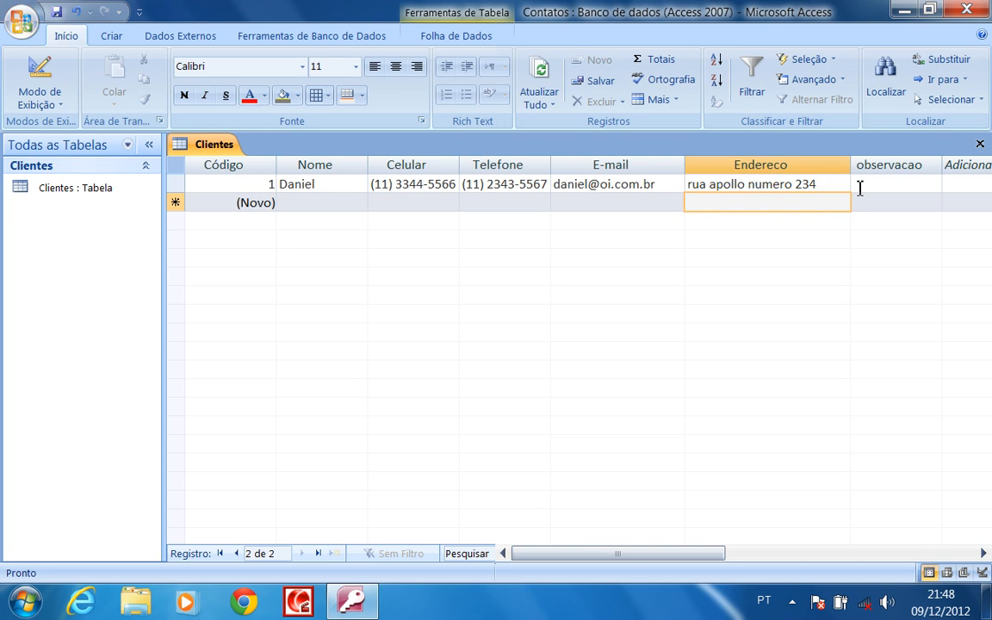
pyautogui.click(803, 185)
pyautogui.click(764, 185)
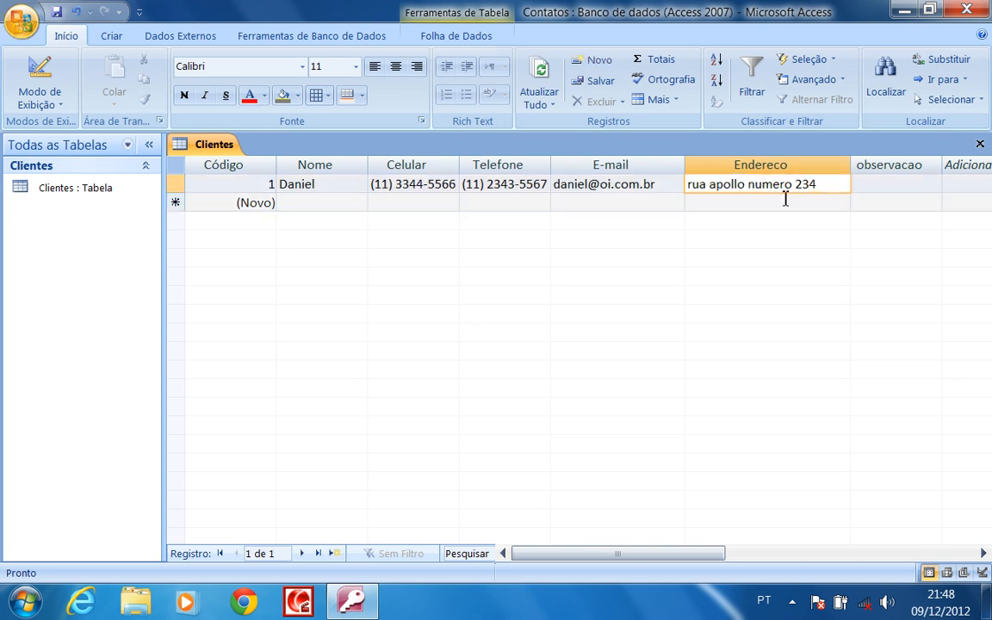
pyautogui.press('BackSpace')
pyautogui.write('~u')
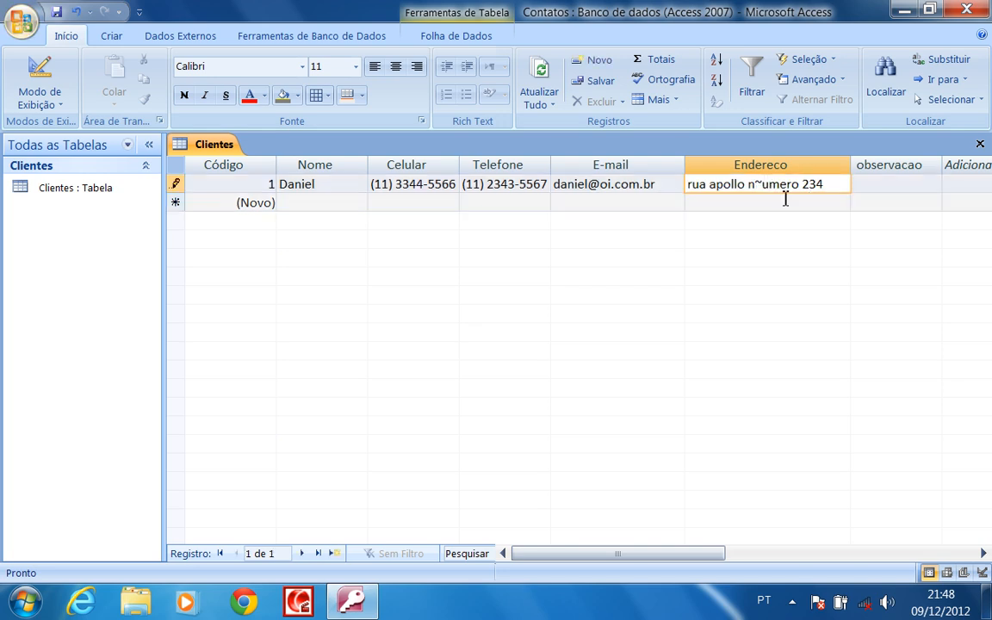
pyautogui.press('BackSpace')
pyautogui.press('BackSpace')
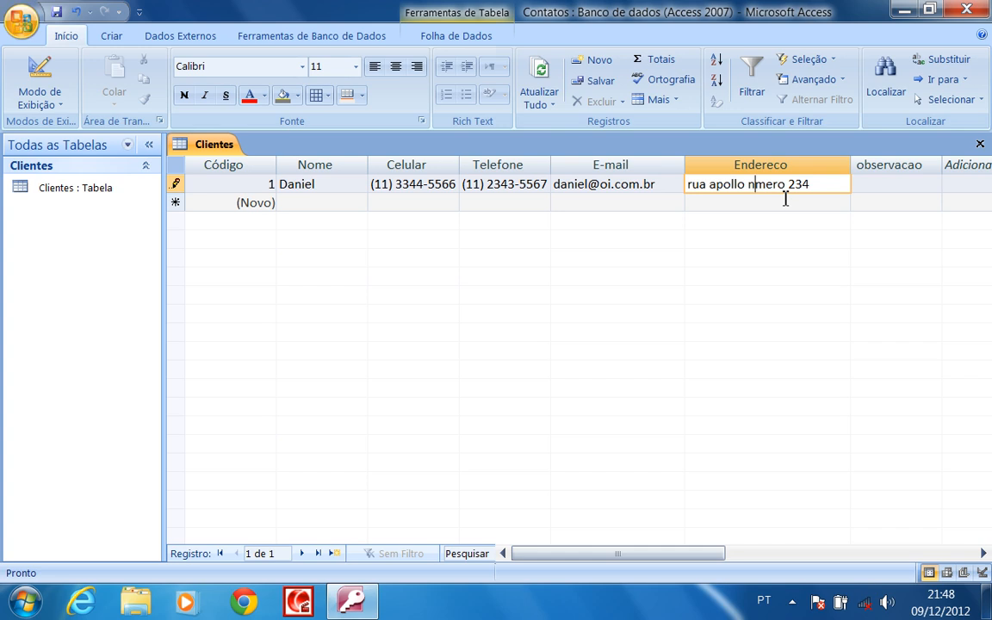
pyautogui.write("'u")
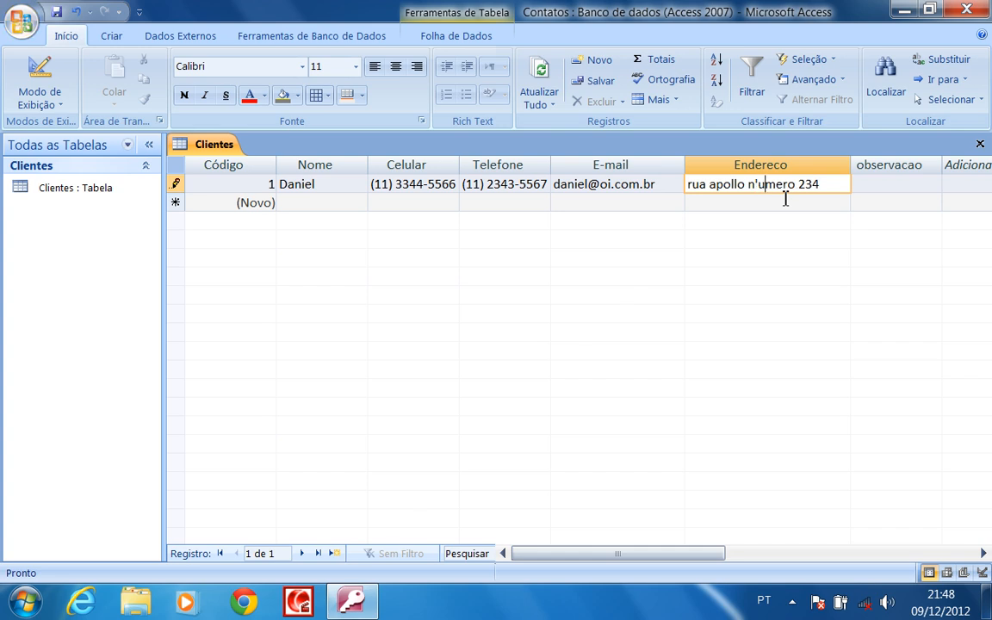
pyautogui.press('BackSpace')
pyautogui.press('BackSpace')
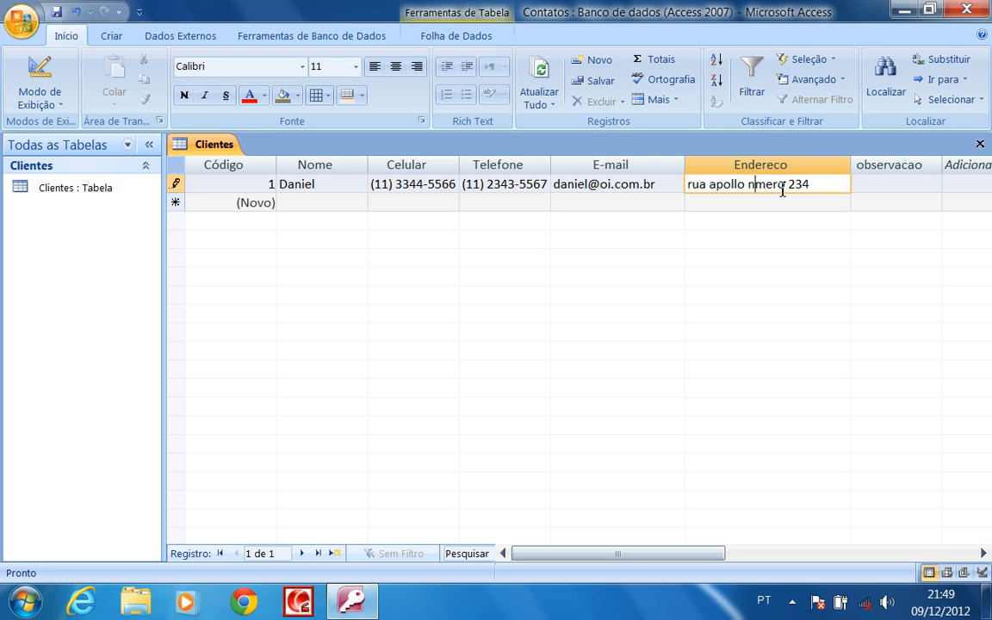
pyautogui.write('u')
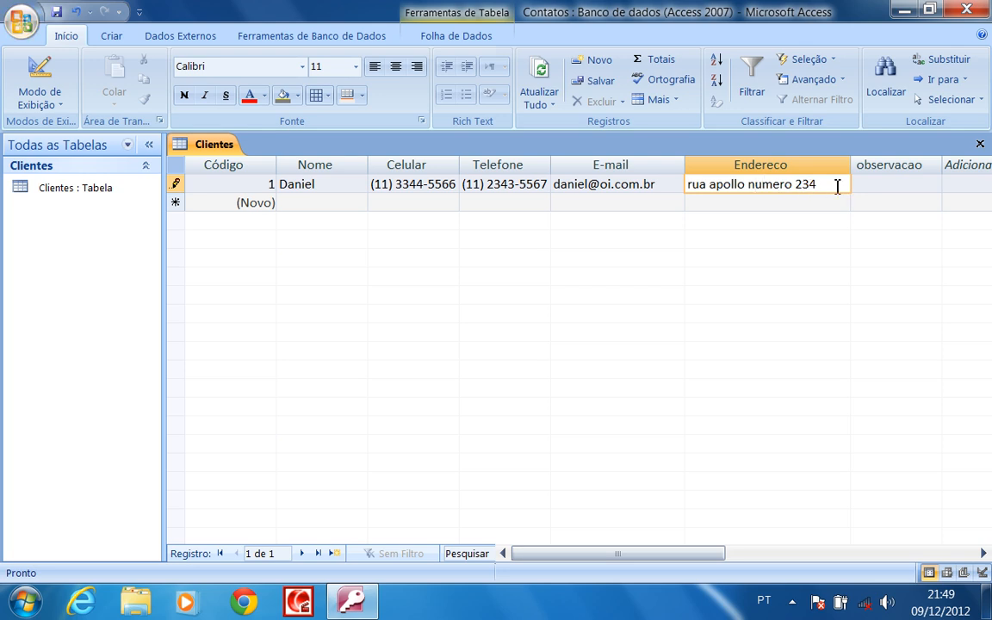
# Add the observacao note 'Cliente que possui bastantaes contatos' and save the record
pyautogui.click(896, 186)
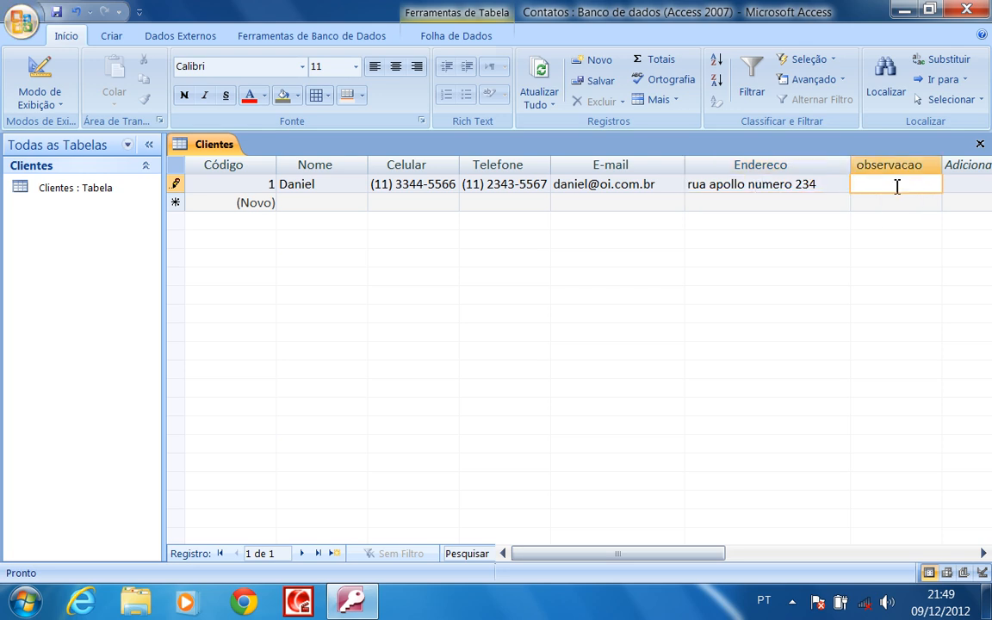
pyautogui.write('Cli')
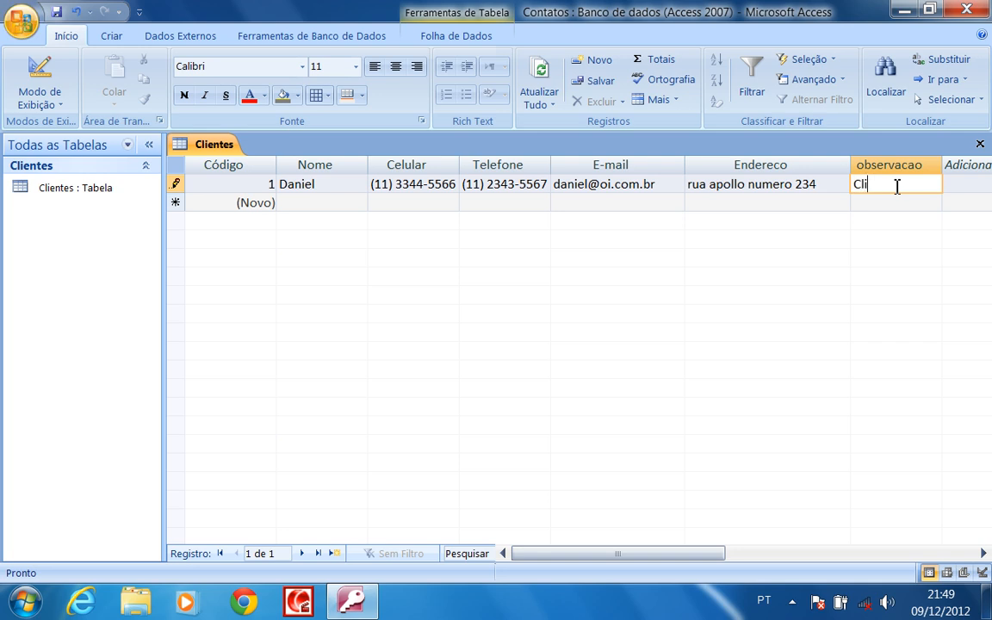
pyautogui.write('ente')
pyautogui.write(' que possui')
pyautogui.write(' bastant')
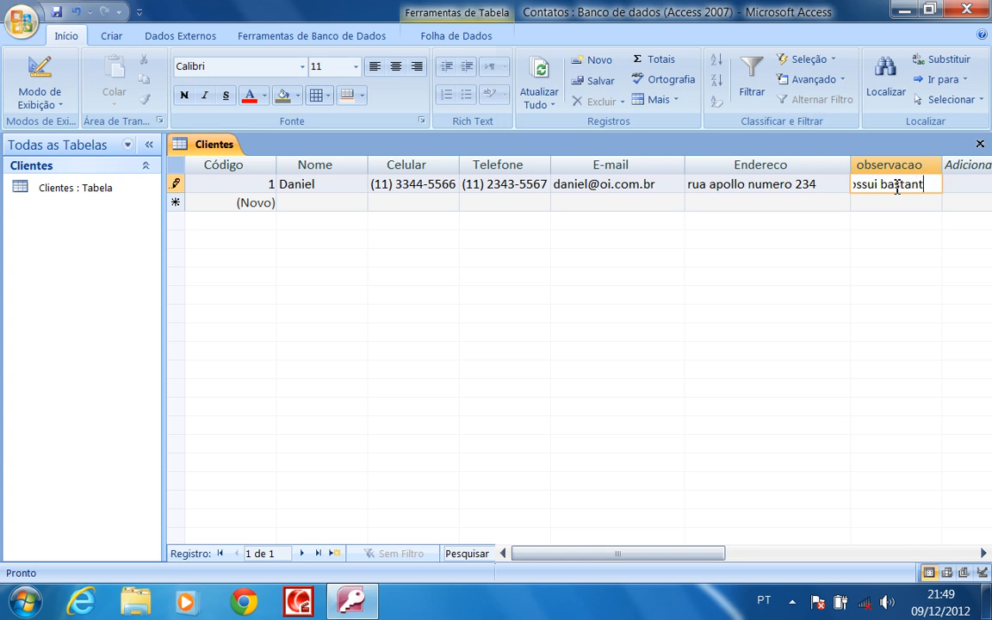
pyautogui.write('aes contatos')
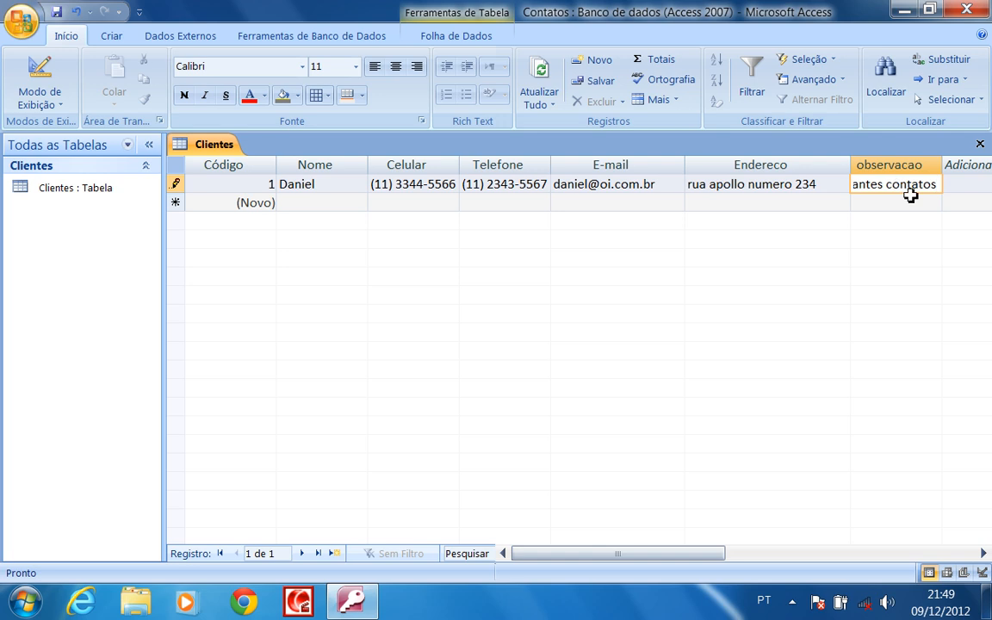
pyautogui.click(910, 203)
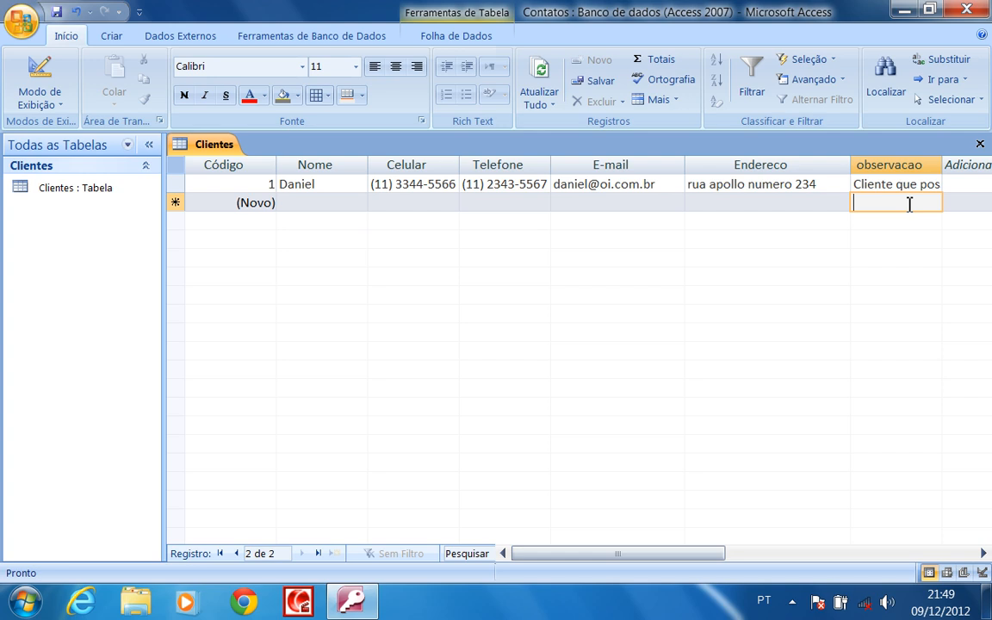
# Narrow the Endereco column, auto-fit observacao, then close the Contatos database
pyautogui.moveTo(849, 172); pyautogui.dragTo(828, 168)
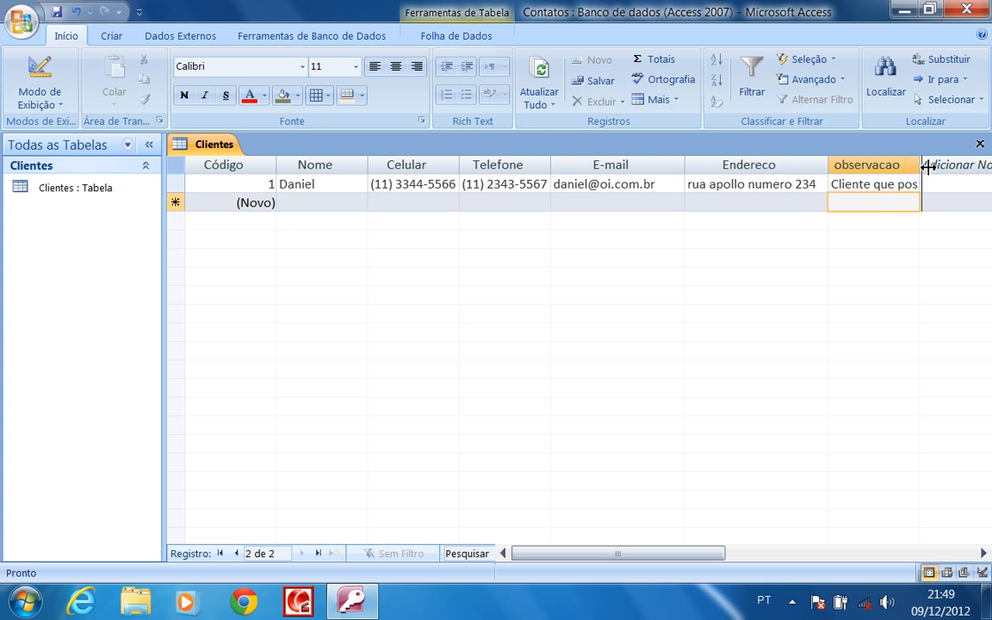
pyautogui.doubleClick(920, 165)
pyautogui.click(922, 185)
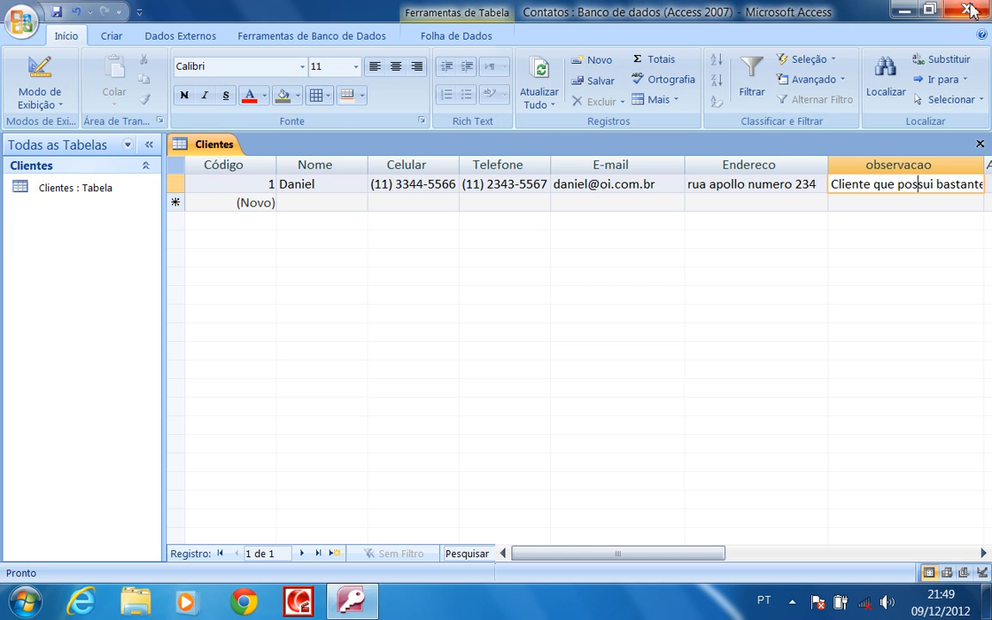
pyautogui.click(968, 11)
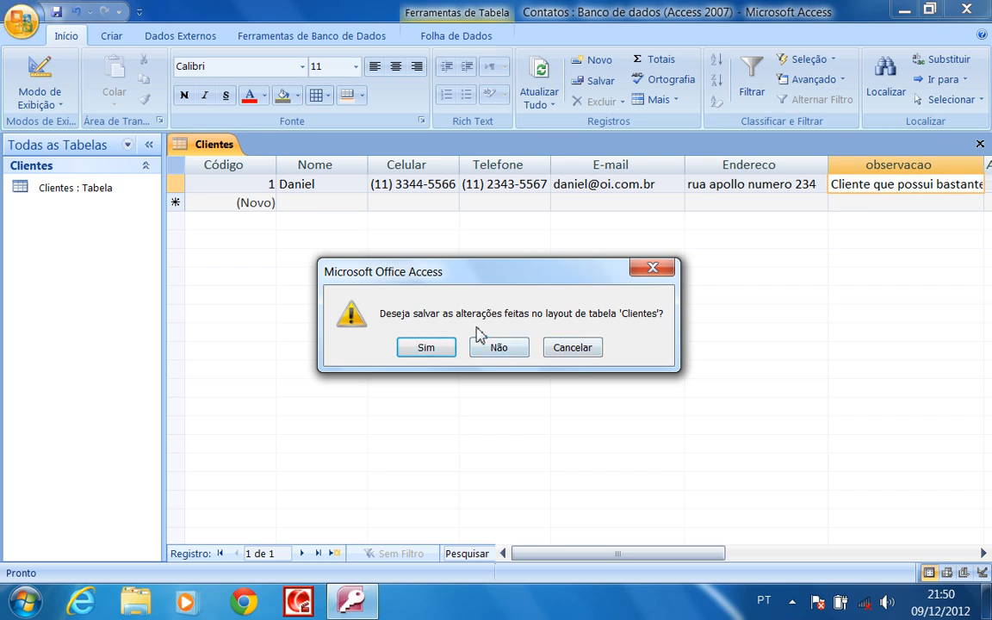
# Save the Clientes layout changes, then reopen Contatos and its Clientes table
pyautogui.click(428, 348)
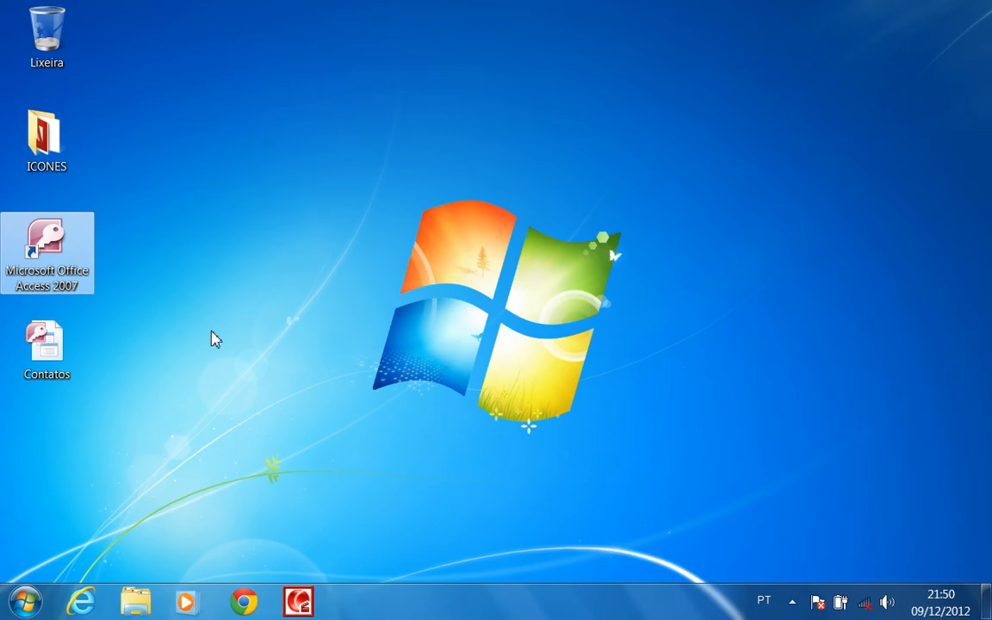
pyautogui.click(219, 339)
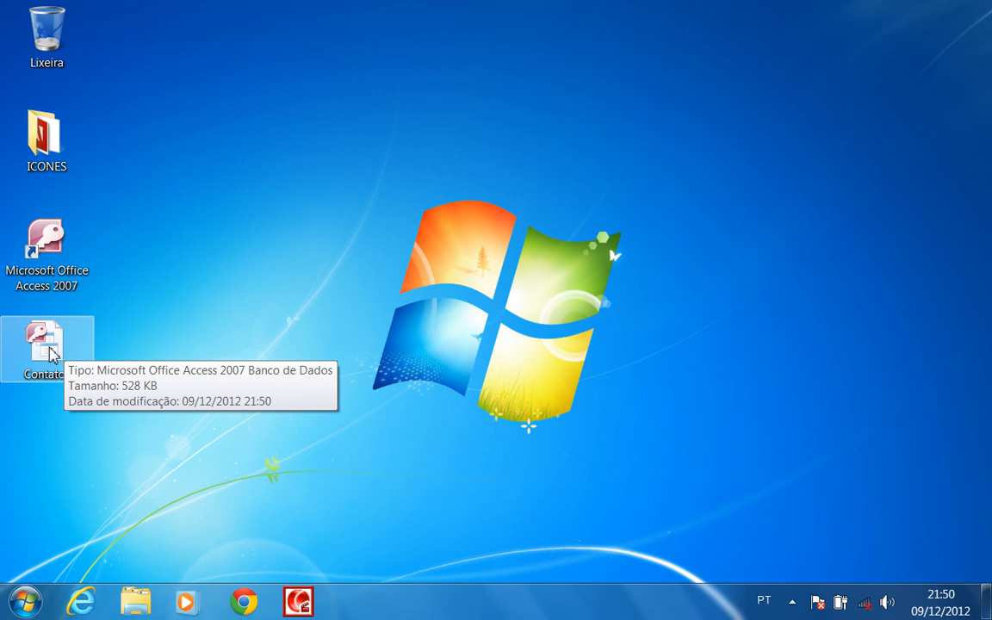
pyautogui.doubleClick(57, 349)
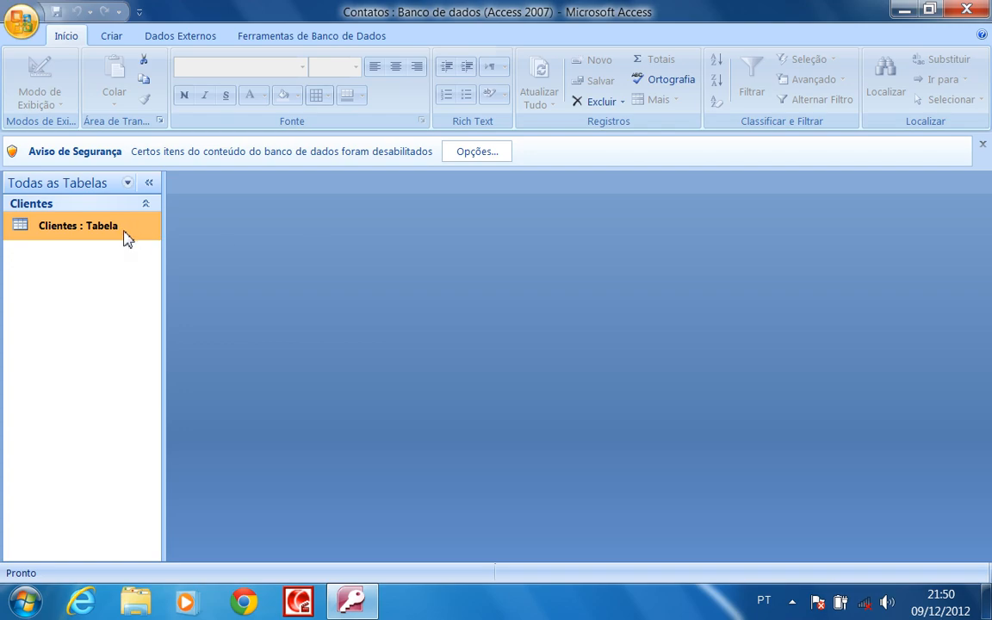
pyautogui.doubleClick(121, 226)
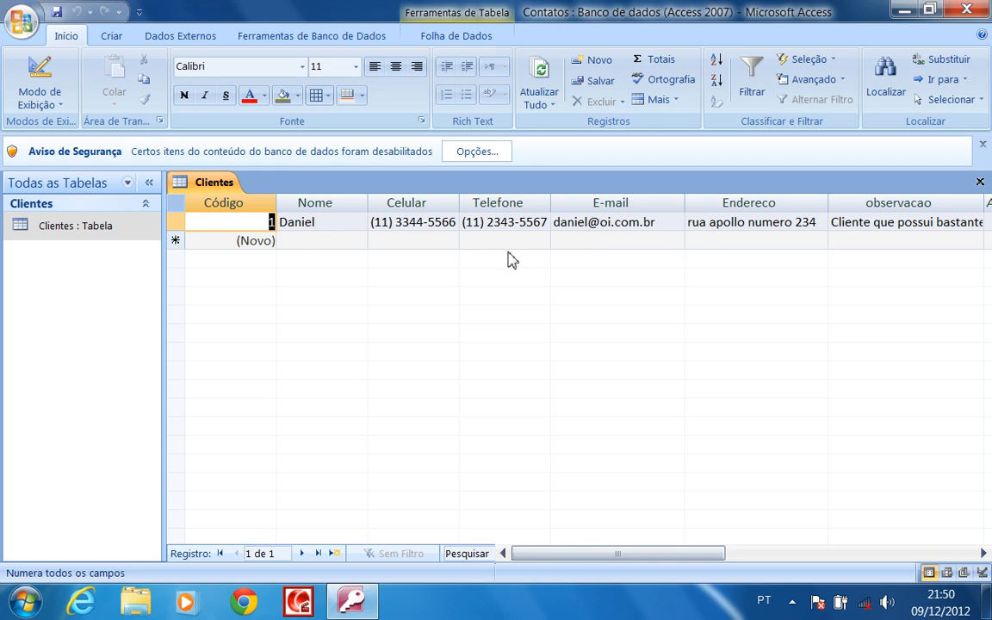
# Close the Clientes table and generate a quick Formulário from it on the Criar tab
pyautogui.click(979, 182)
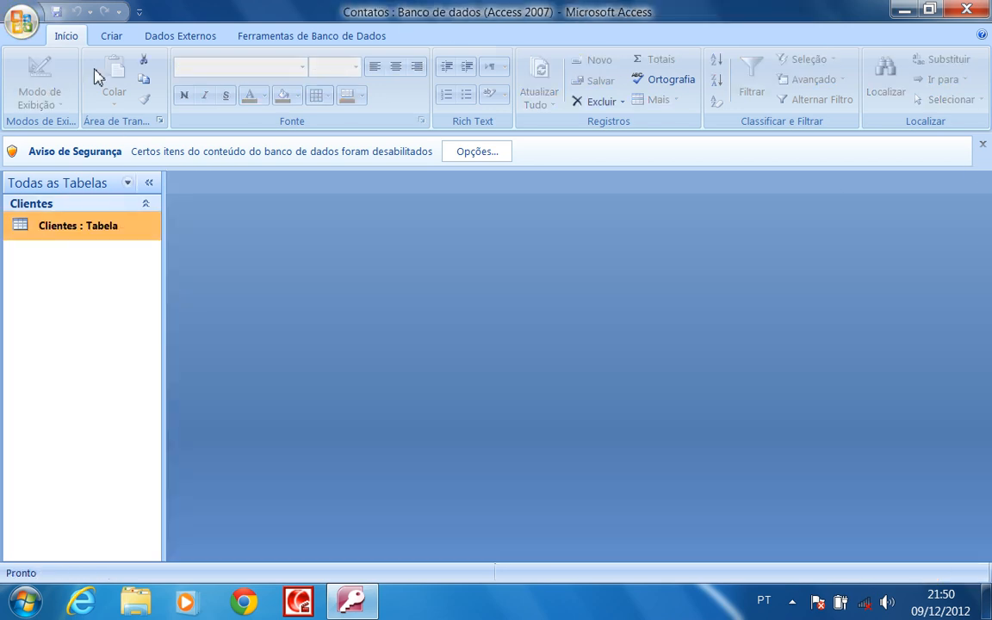
pyautogui.click(112, 39)
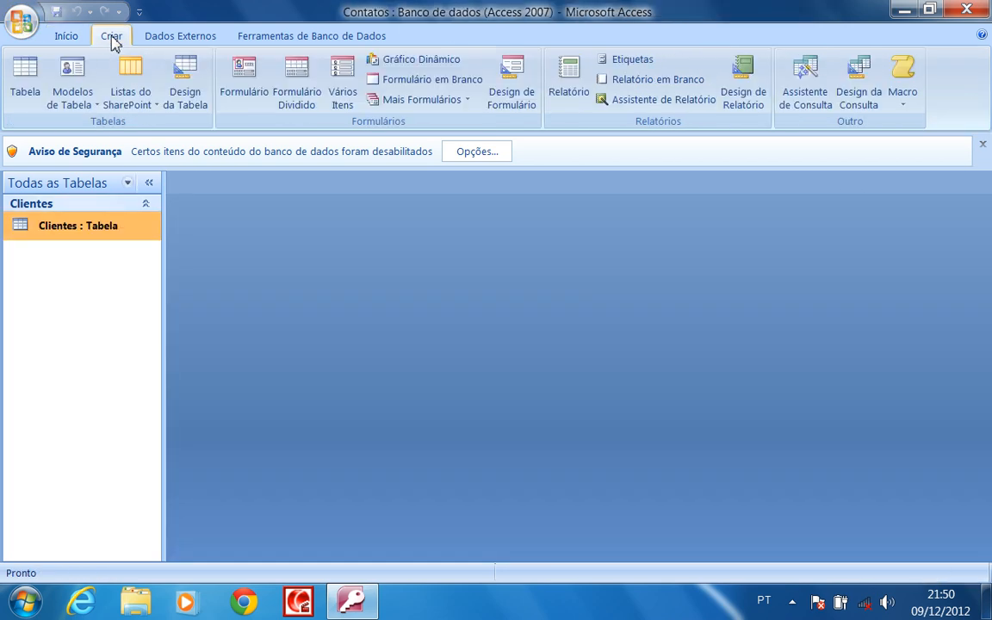
pyautogui.click(254, 93)
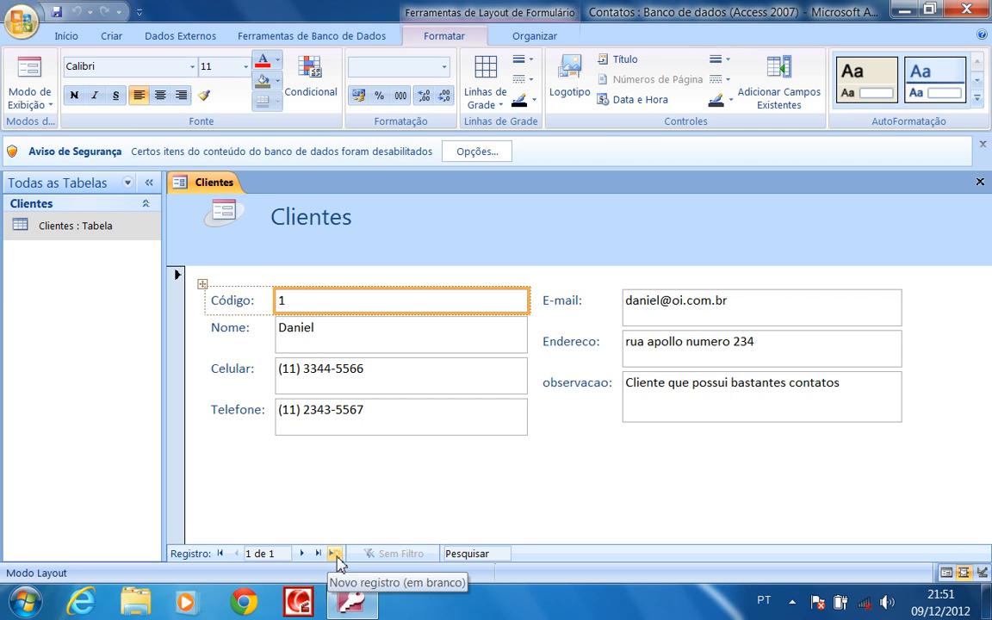
# Go to a new blank record in the form and select the Nome and Celular boxes
pyautogui.click(335, 553)
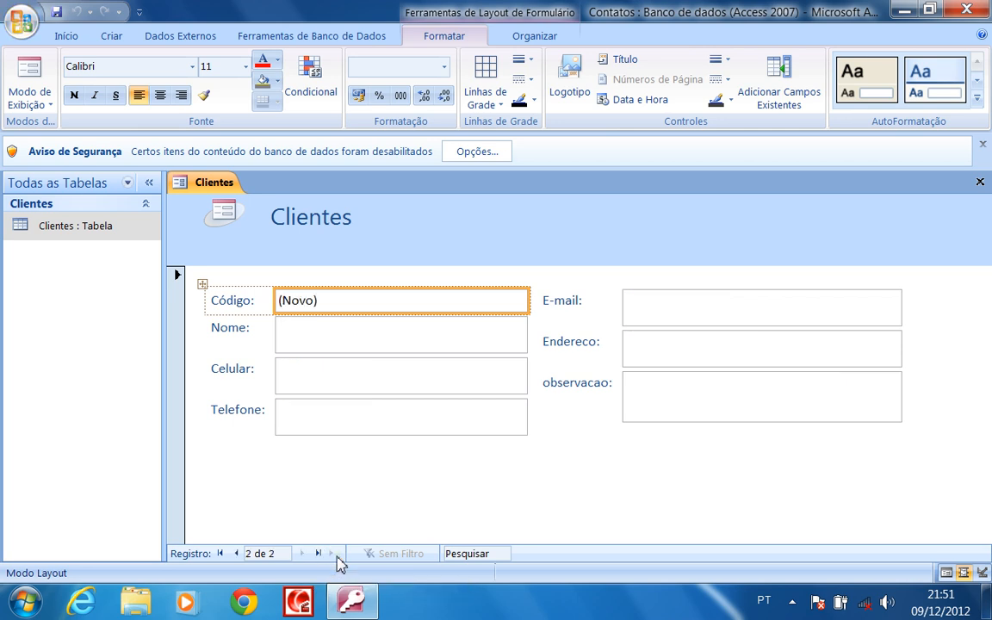
pyautogui.click(323, 336)
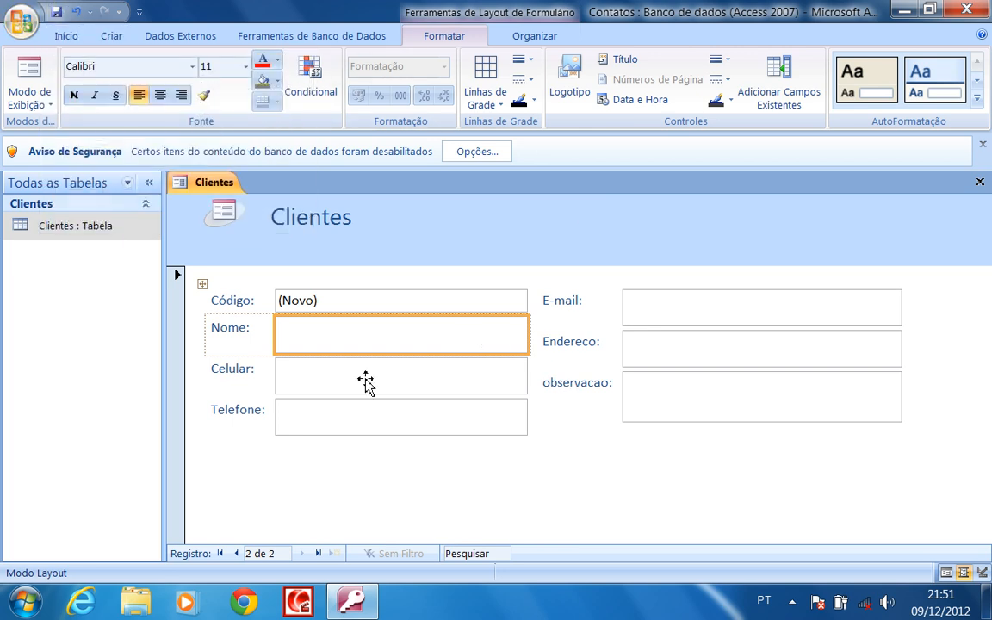
pyautogui.click(335, 379)
pyautogui.click(326, 340)
# Save the form as Clientes, close it, and reopen it from the navigation pane
pyautogui.click(55, 12)
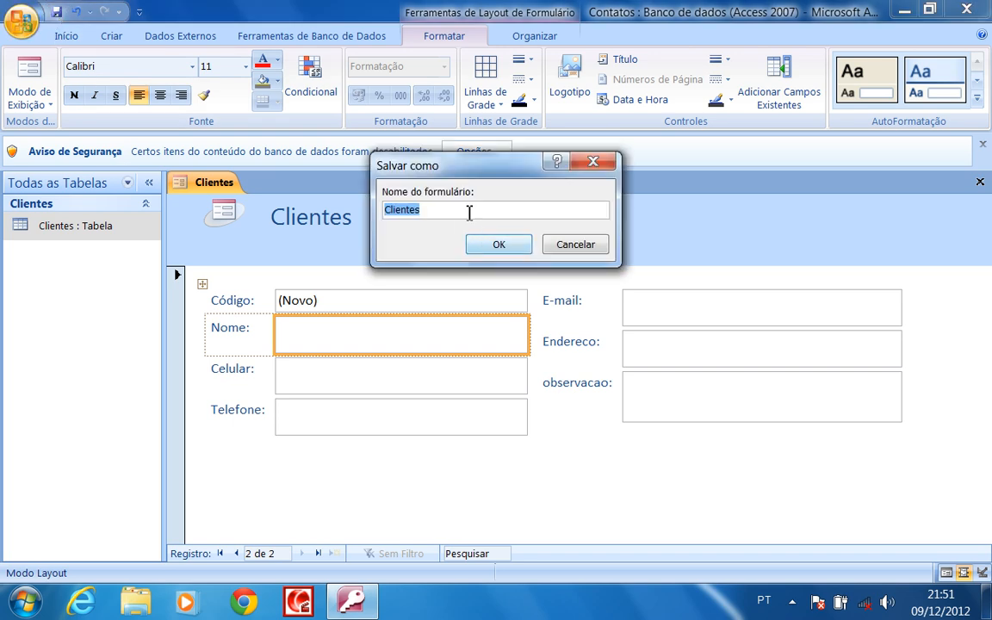
pyautogui.click(527, 212)
pyautogui.click(497, 245)
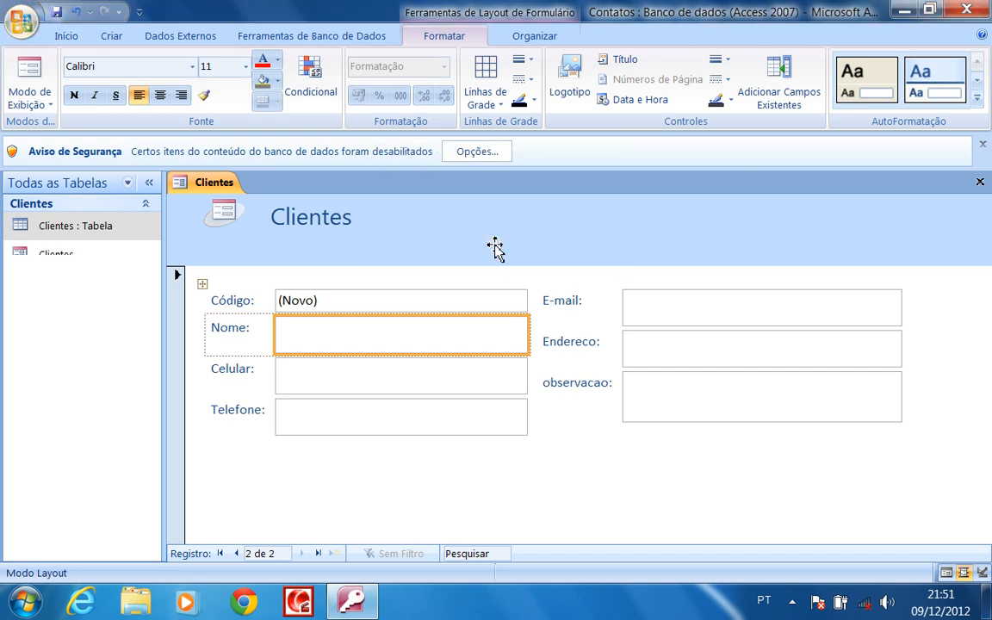
pyautogui.click(66, 256)
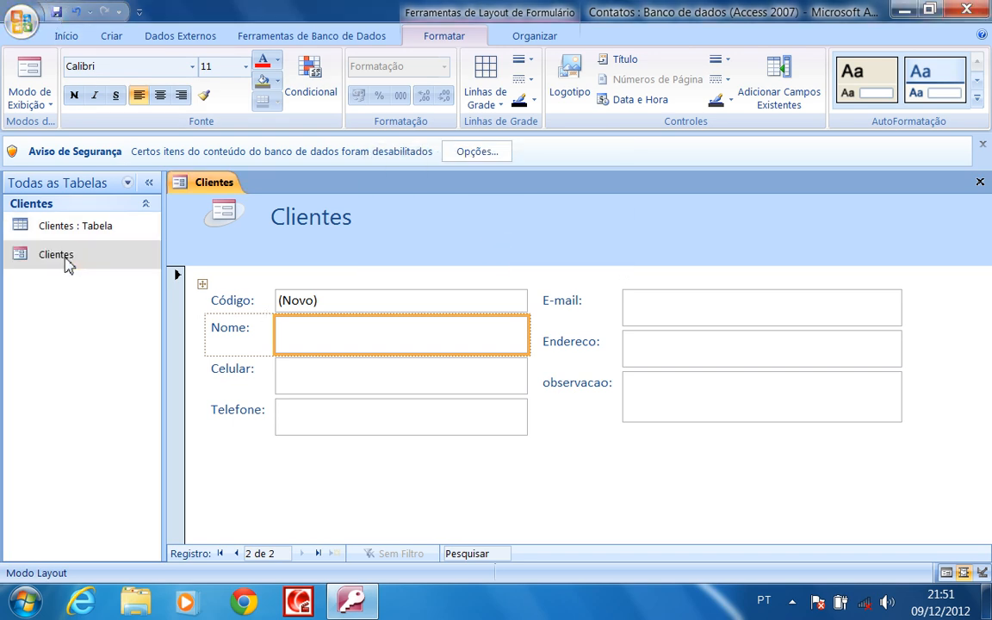
pyautogui.click(986, 186)
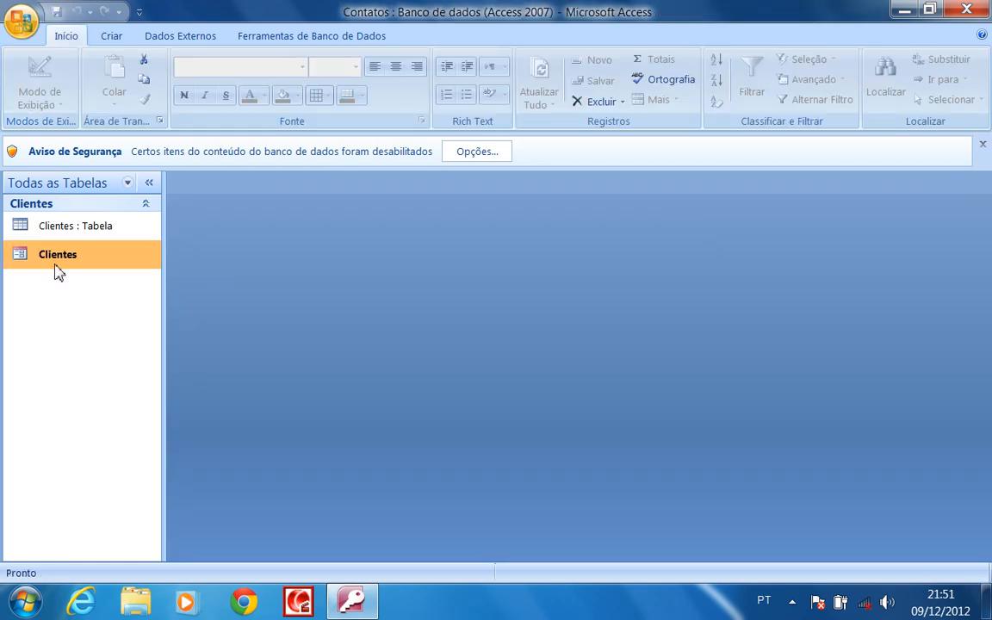
pyautogui.doubleClick(42, 254)
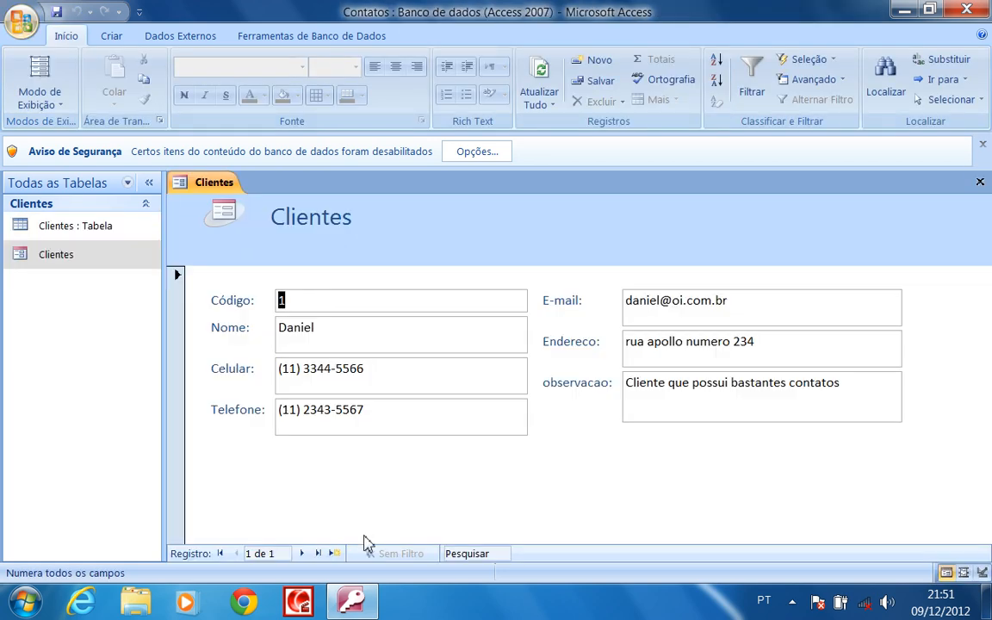
# Start a new record and enter the second client's name, mobile and landline numbers
pyautogui.click(303, 555)
pyautogui.click(332, 332)
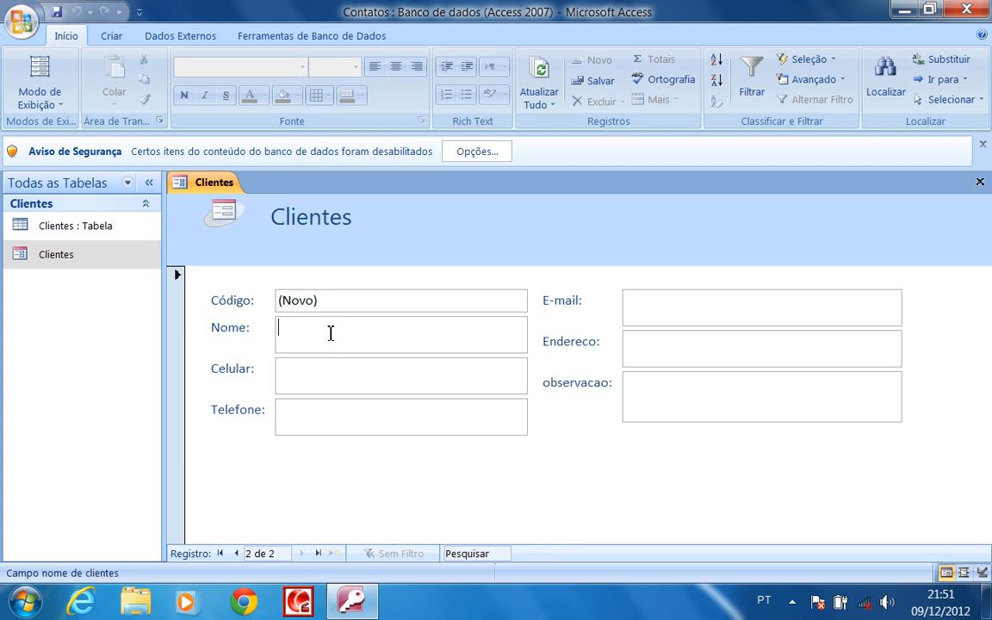
pyautogui.write('Andre')
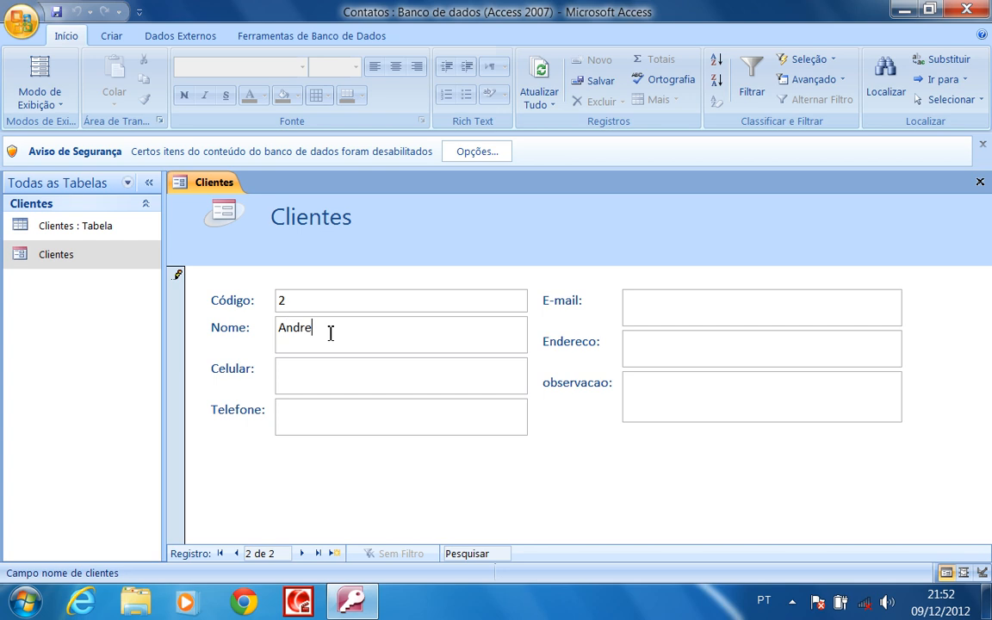
pyautogui.click(325, 371)
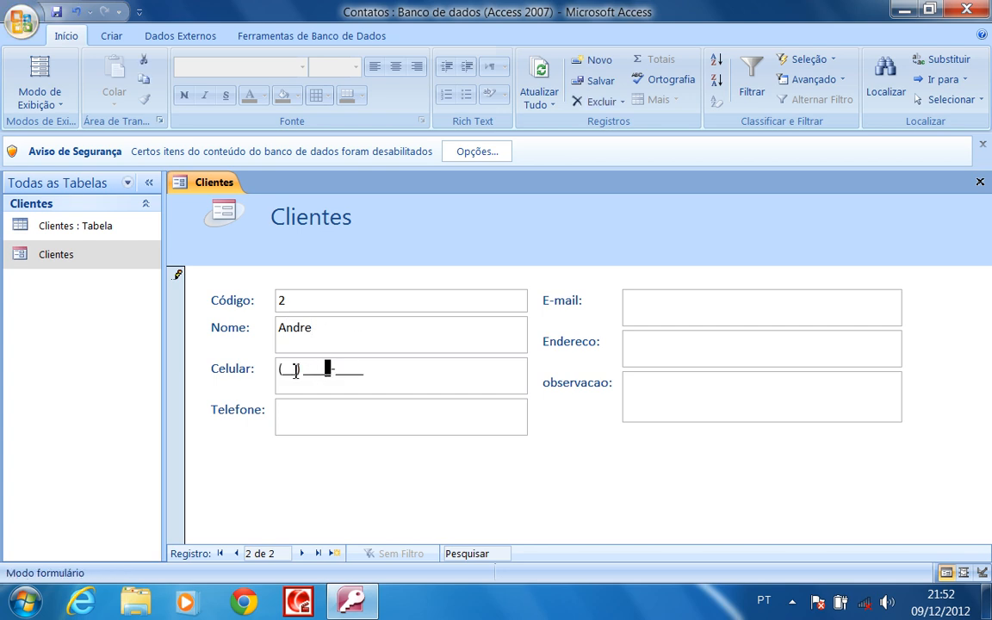
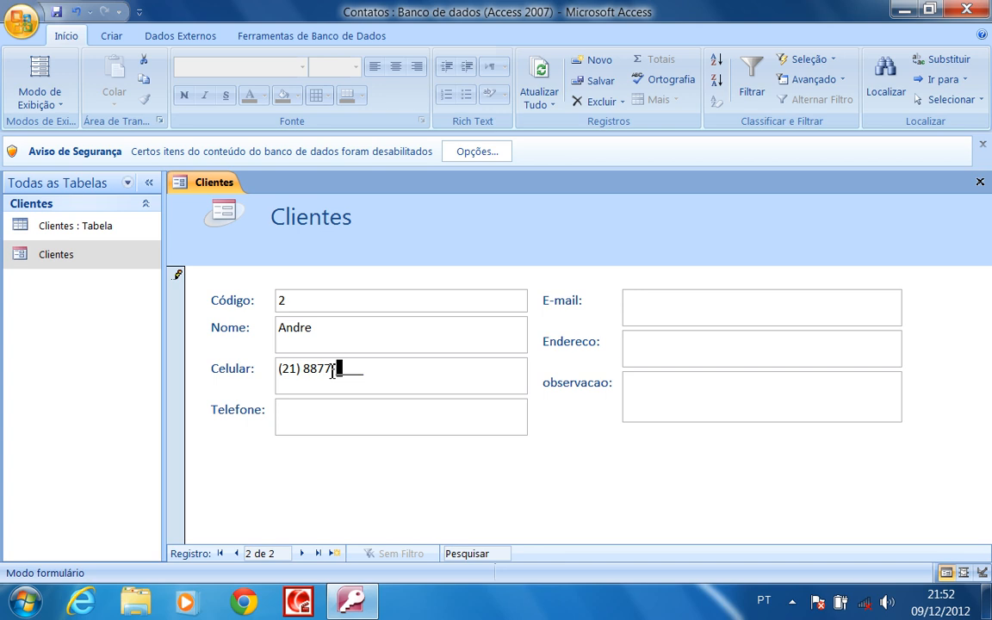
pyautogui.click(321, 418)
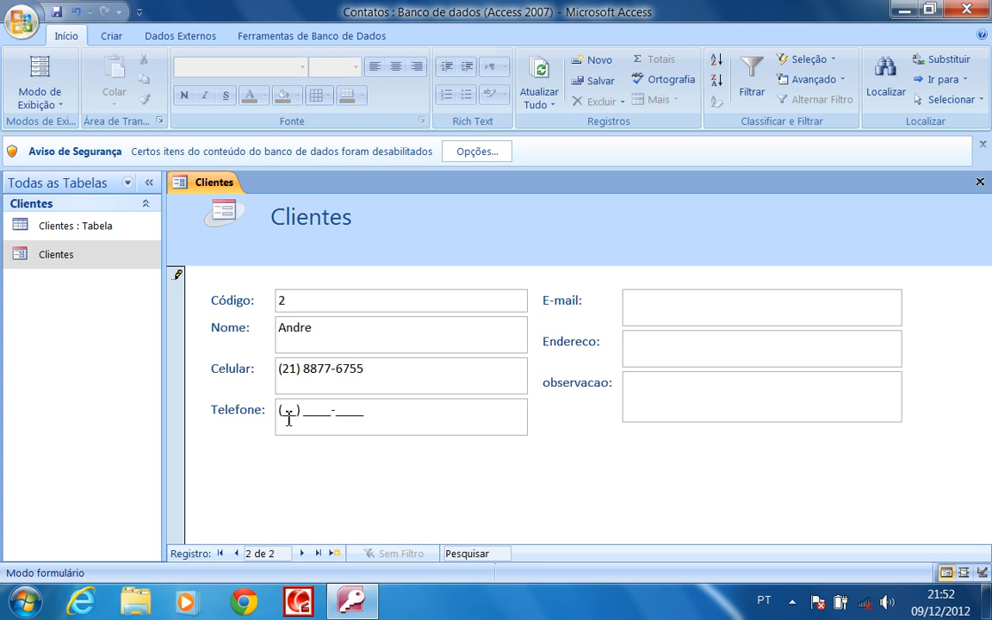
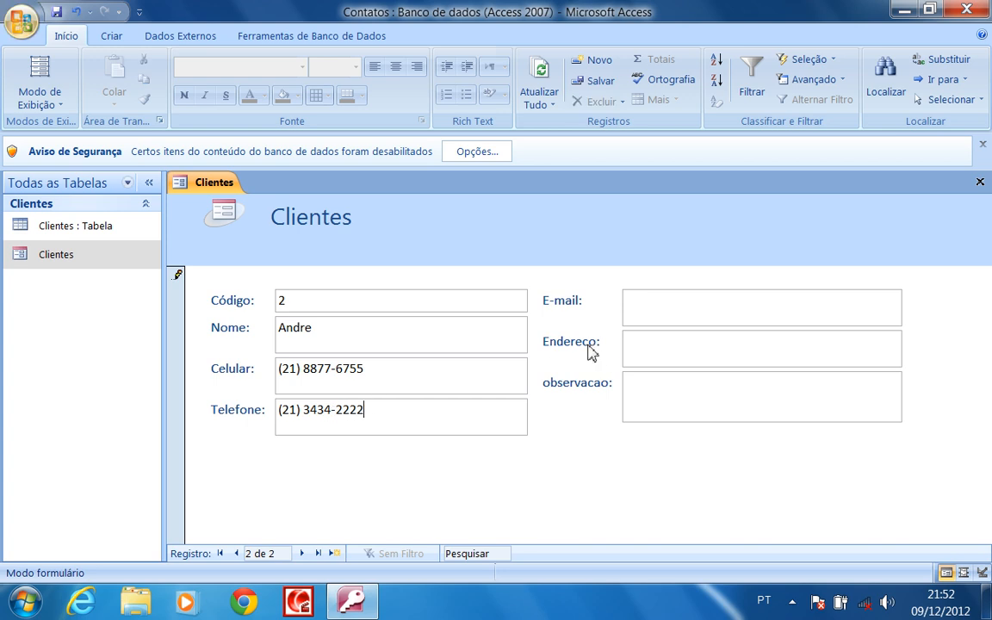
# Enter the second client's e-mail, address and note 'Cliente que possui bastante dinheiro e que conhece muita gente'
pyautogui.click(663, 305)
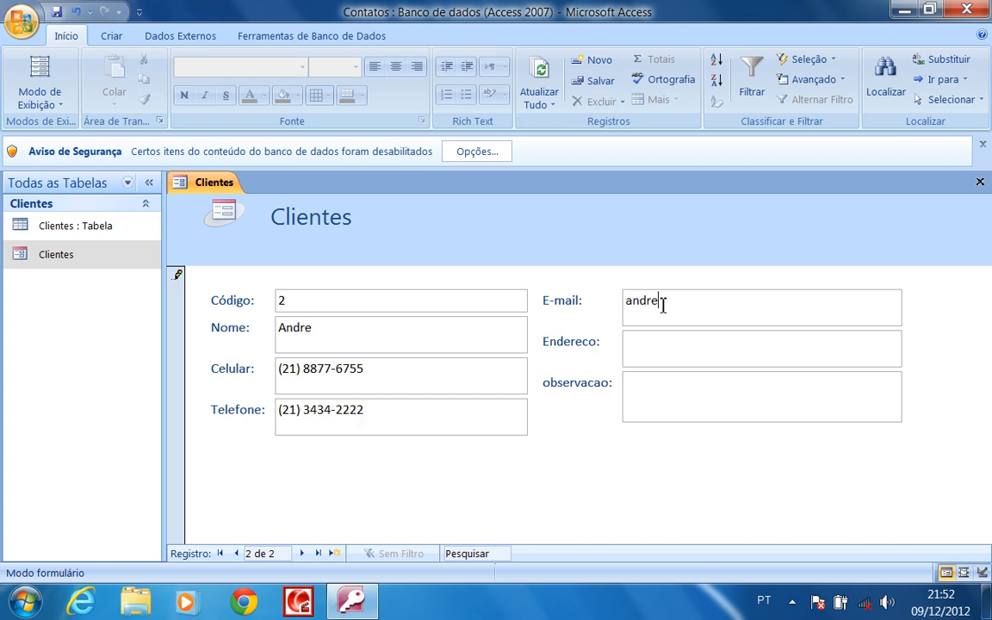
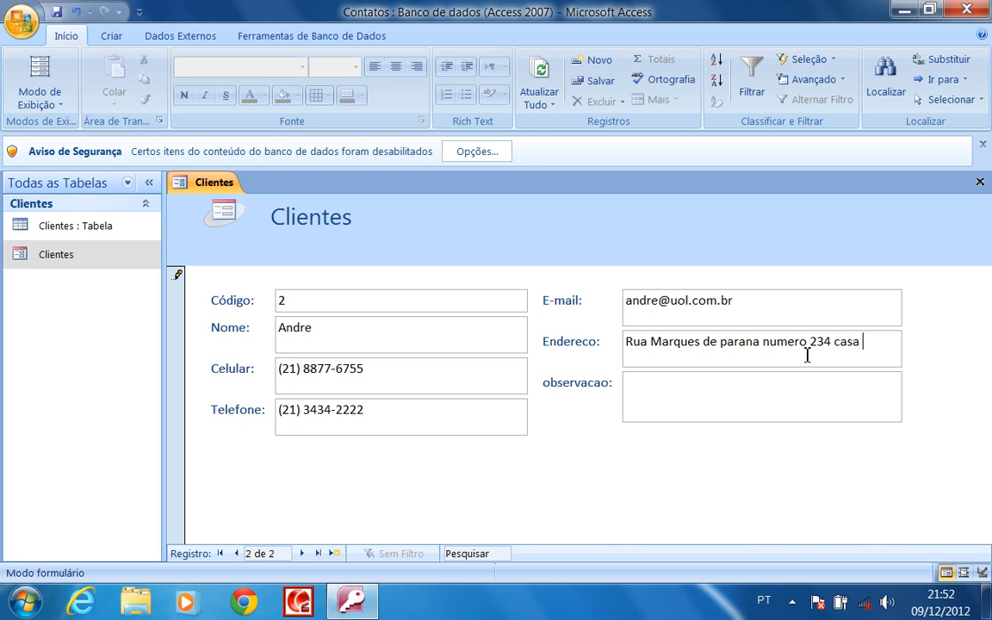
pyautogui.click(704, 389)
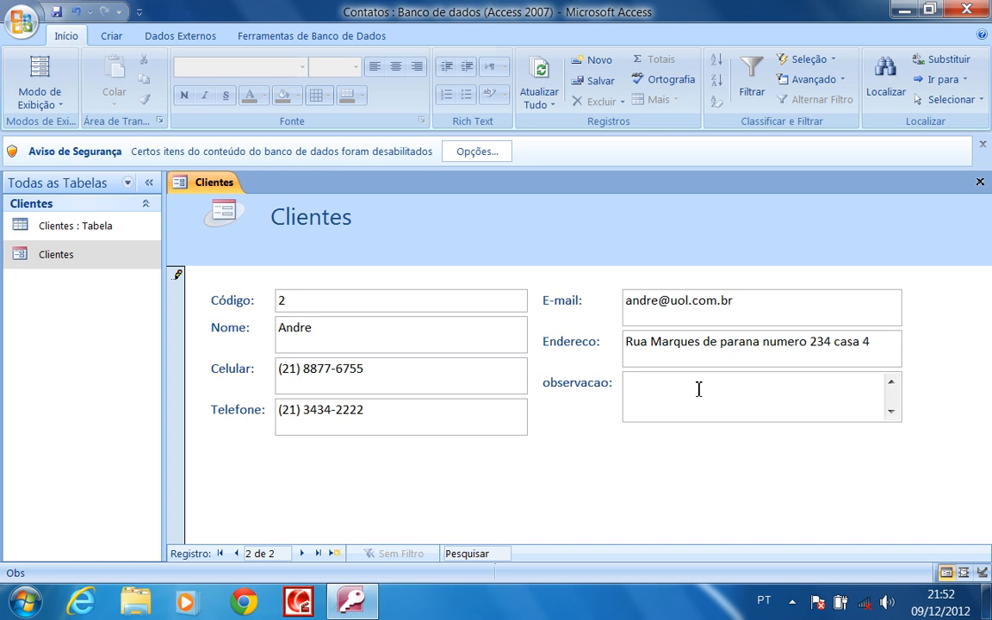
pyautogui.write('Clie')
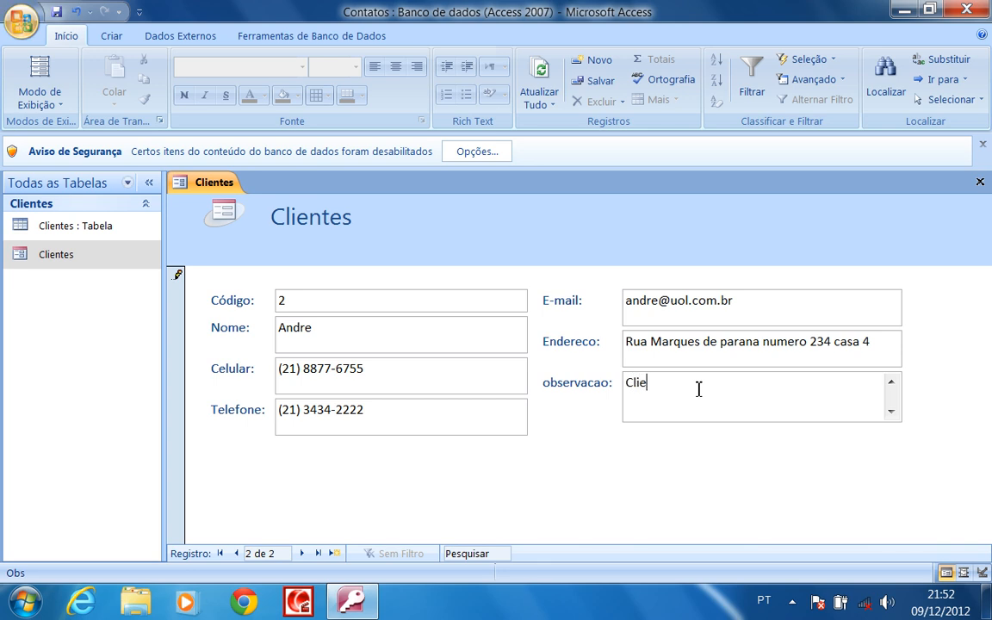
pyautogui.write('nte que pos')
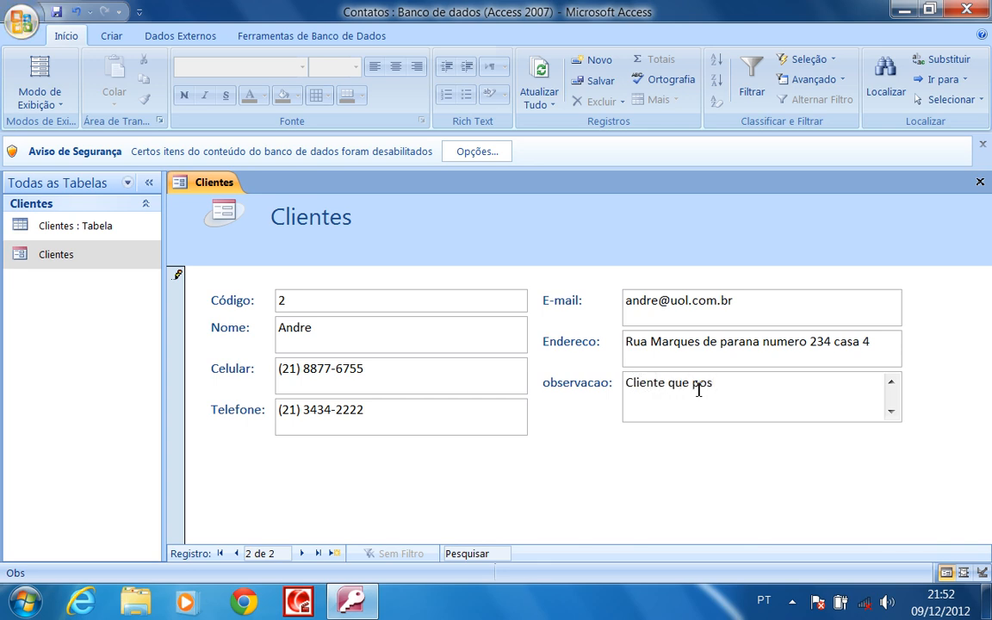
pyautogui.write('sui bastante dinheiro')
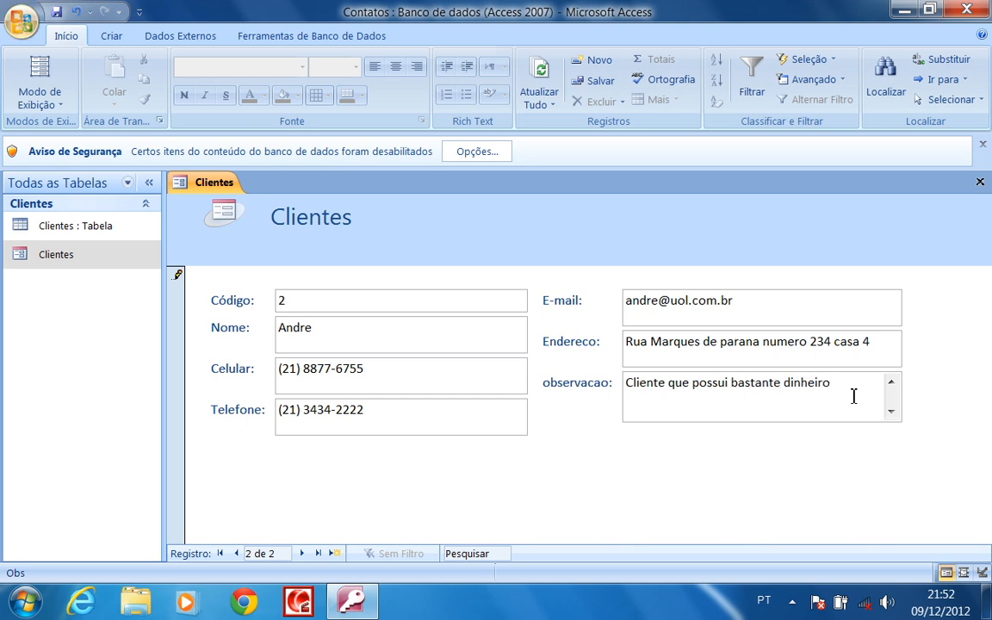
pyautogui.write(' e que conhec')
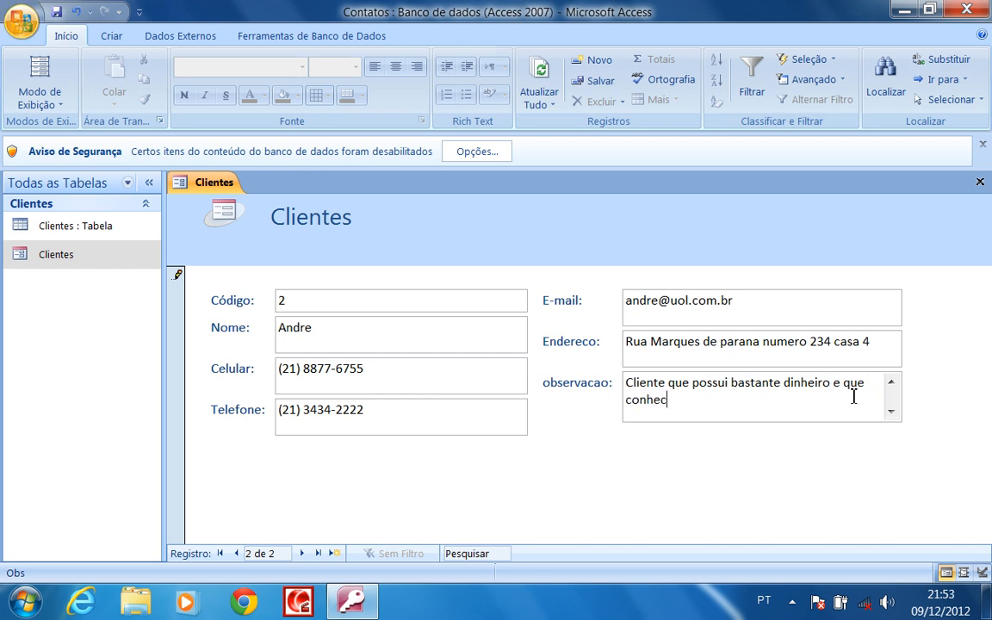
pyautogui.write('e muita ghen')
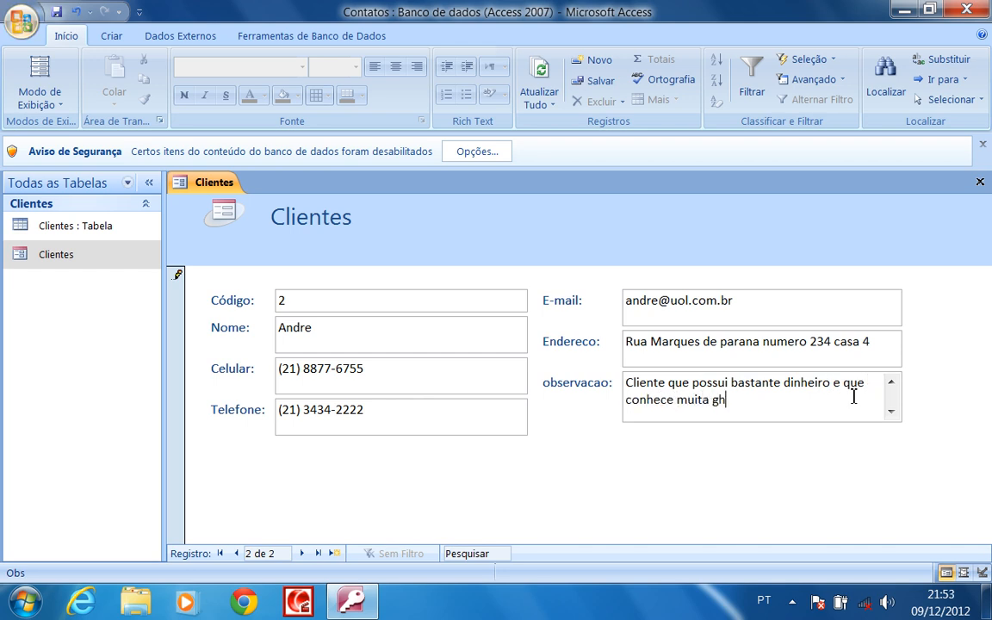
pyautogui.press('BackSpace')
pyautogui.press('BackSpace')
pyautogui.press('BackSpace')
pyautogui.write('ente')
pyautogui.click(301, 554)
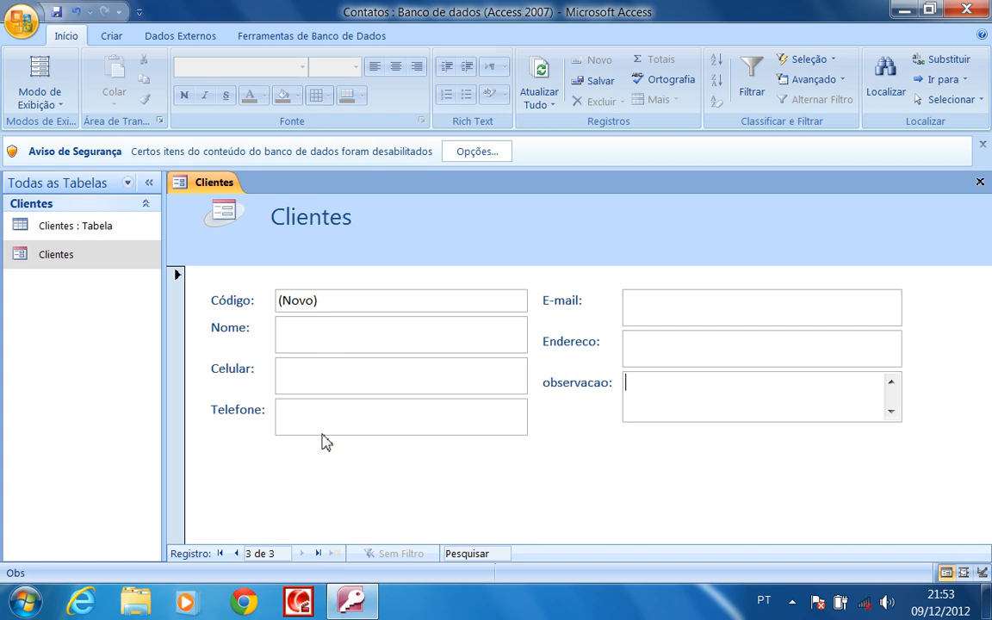
# Enter the third client's name, mobile and landline numbers
pyautogui.click(342, 335)
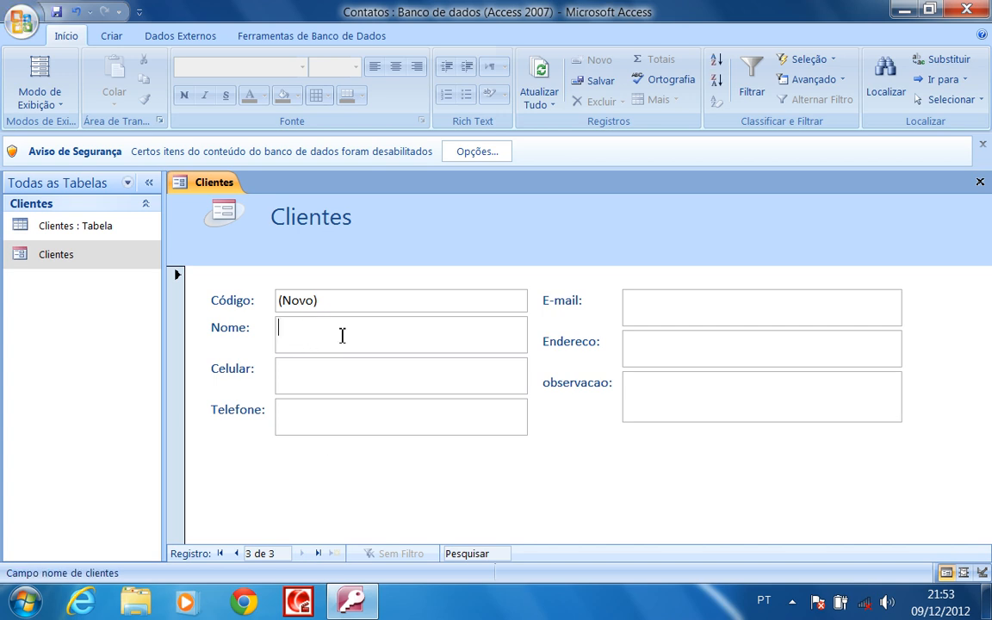
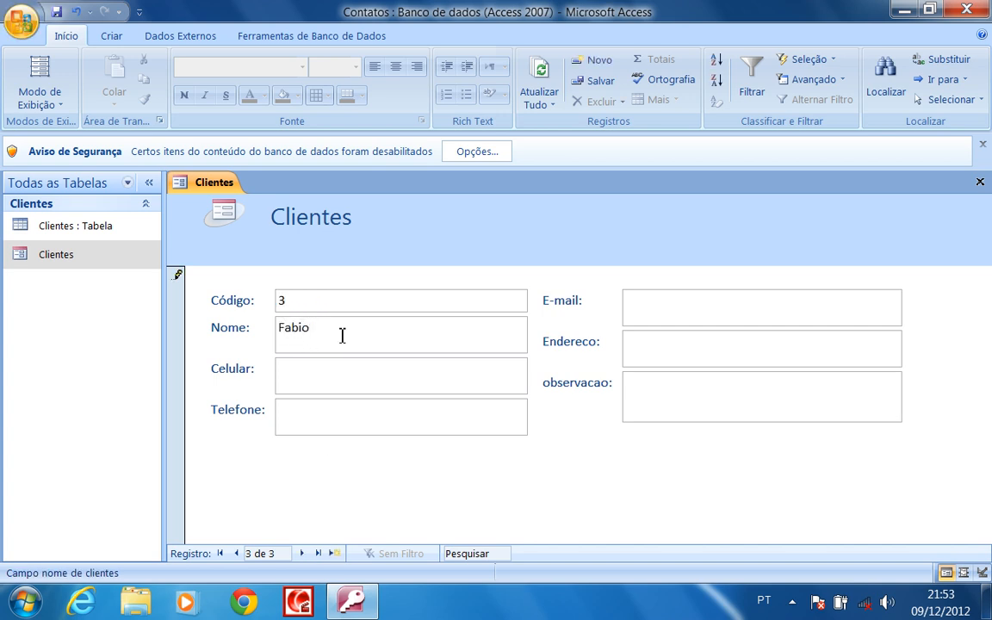
pyautogui.click(348, 372)
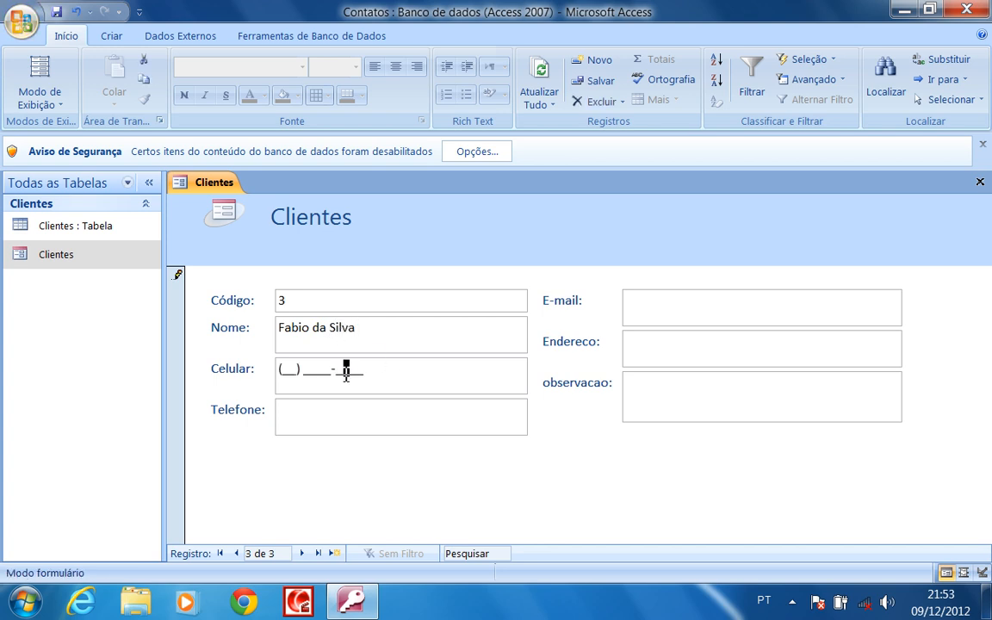
pyautogui.click(279, 375)
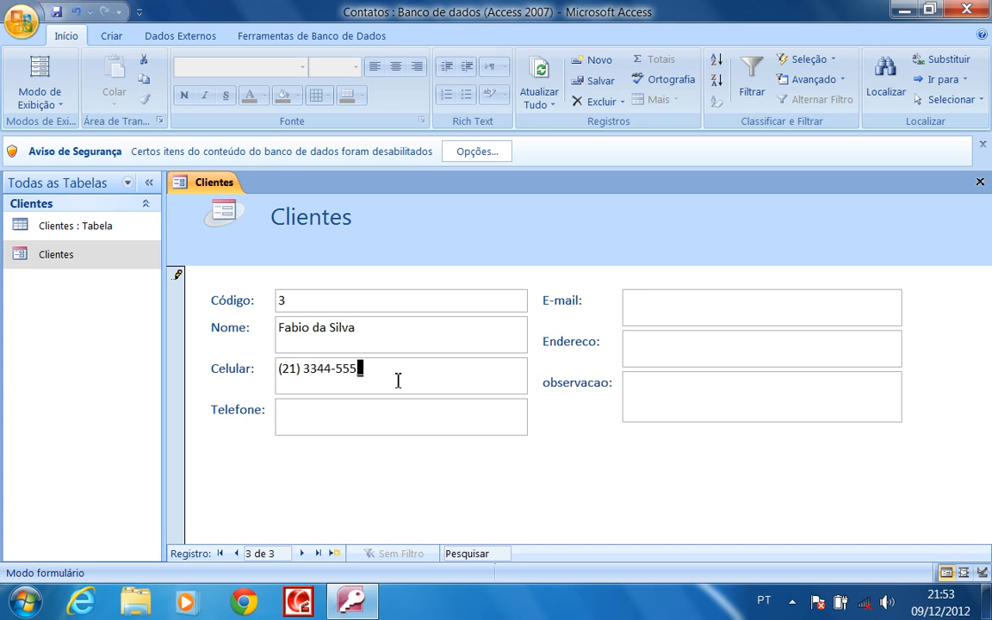
pyautogui.press('Tab')
pyautogui.click(286, 419)
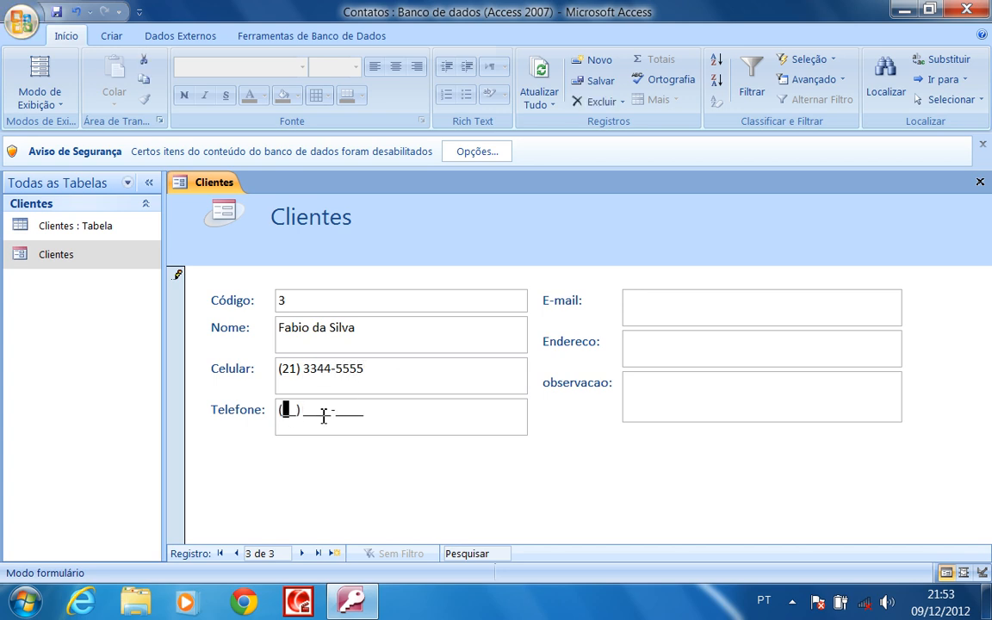
# Fill in the third client's e-mail, address and the note 'Não e um cliente e um amigo meu'
pyautogui.click(683, 310)
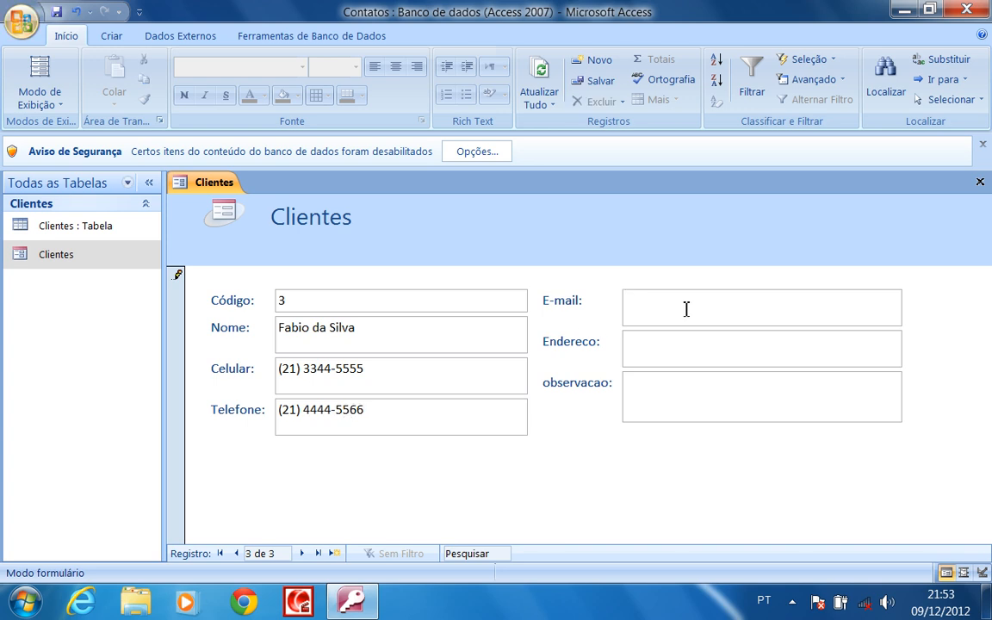
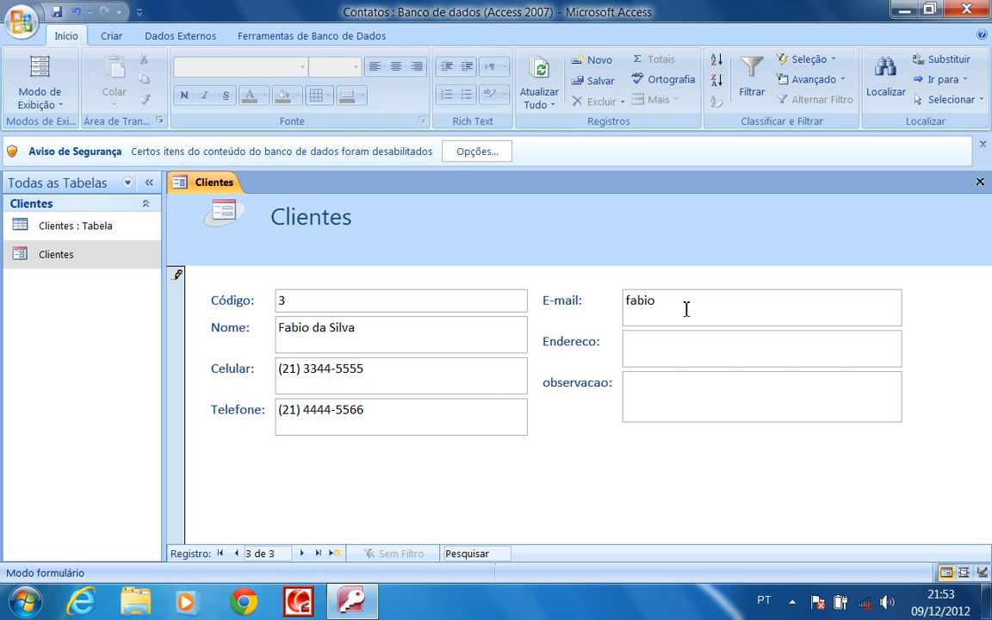
pyautogui.click(677, 345)
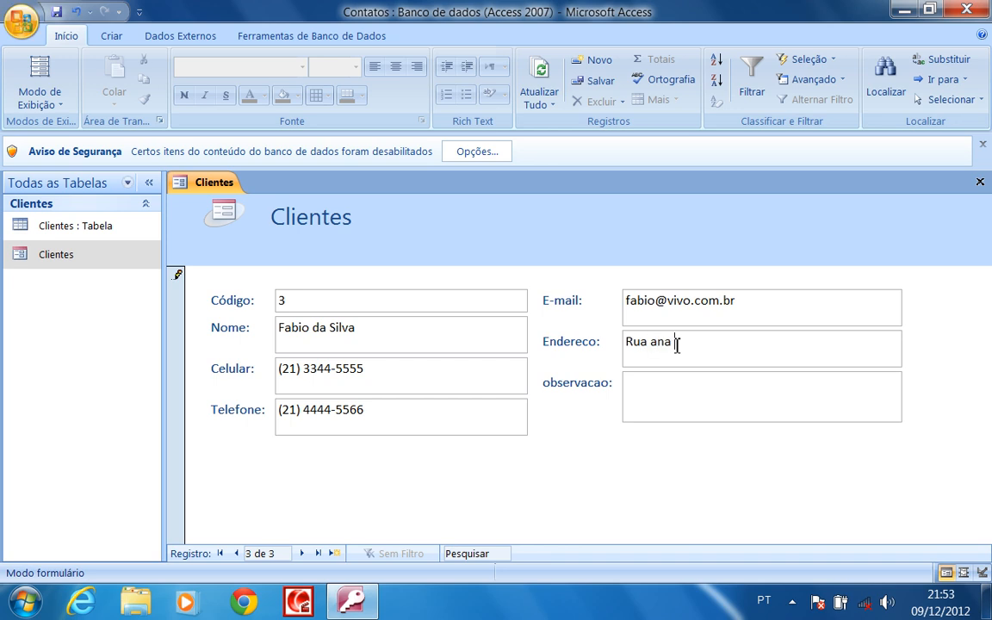
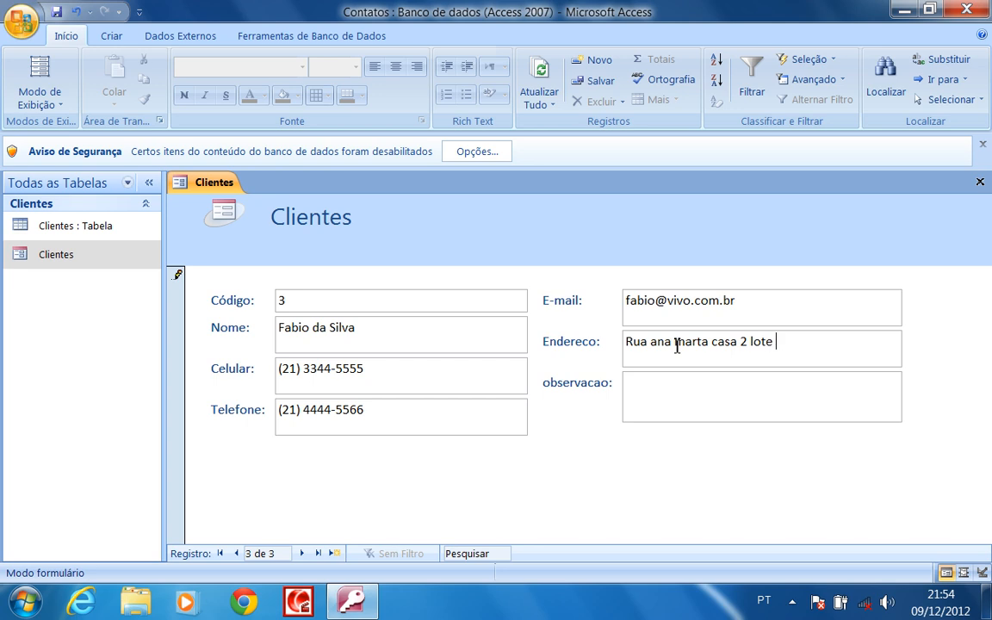
pyautogui.click(687, 398)
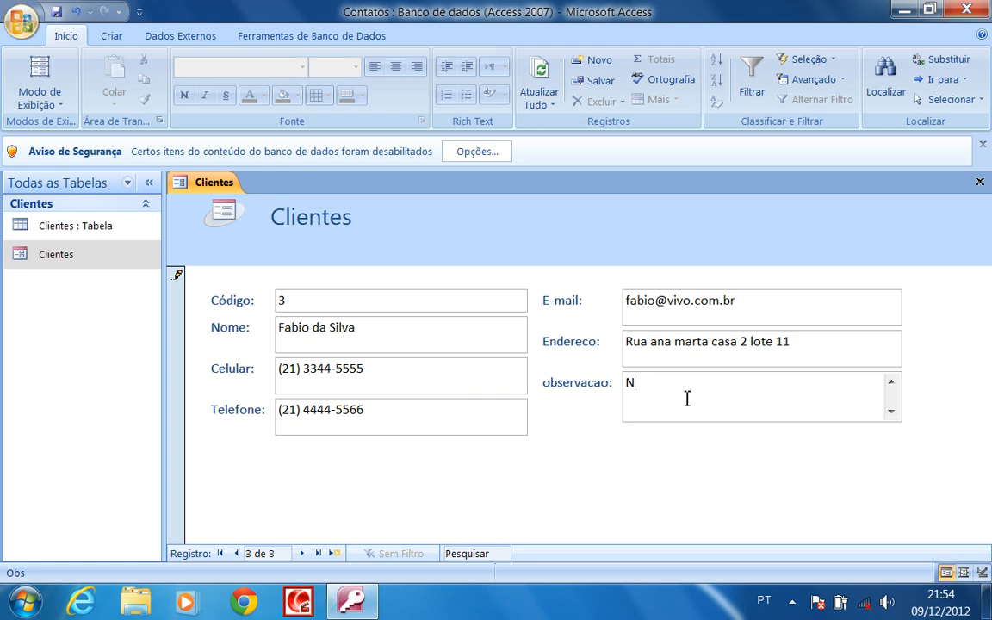
pyautogui.write('Não e um client')
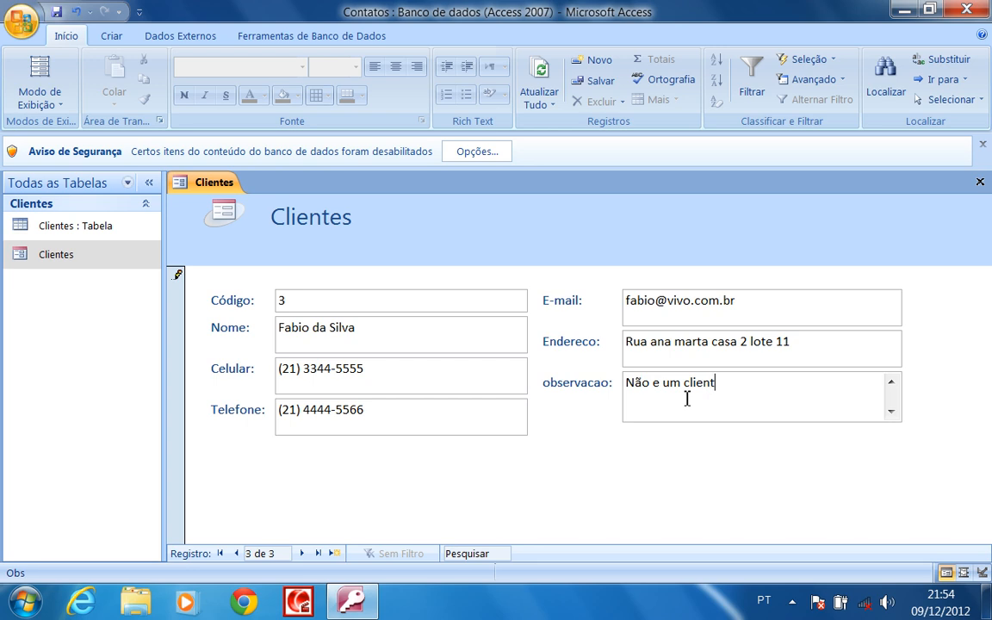
pyautogui.write('e e um amigomeu')
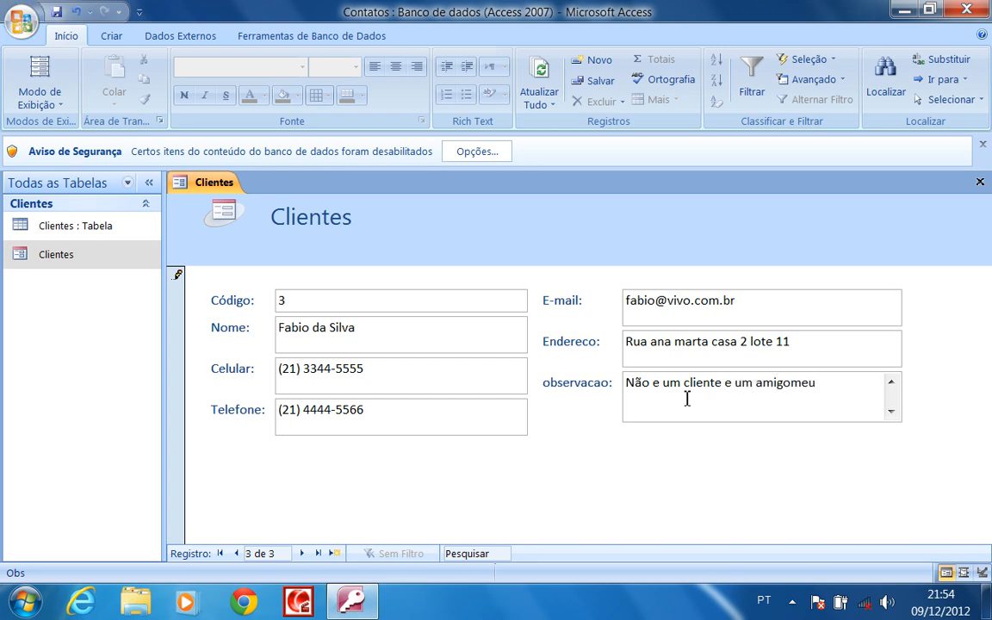
pyautogui.click(792, 384)
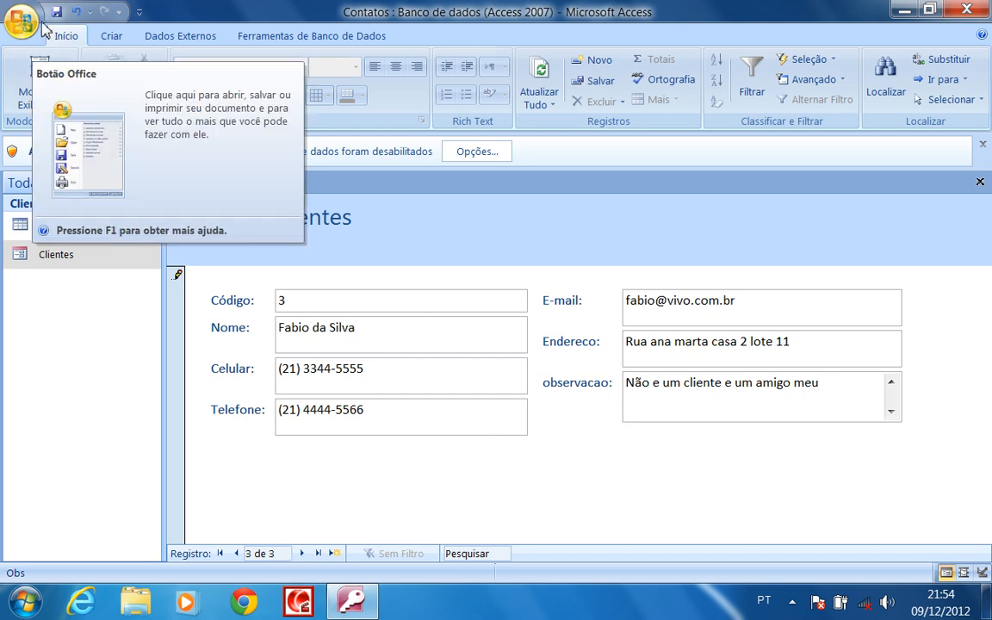
# Exit Access, then reopen the Contatos database from its desktop icon
pyautogui.click(963, 11)
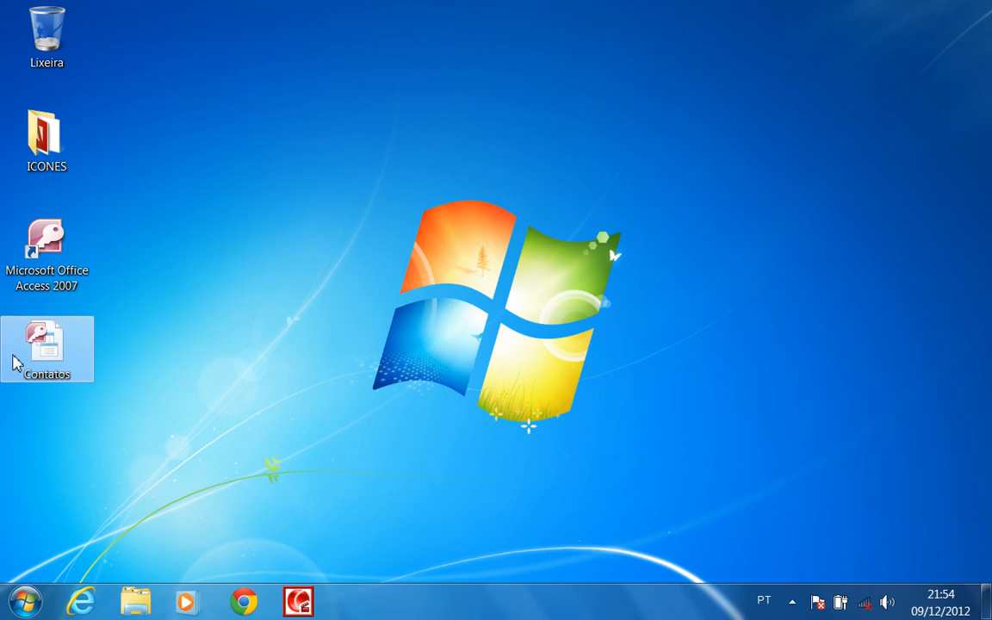
pyautogui.doubleClick(46, 346)
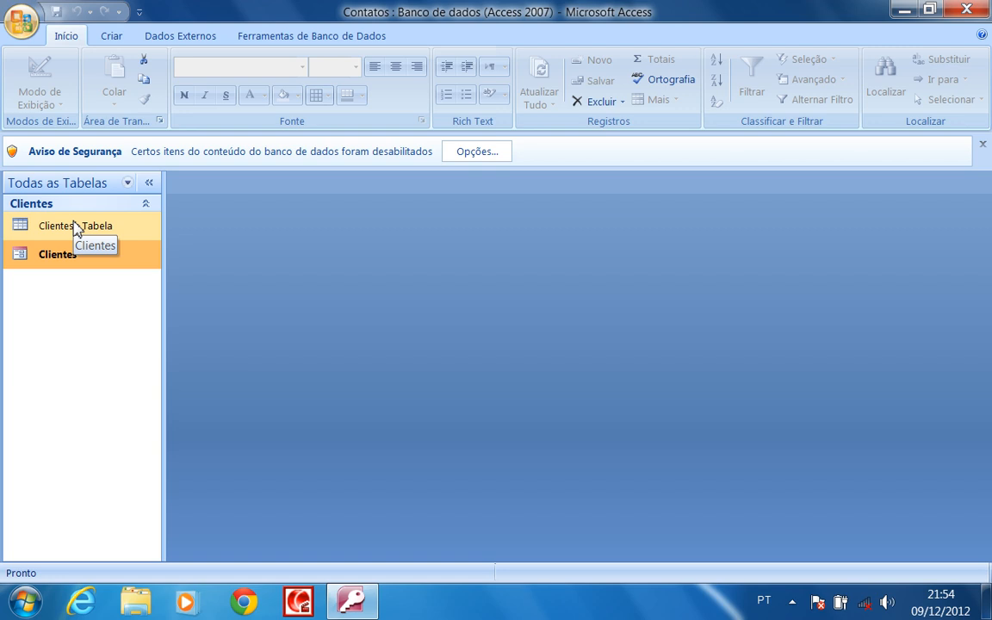
pyautogui.doubleClick(75, 226)
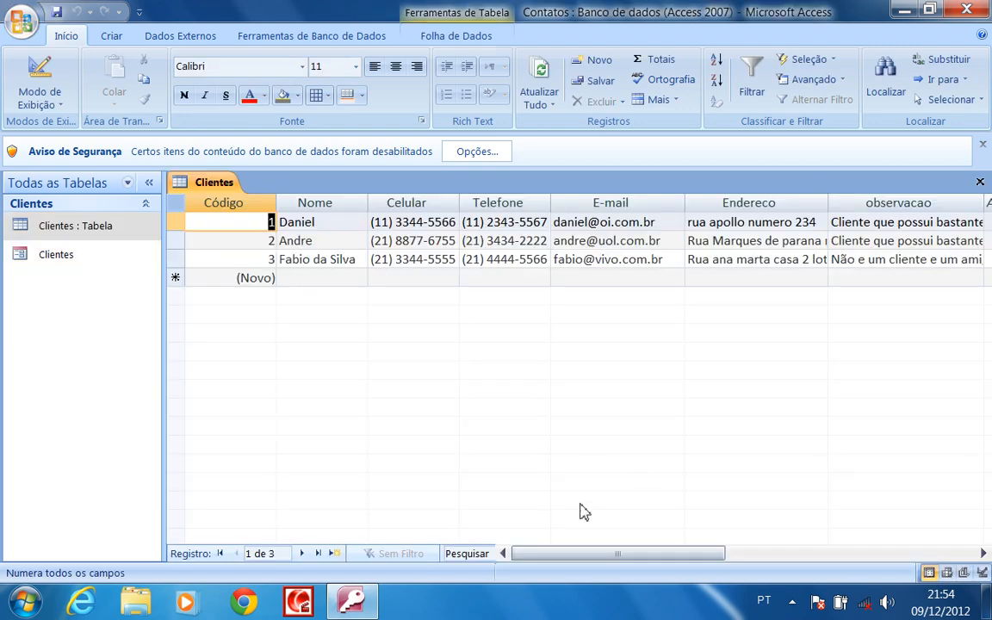
pyautogui.moveTo(611, 554)
pyautogui.mouseDown()
pyautogui.moveTo(733, 566)
pyautogui.moveTo(612, 564)
pyautogui.mouseUp()
pyautogui.moveTo(689, 560); pyautogui.dragTo(582, 559)
pyautogui.click(980, 183)
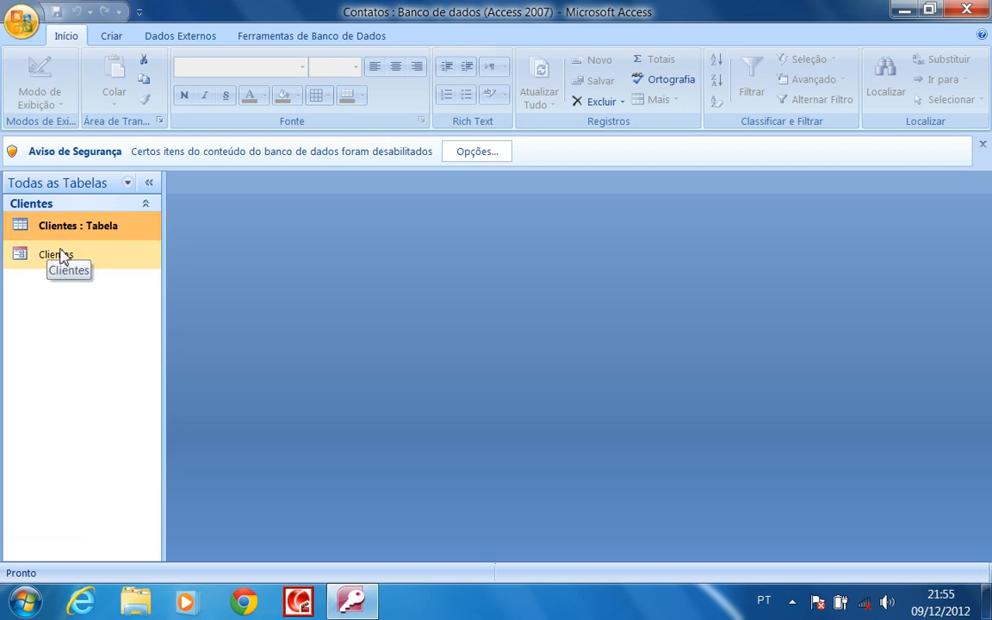
# Browse the three client records in the Clientes form, then close the form and exit Access
pyautogui.doubleClick(33, 260)
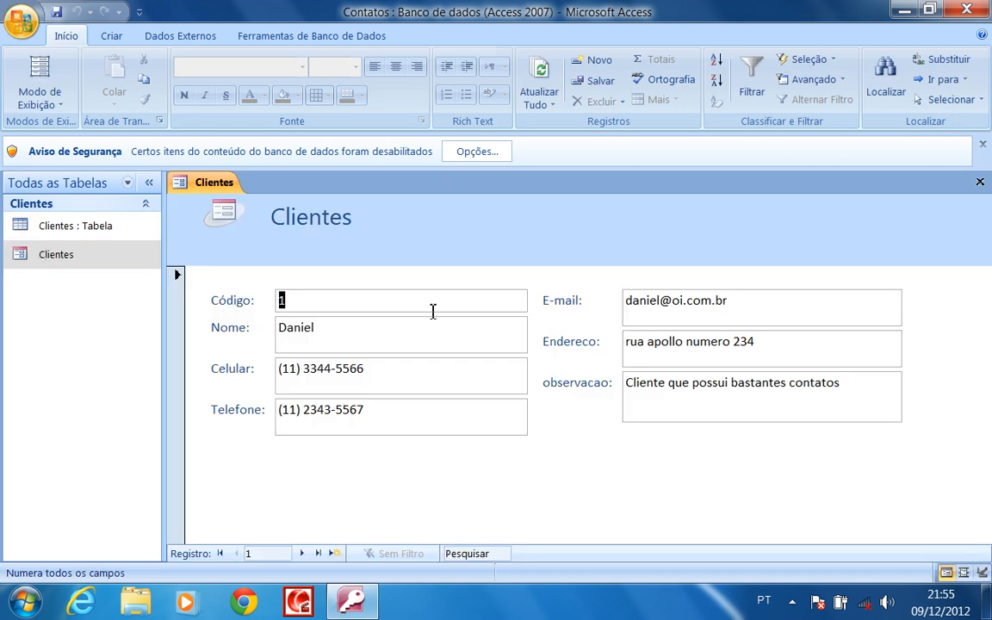
pyautogui.click(302, 554)
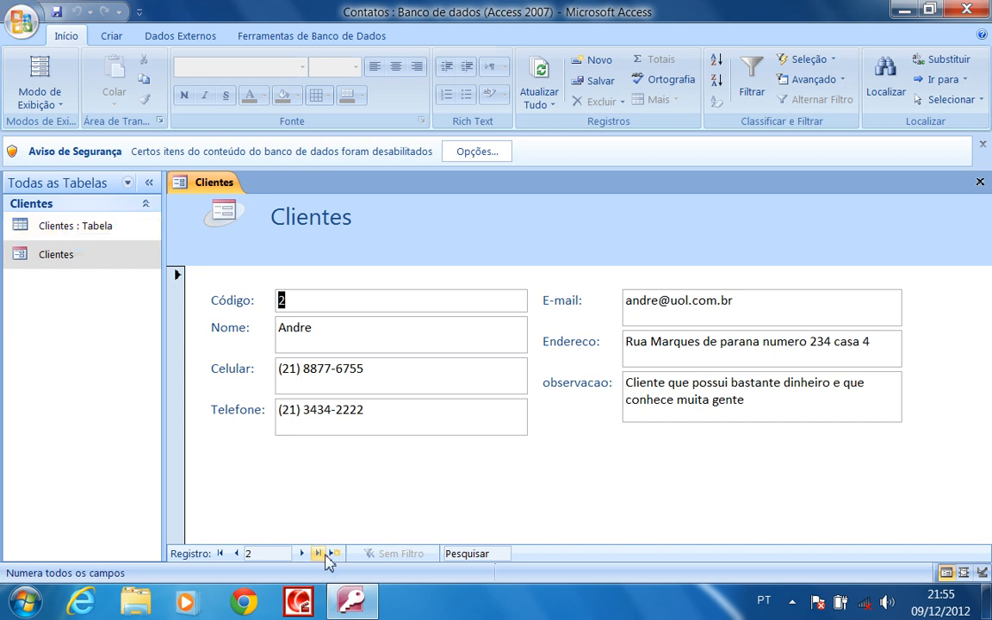
pyautogui.click(333, 553)
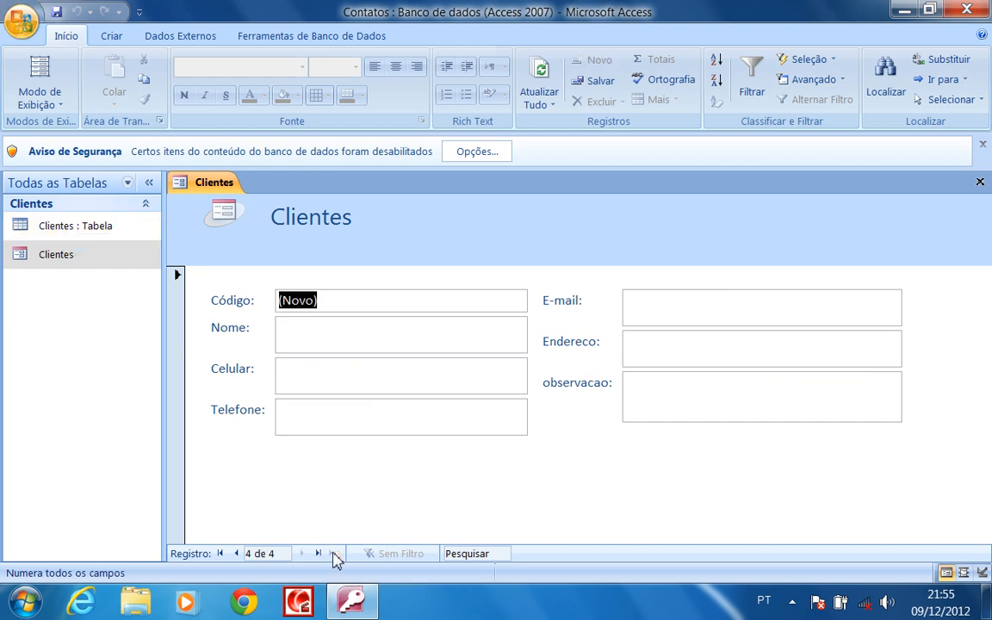
pyautogui.click(236, 553)
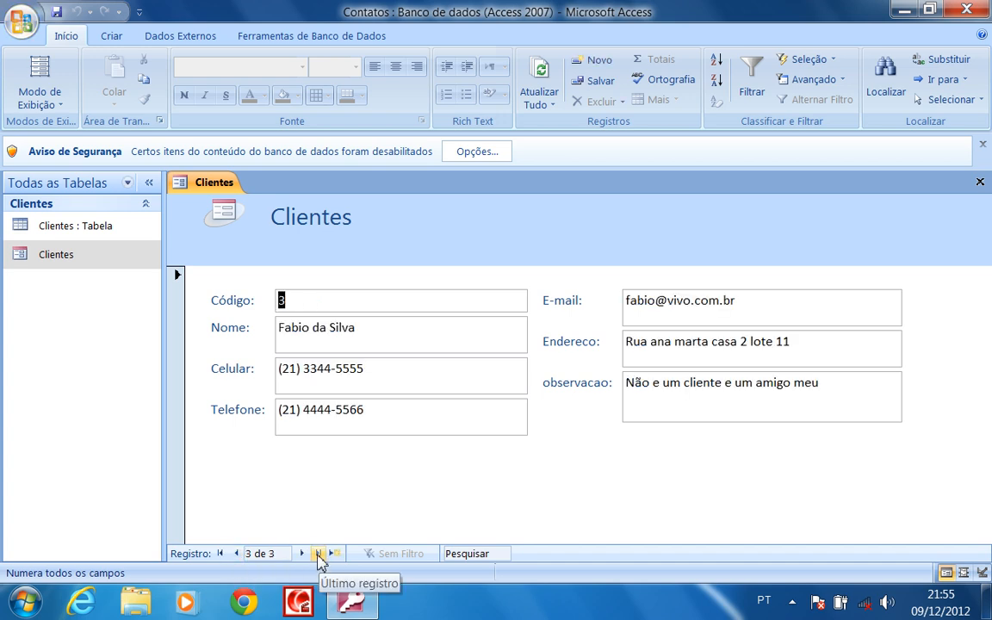
pyautogui.click(238, 555)
pyautogui.click(238, 555)
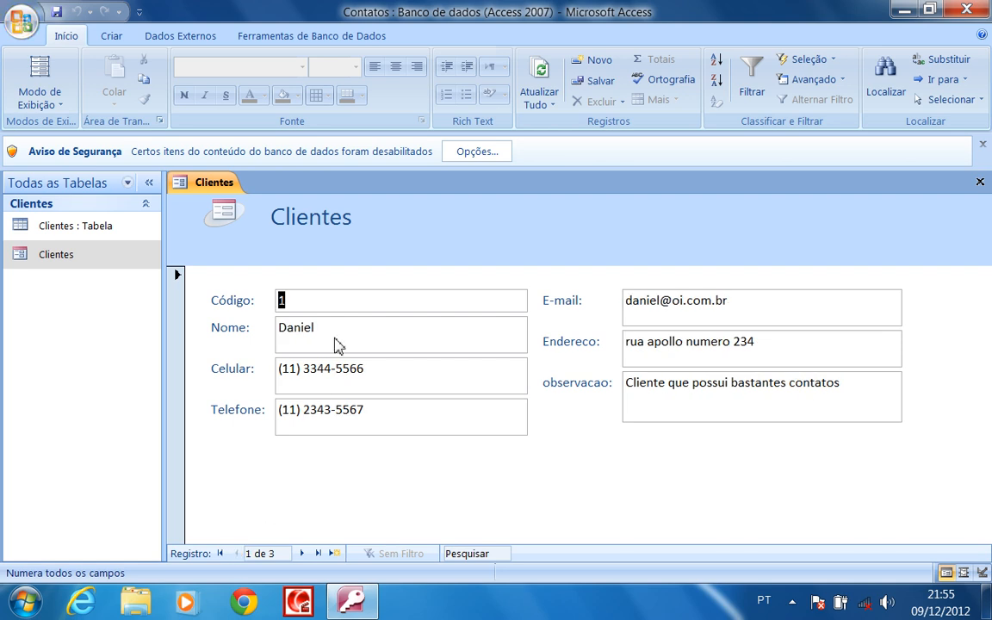
pyautogui.click(981, 182)
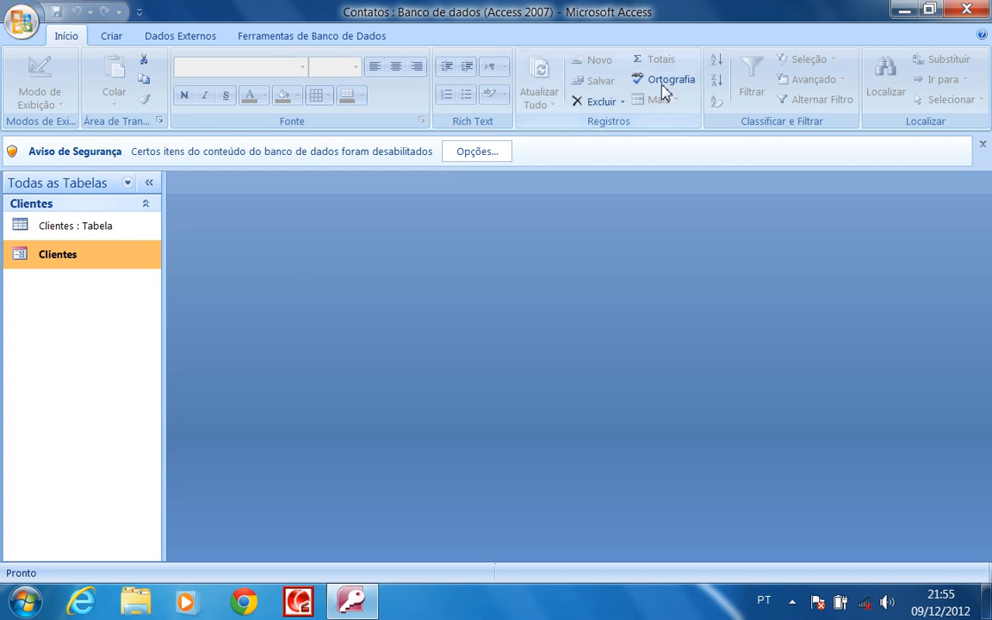
pyautogui.click(957, 11)
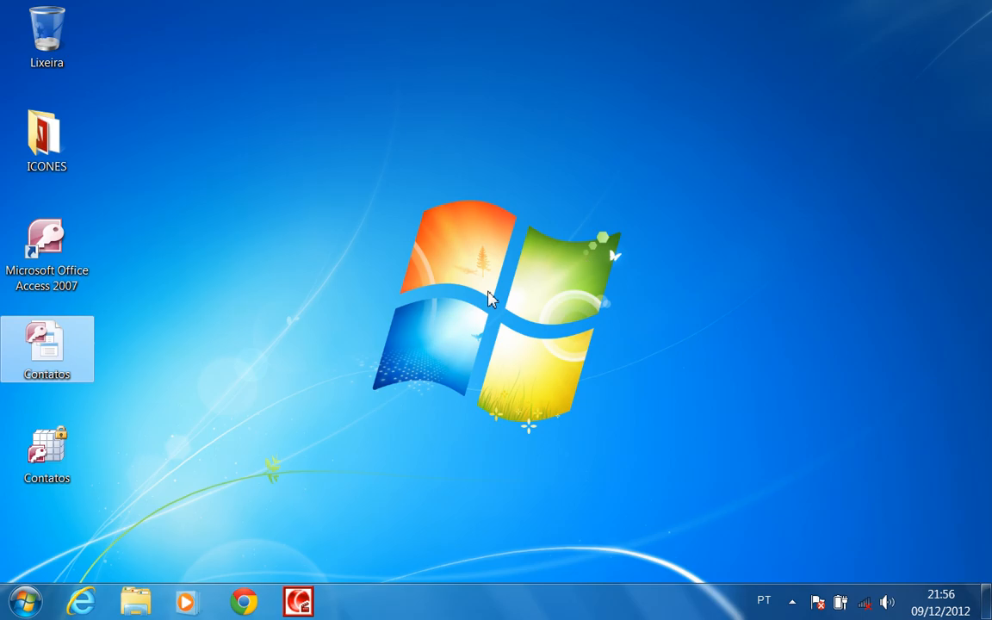